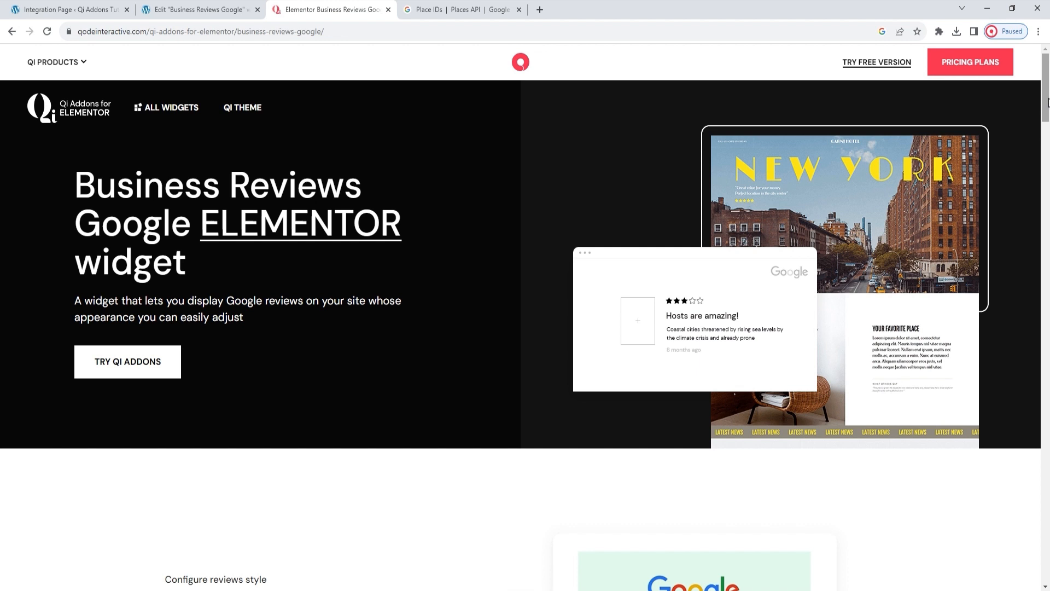
Step: Examine the Business Reviews Google widget demo page, from style options and layout examples through to the Google reviews section
left_click_drag(1048, 103, 1048, 143)
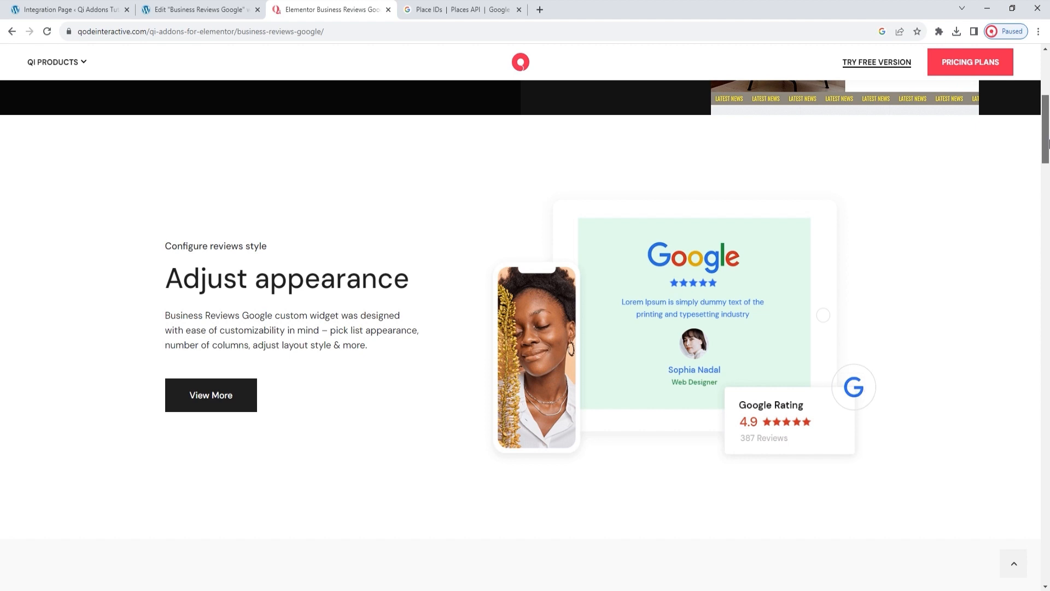
left_click_drag(1048, 143, 1048, 206)
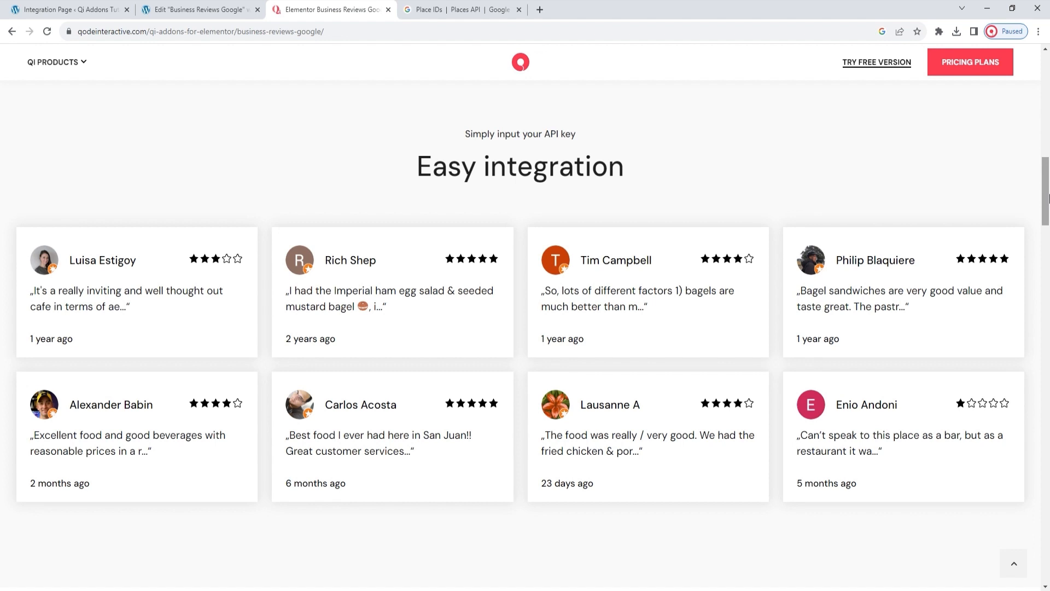
left_click_drag(1049, 194, 1049, 194)
left_click_drag(1049, 197, 1049, 248)
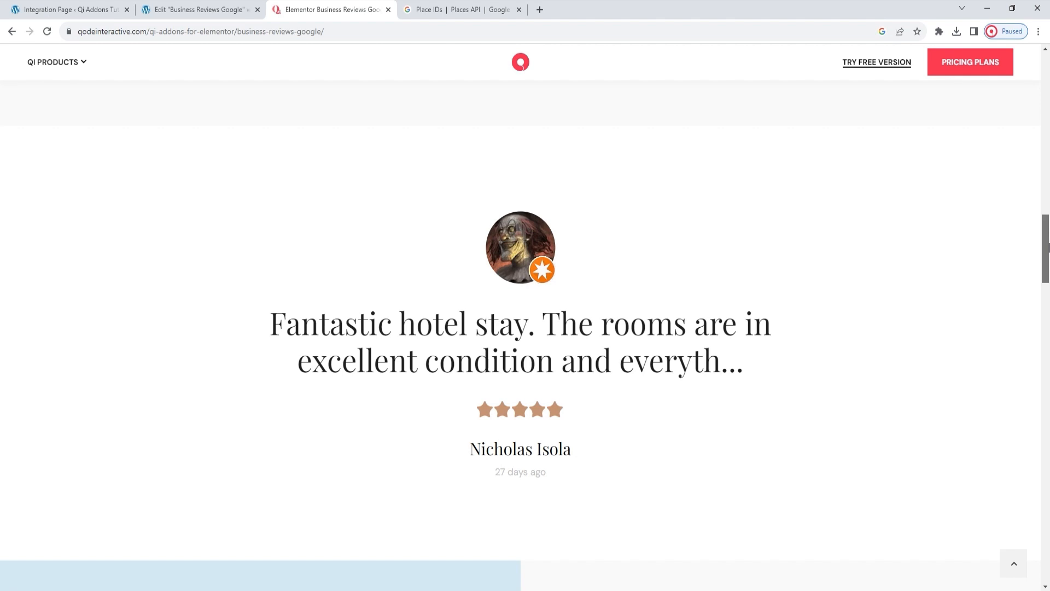
left_click_drag(1049, 248, 1048, 309)
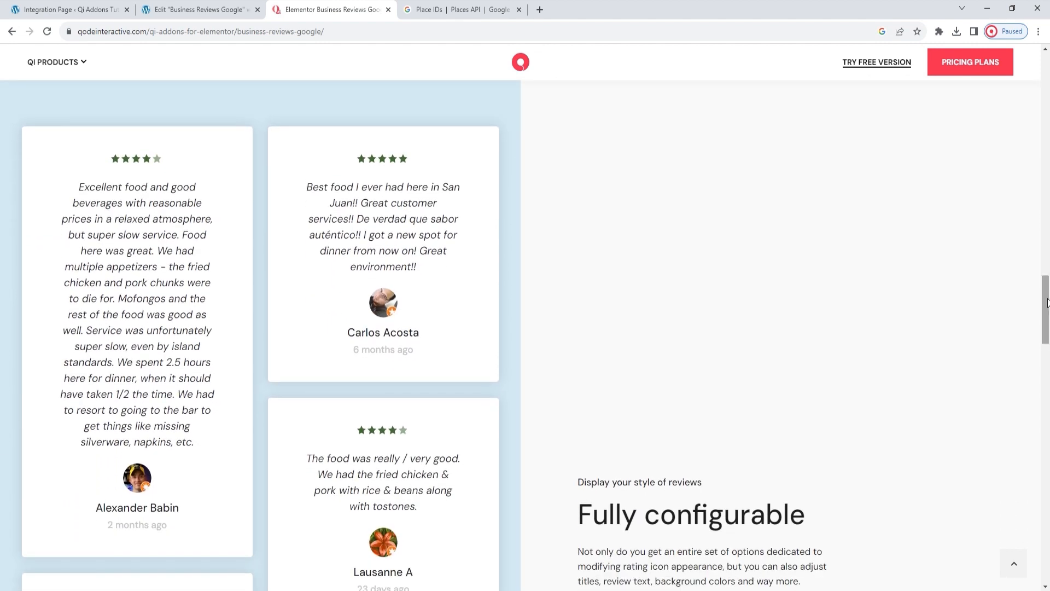
left_click_drag(1047, 302, 1049, 421)
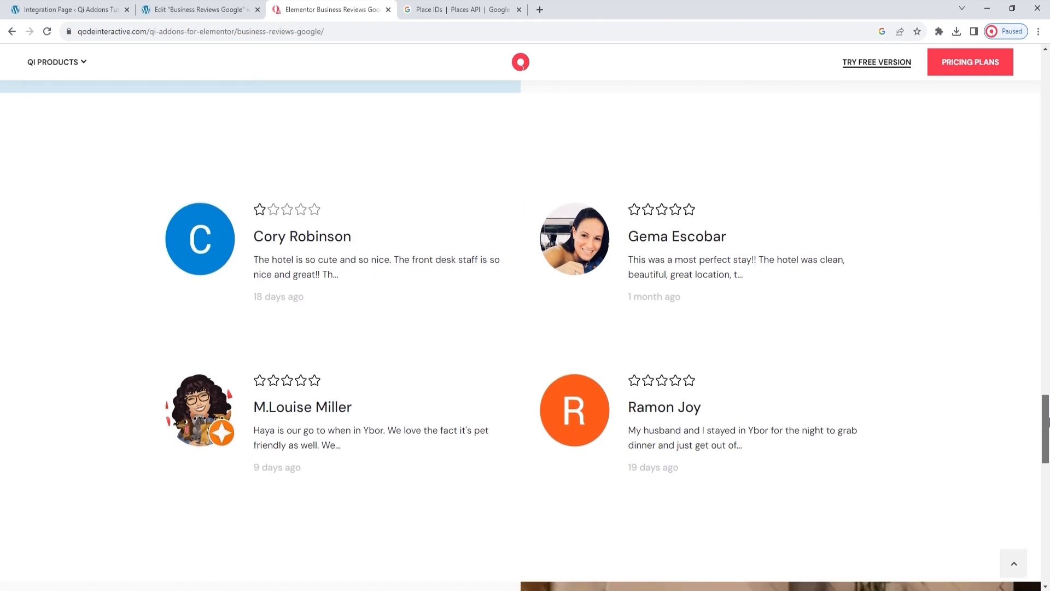
left_click_drag(1048, 421, 1048, 484)
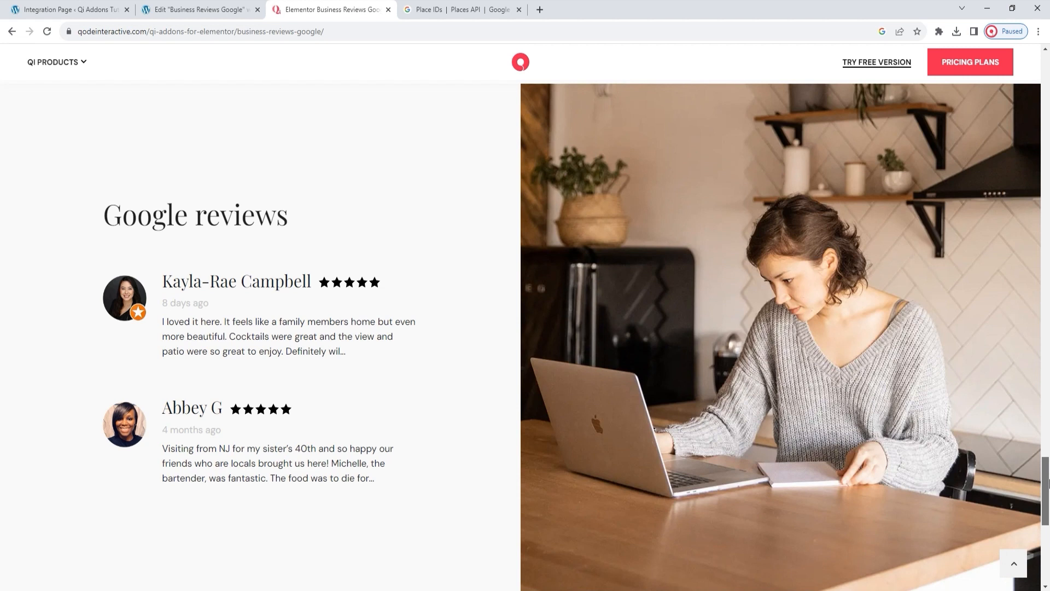
scroll(1046, 481, "down", 2)
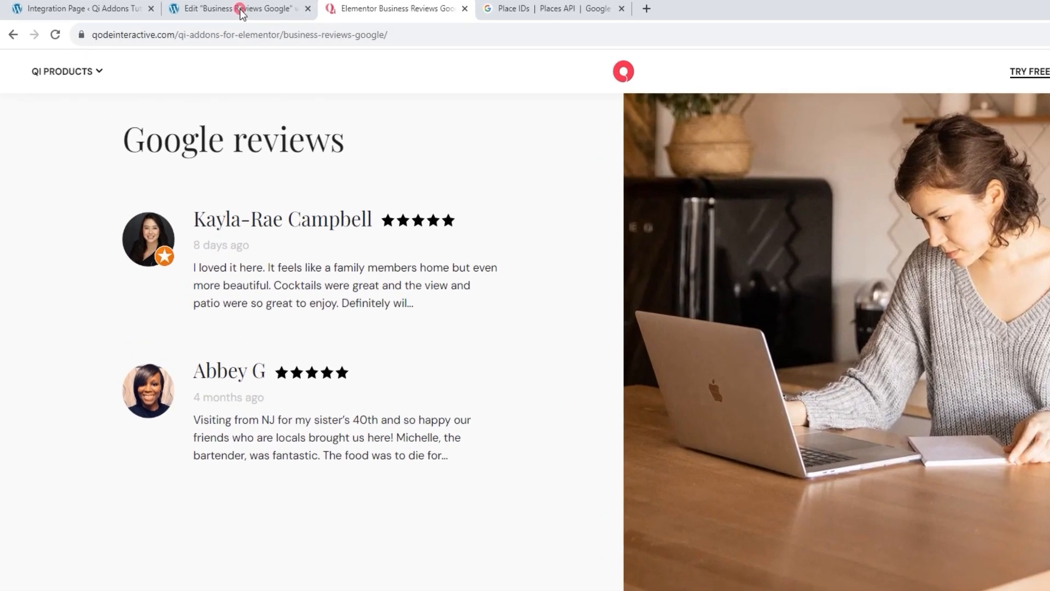
Step: Check the Google Places API key field on the Qi Addons For Elementor integration page
left_click(238, 12)
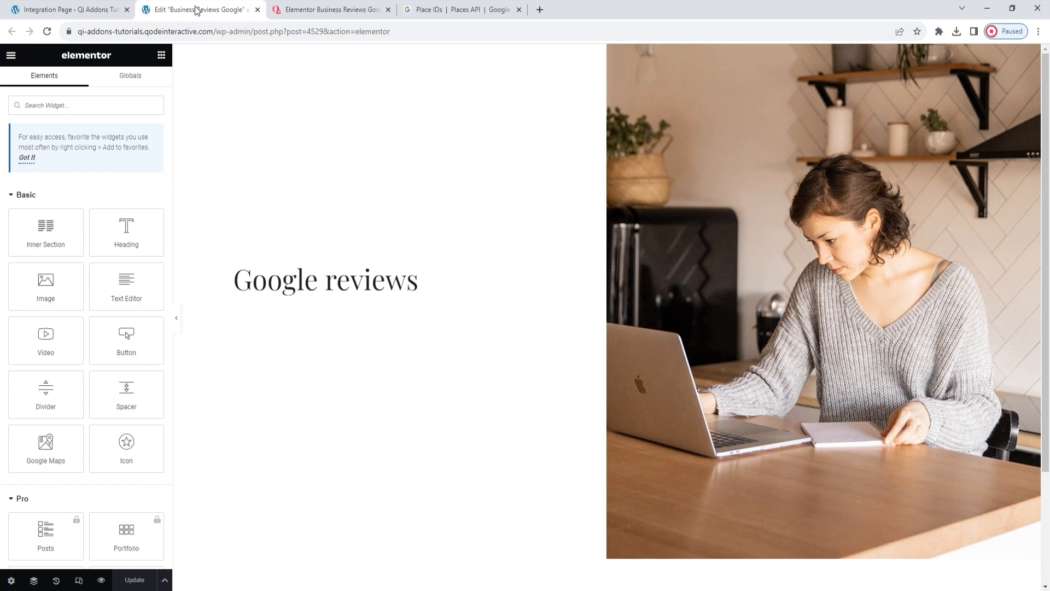
left_click(111, 11)
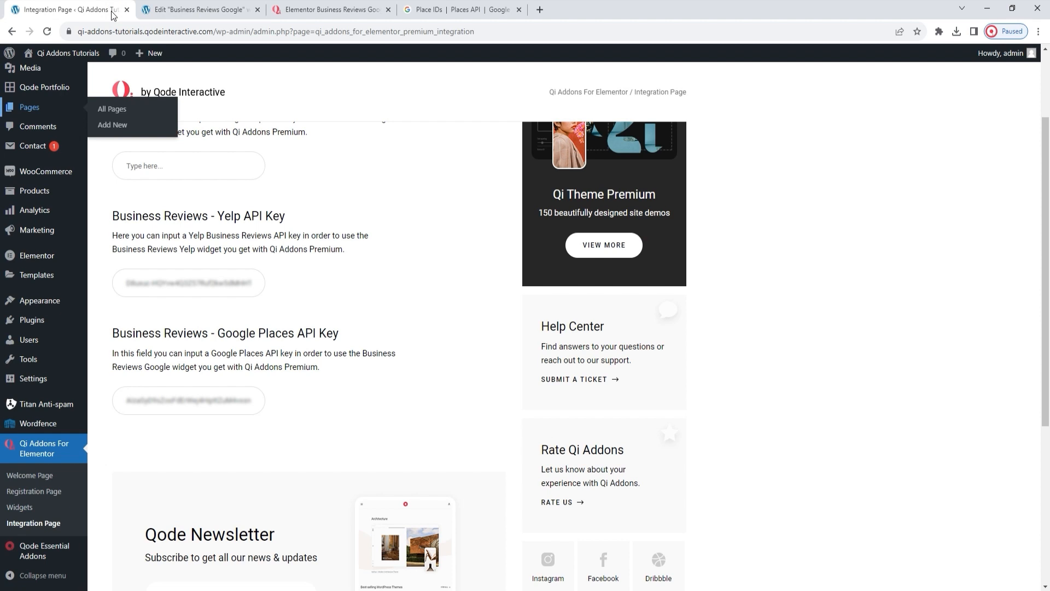
left_click(346, 175)
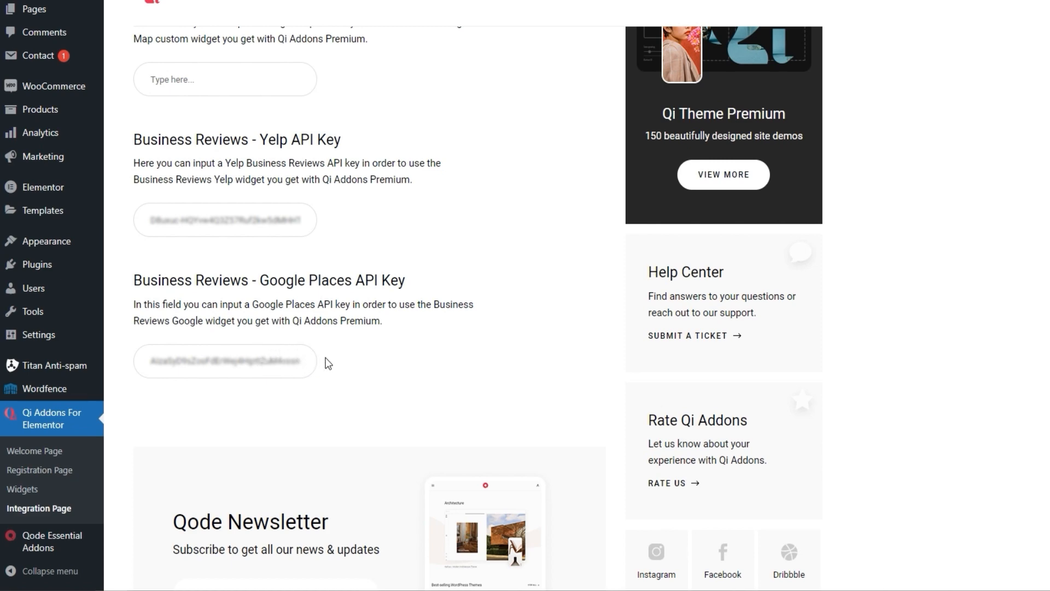
Step: Find the Business Reviews Google widget in the Elementor editor and place it below the "Google reviews" section title
left_click(238, 6)
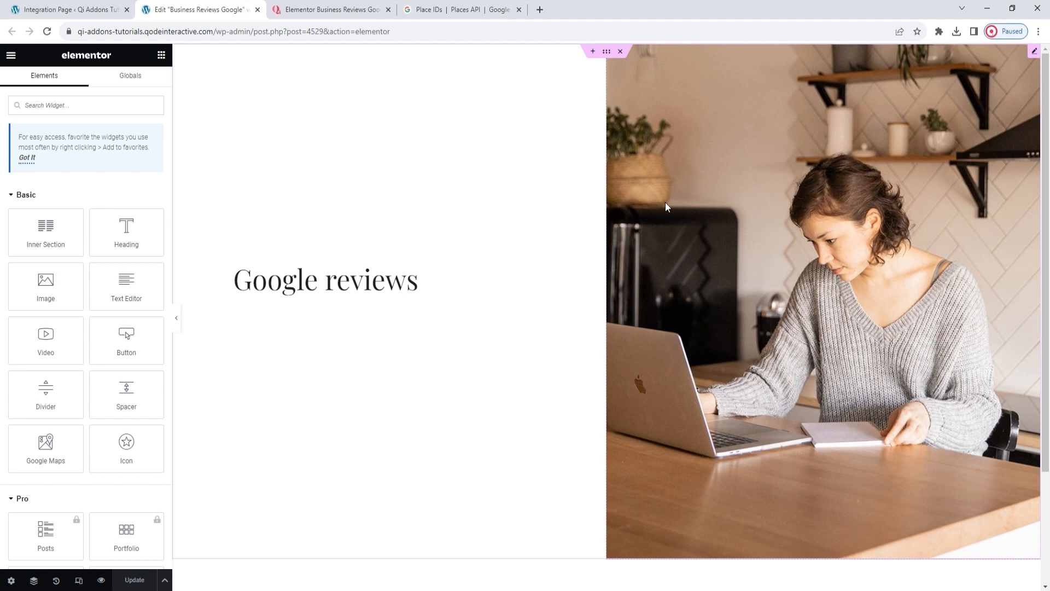
left_click(371, 290)
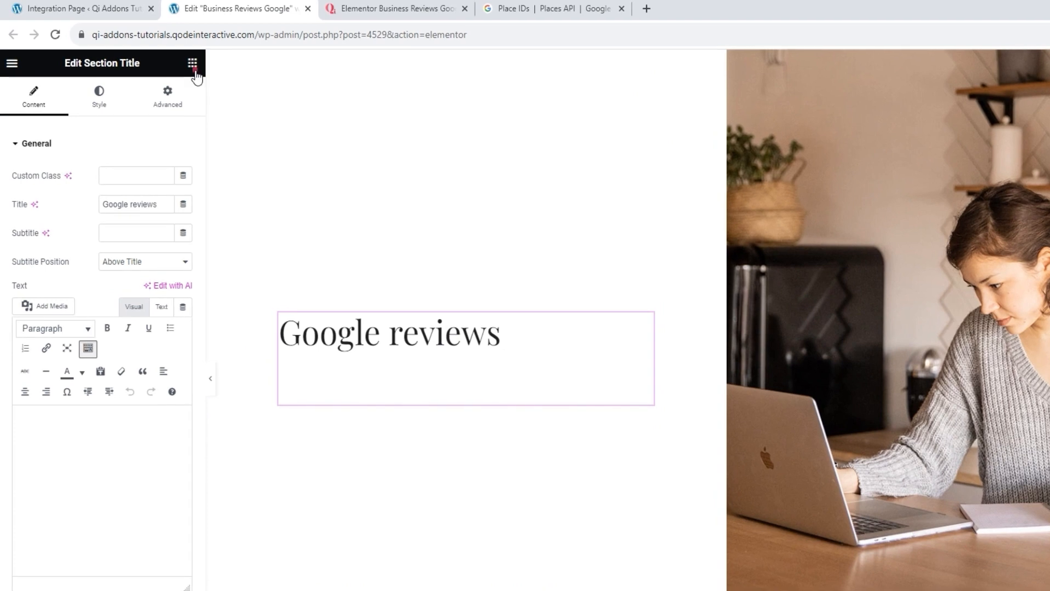
left_click(162, 56)
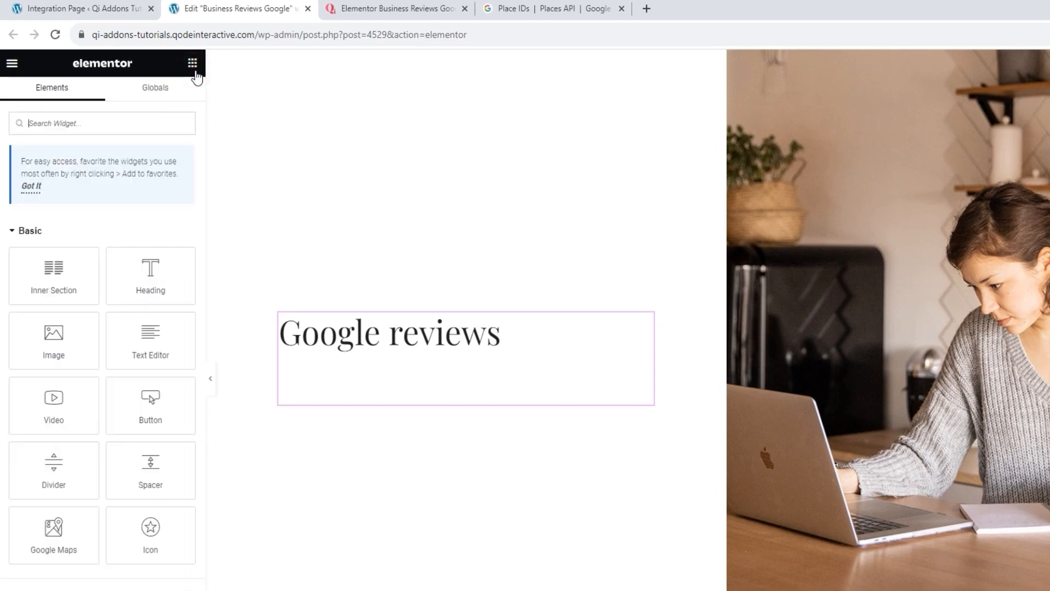
left_click(88, 127)
type("goo")
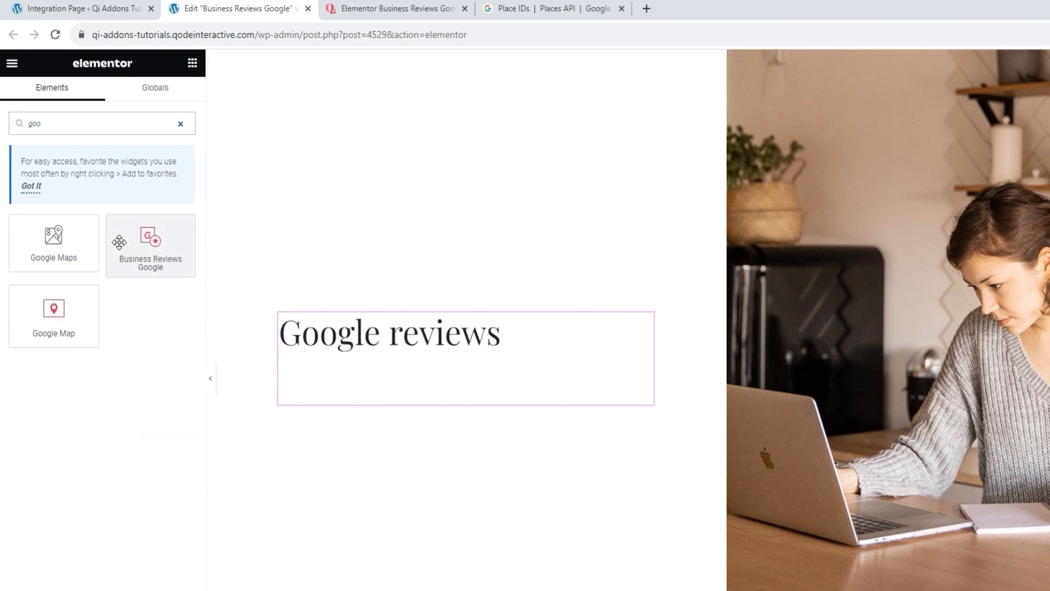
left_click_drag(119, 242, 466, 411)
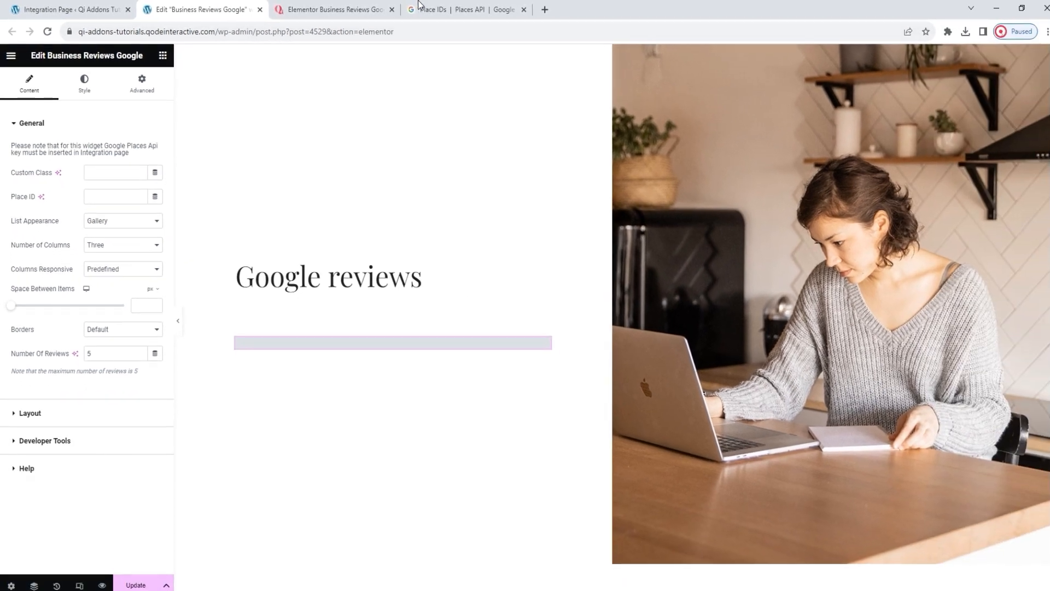
Step: Look up the place ID of Apple Sydney with the place ID finder in Google's Place IDs documentation
left_click(502, 5)
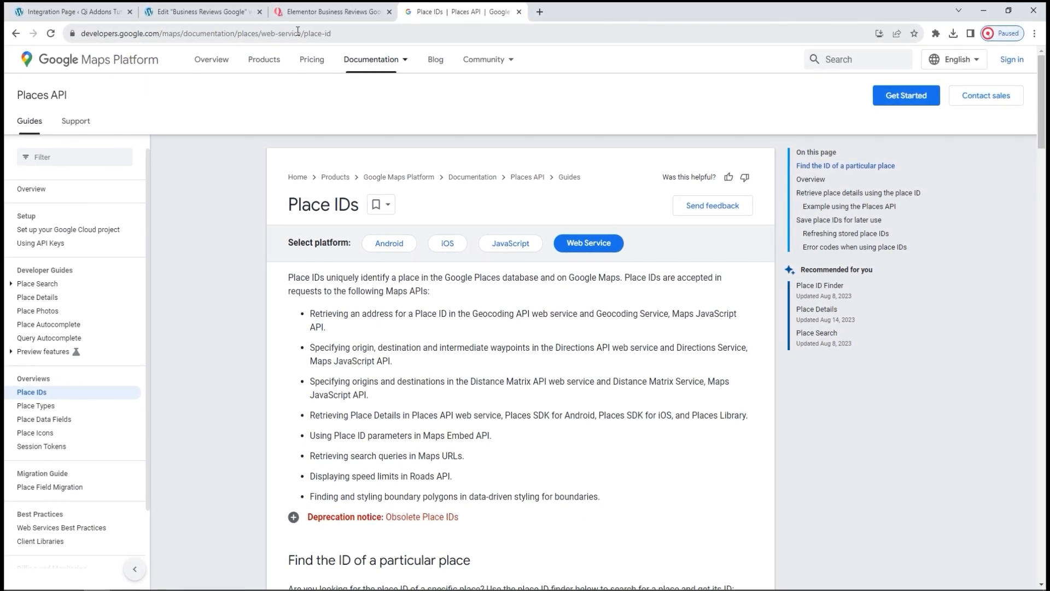
scroll(510, 312, "down", 5)
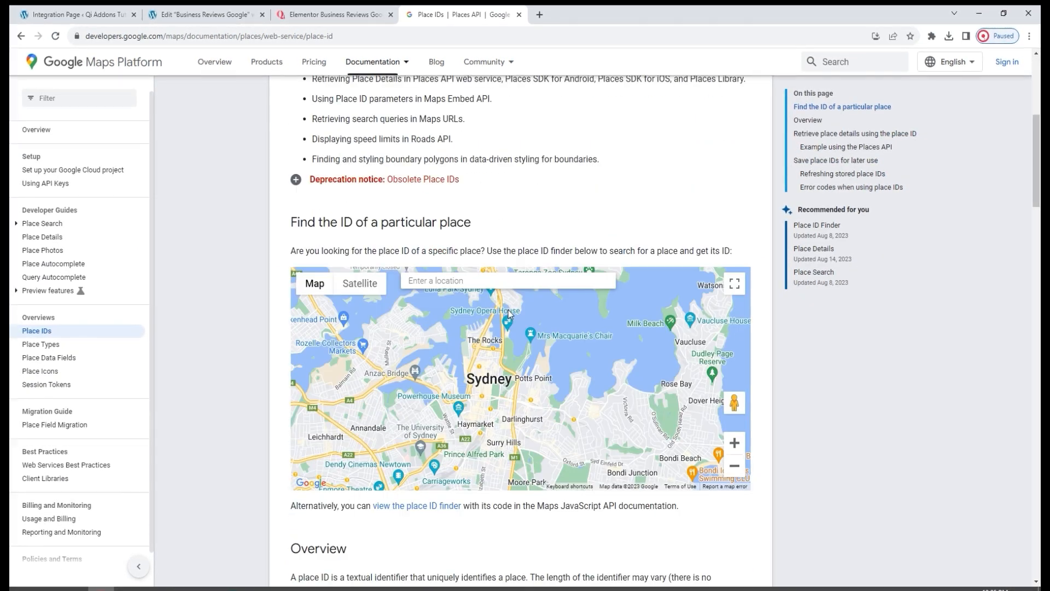
left_click(490, 282)
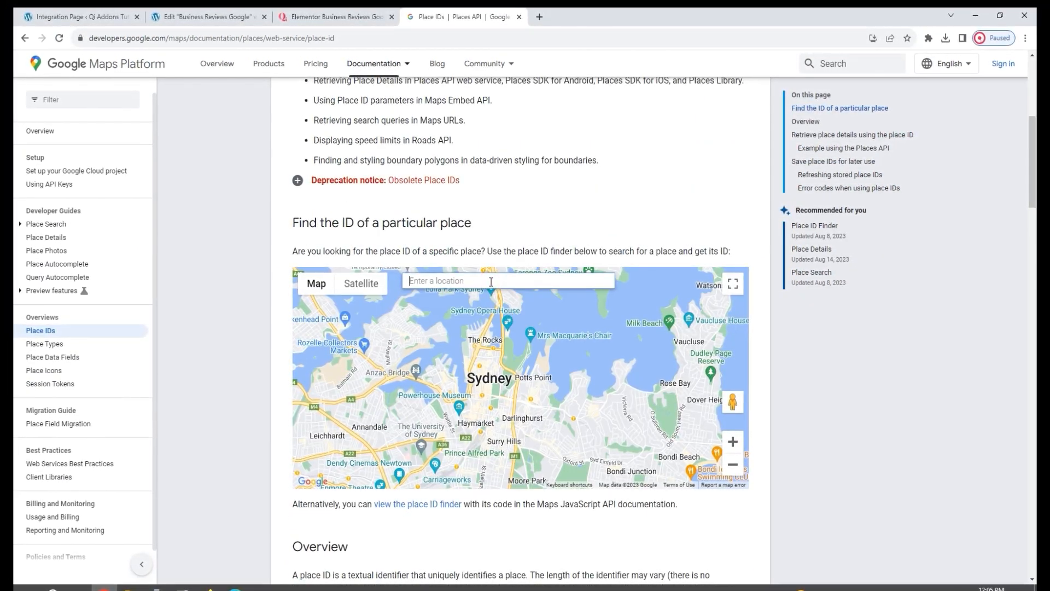
type("app")
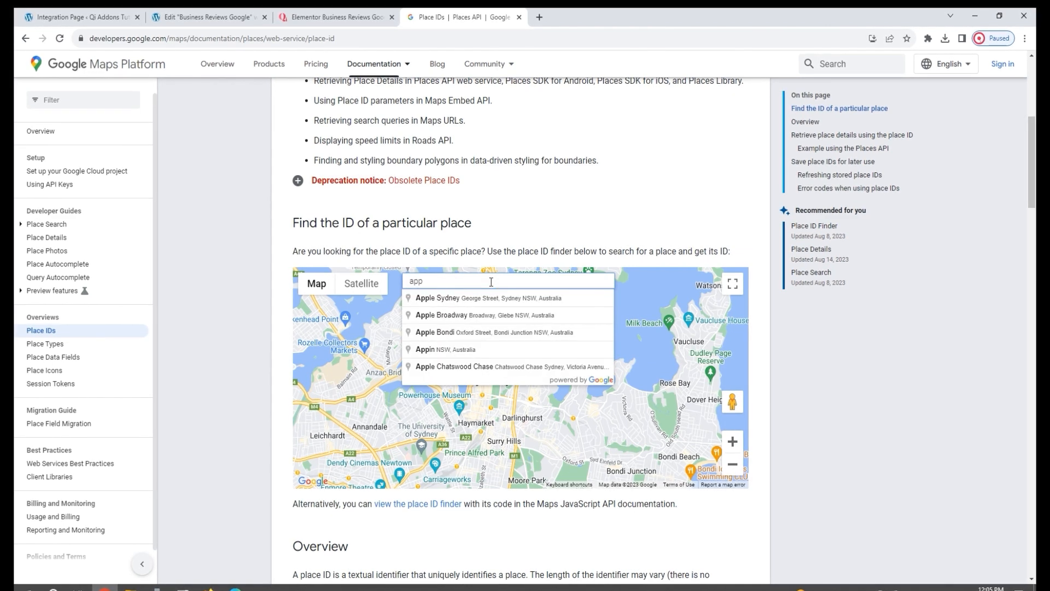
left_click(486, 298)
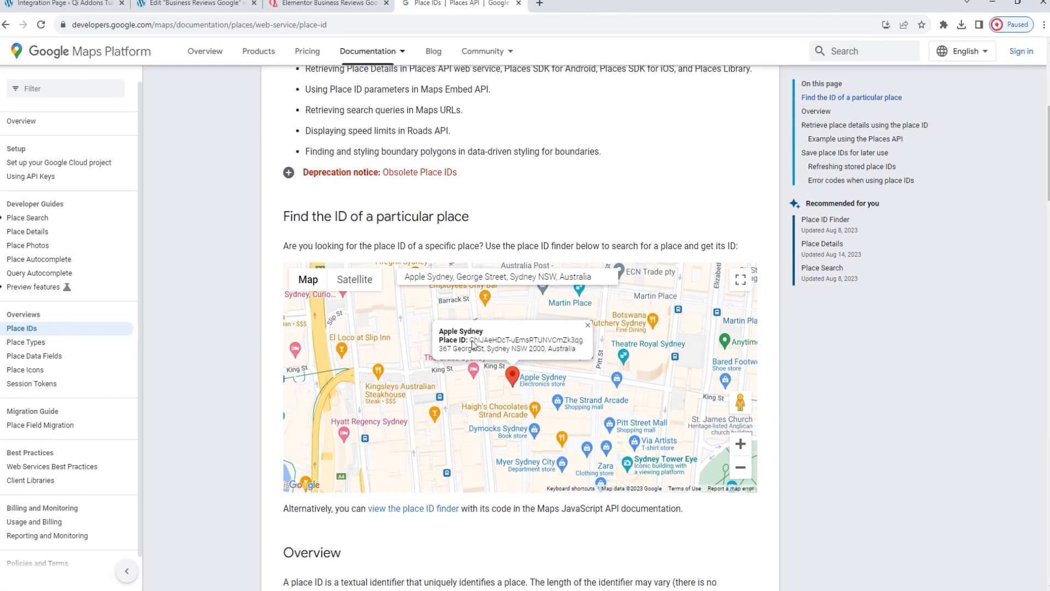
Step: Paste the business's place ID into the Business Reviews Google widget in the Elementor editor and review the loaded reviews
left_click(189, 6)
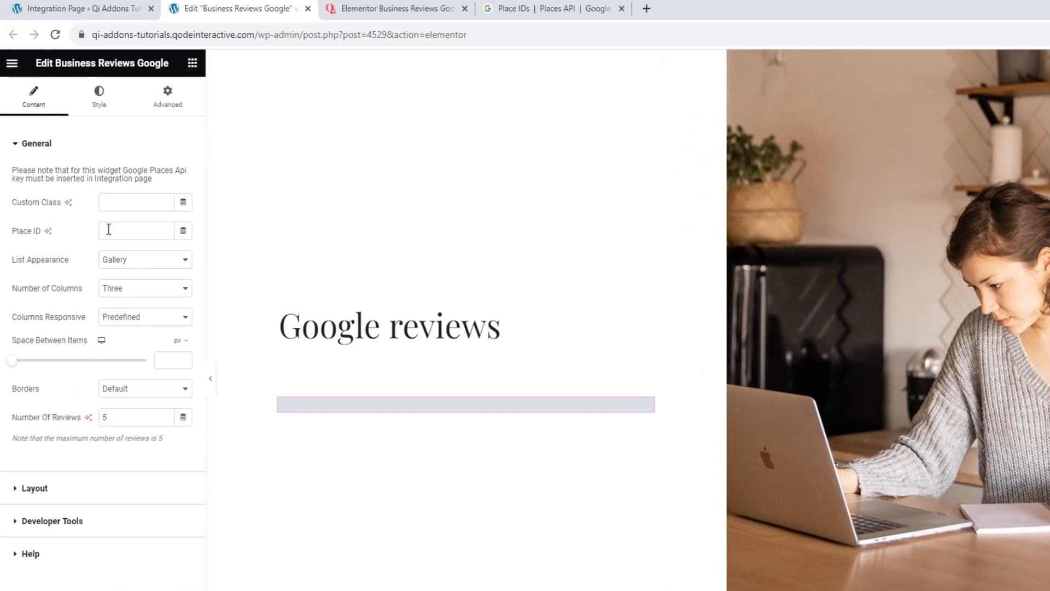
right_click(90, 193)
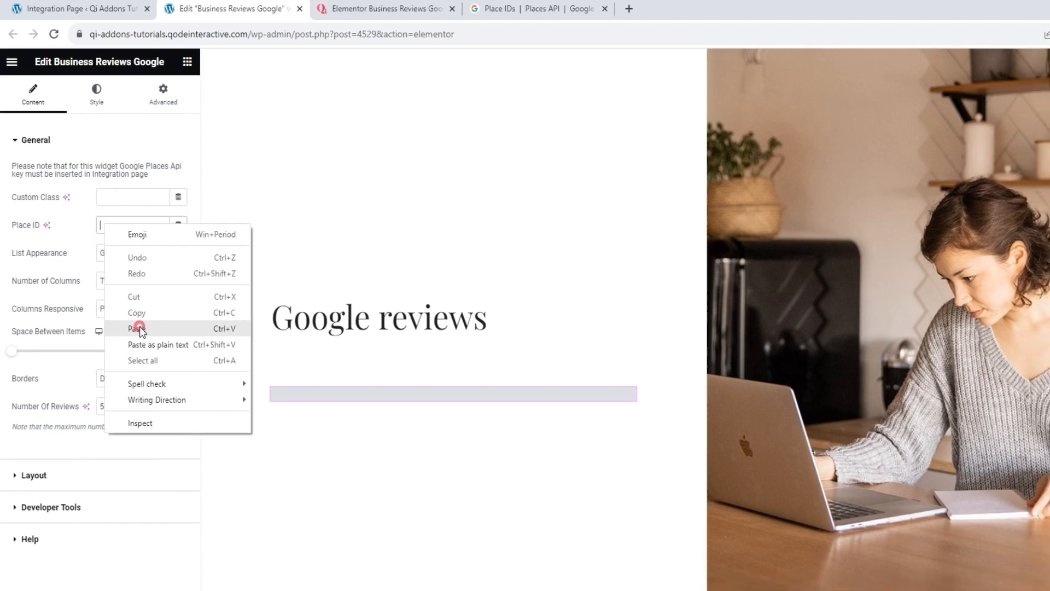
left_click(141, 337)
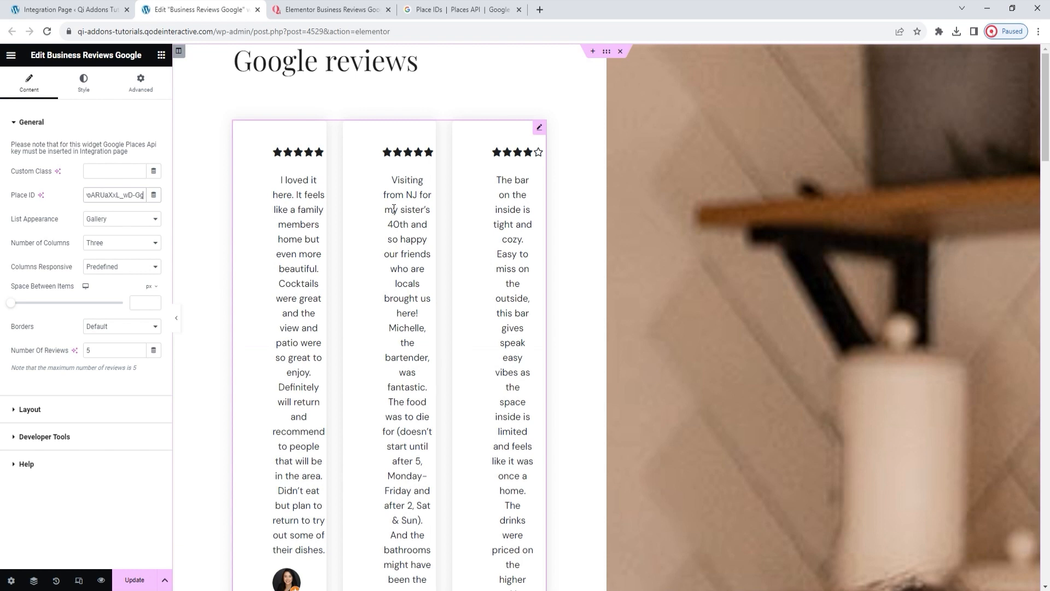
scroll(394, 209, "down", 7)
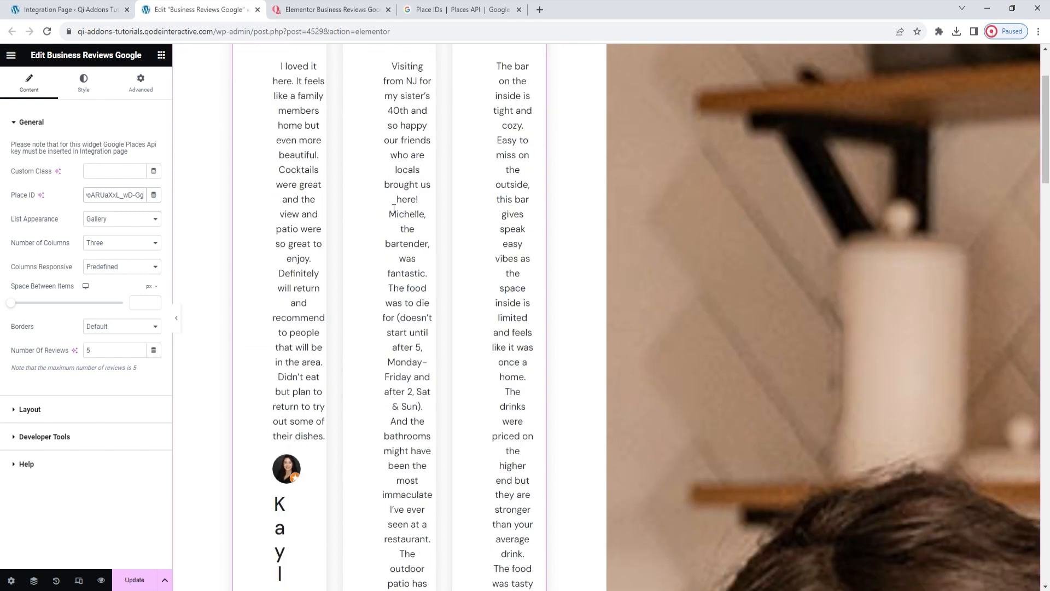
scroll(394, 209, "up", 3)
scroll(394, 208, "up", 4)
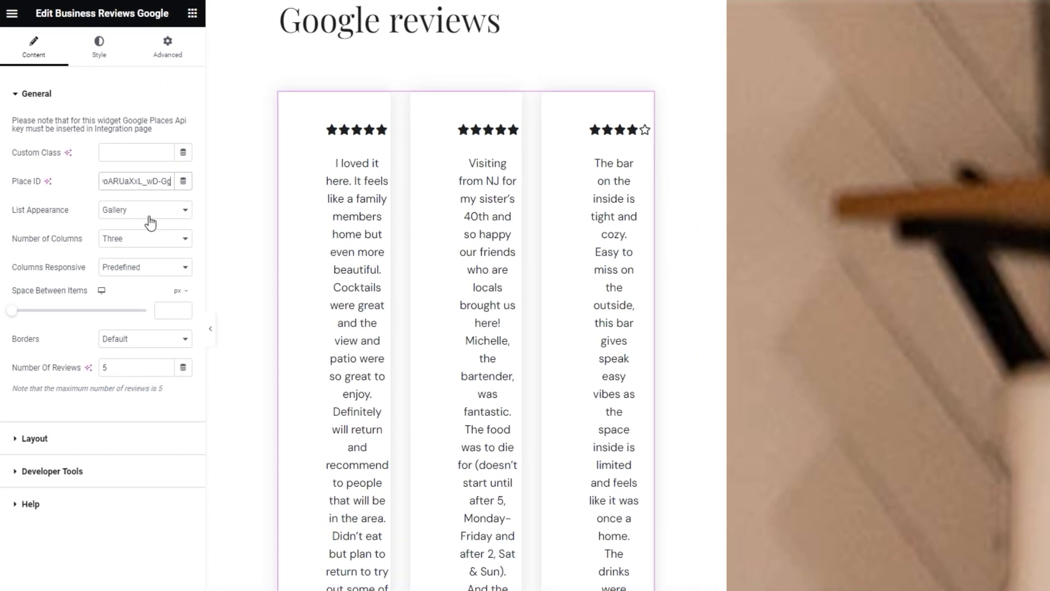
Step: Keep the review list appearance as Gallery and set the number of columns to One
left_click(150, 218)
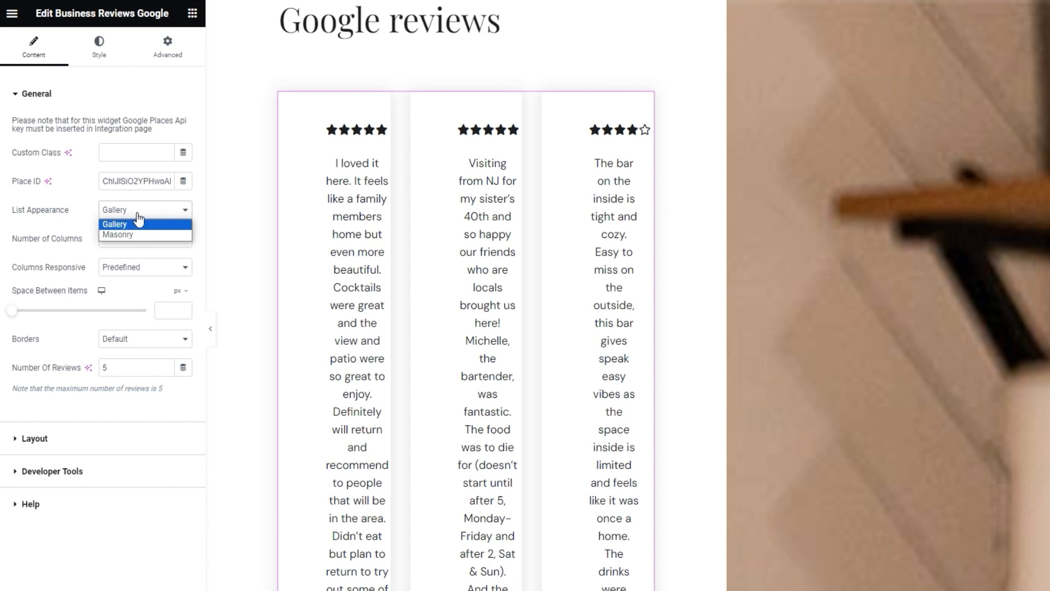
left_click(138, 217)
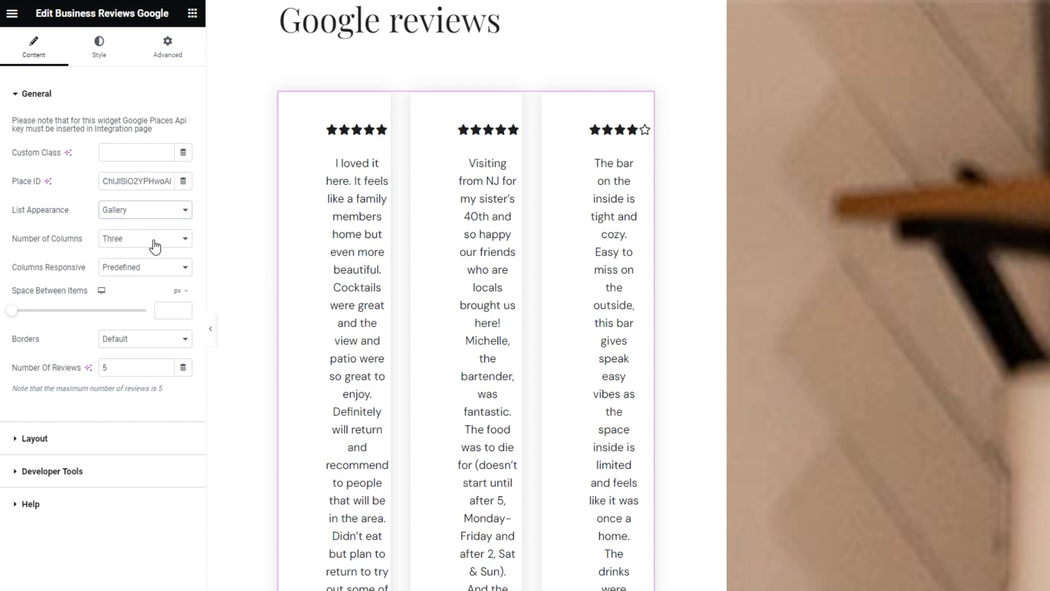
left_click(130, 239)
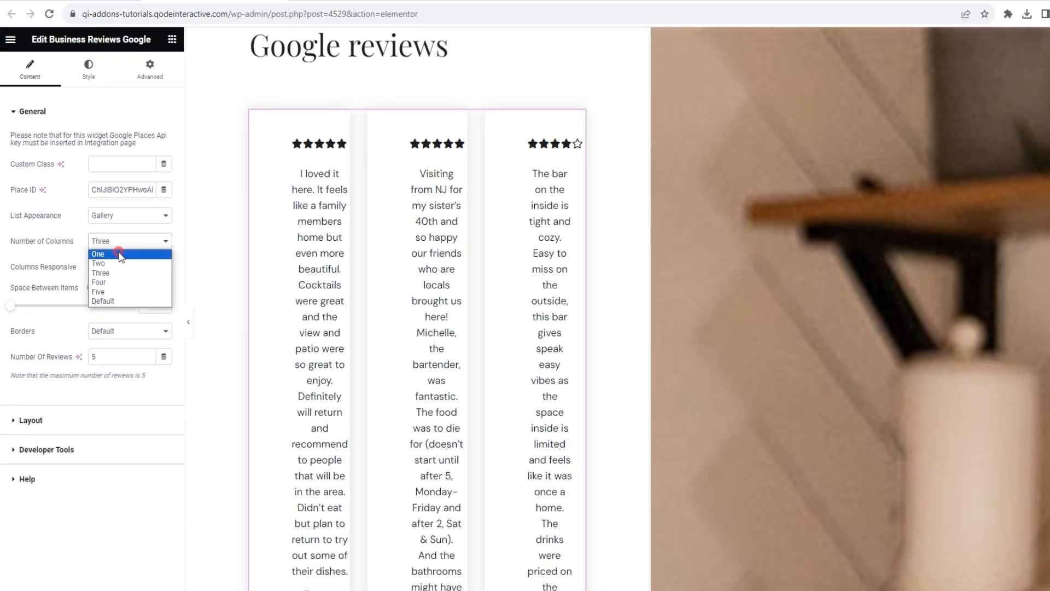
left_click(110, 253)
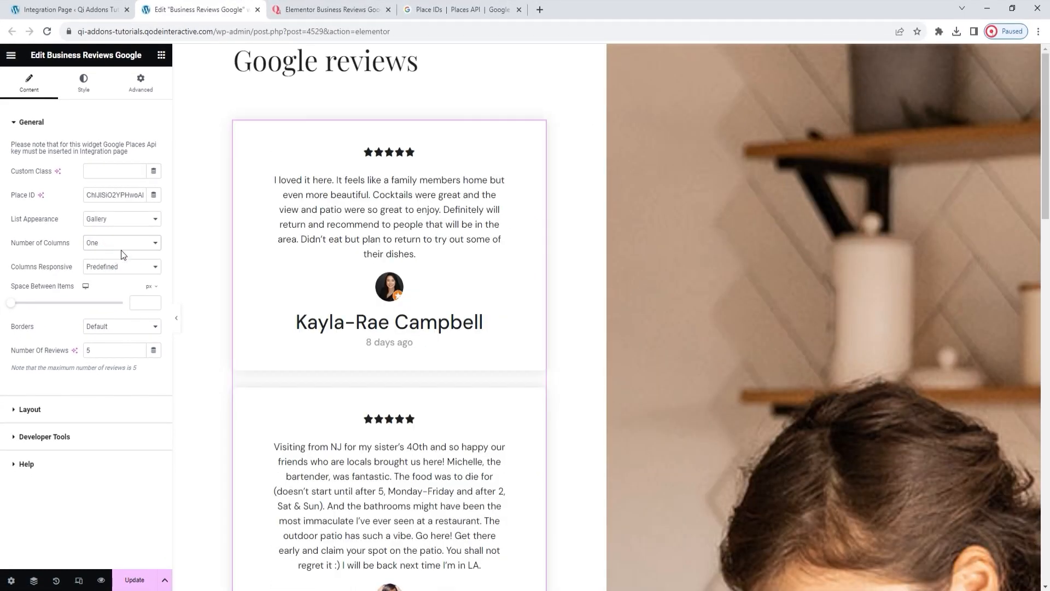
scroll(450, 227, "down", 10)
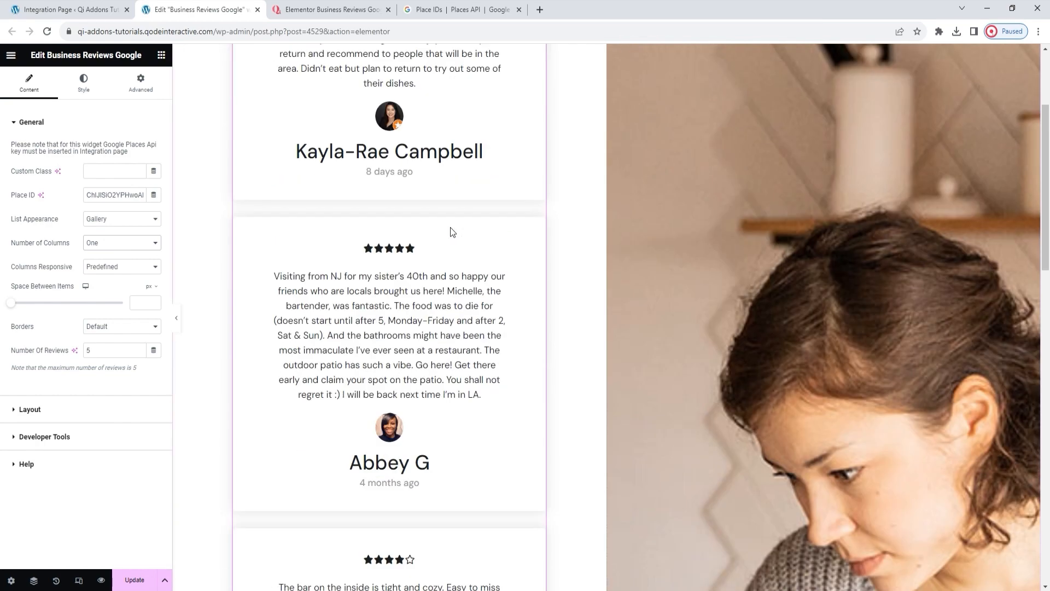
scroll(450, 228, "up", 7)
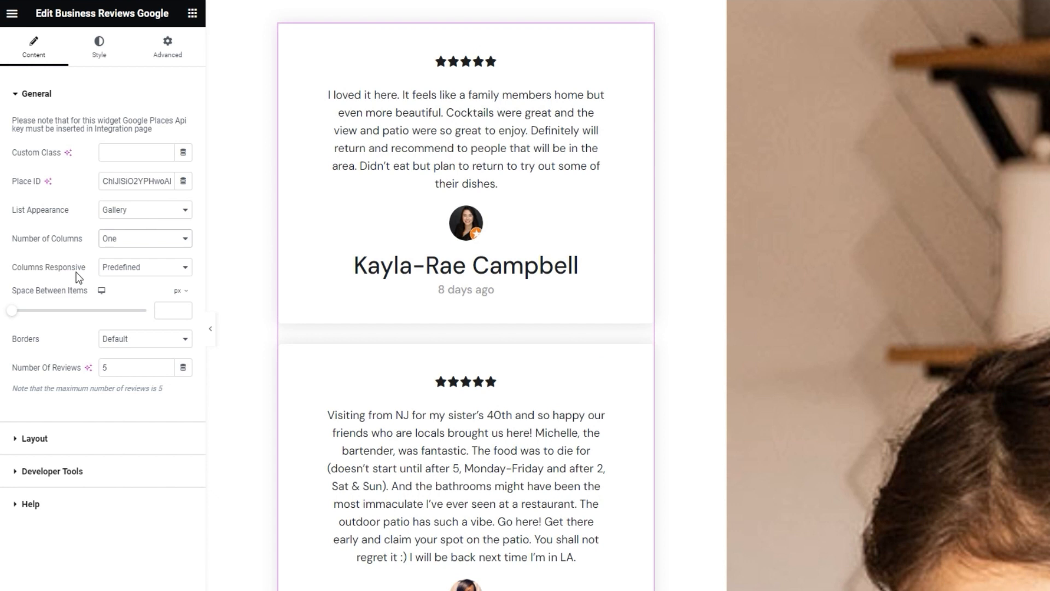
Step: Switch the responsive columns to Custom to inspect the column options per screen width, and return the setting to Predefined
left_click(148, 268)
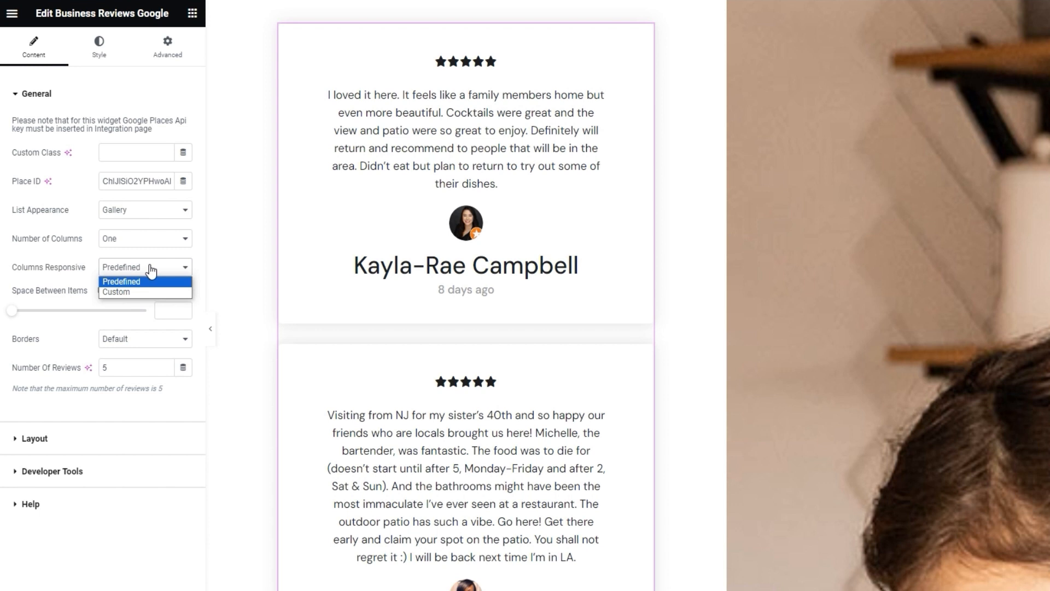
left_click(141, 292)
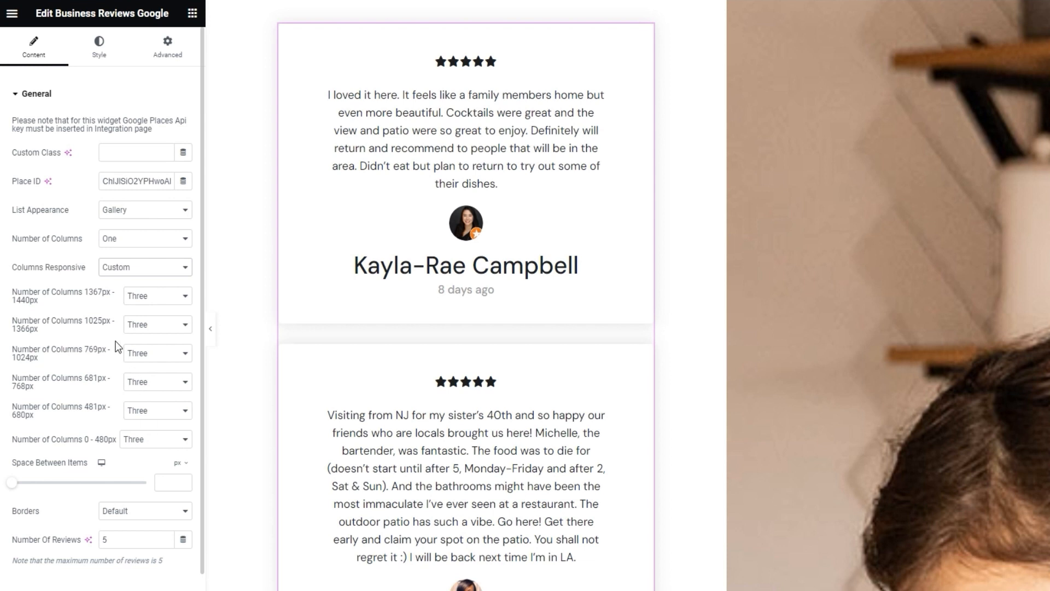
left_click(124, 268)
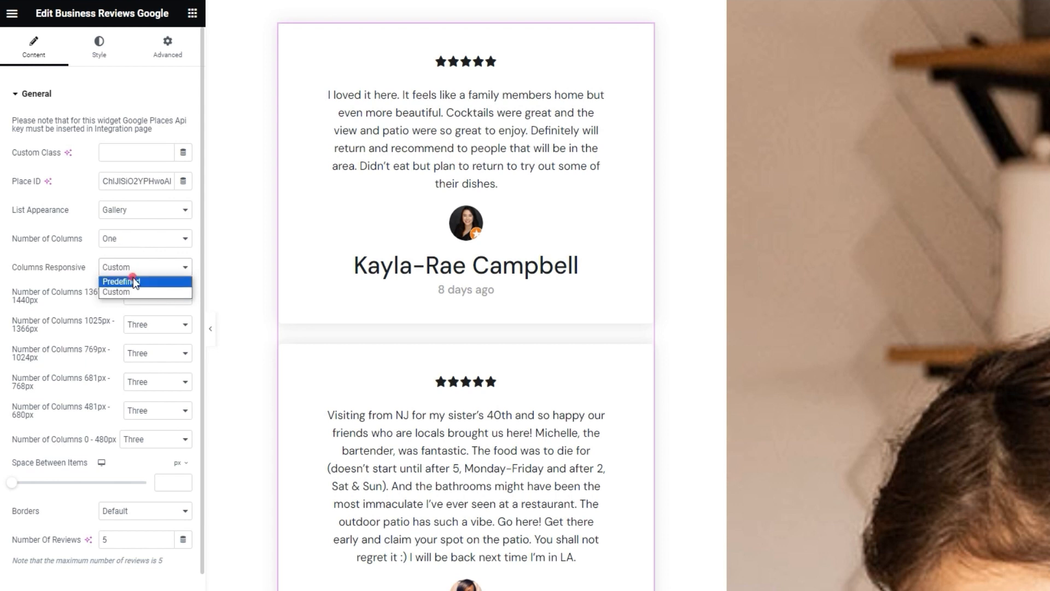
left_click(132, 280)
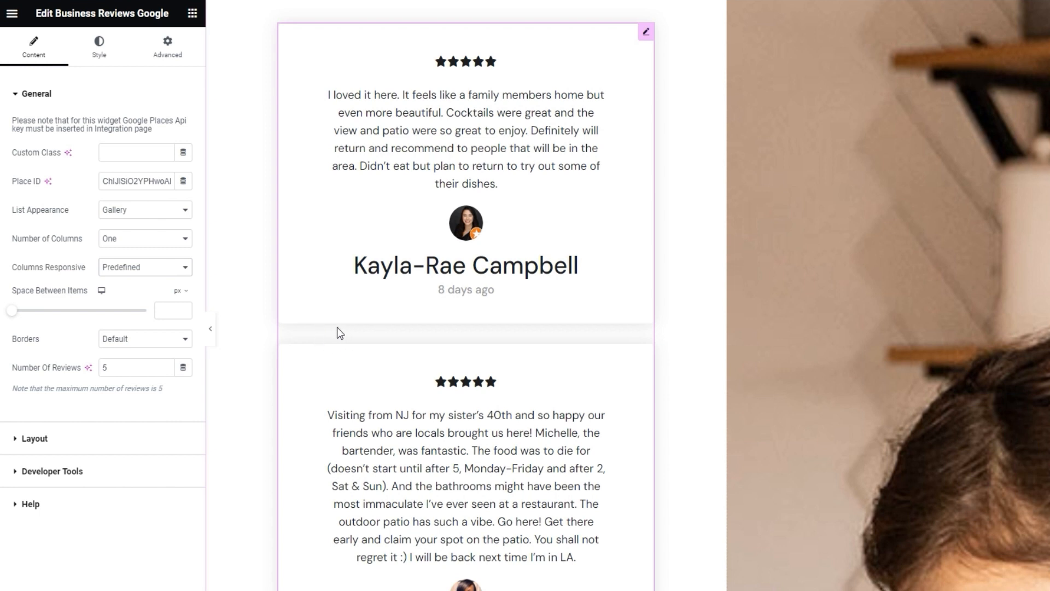
Step: Set the space between the review items to 75 px
left_click_drag(16, 311, 71, 315)
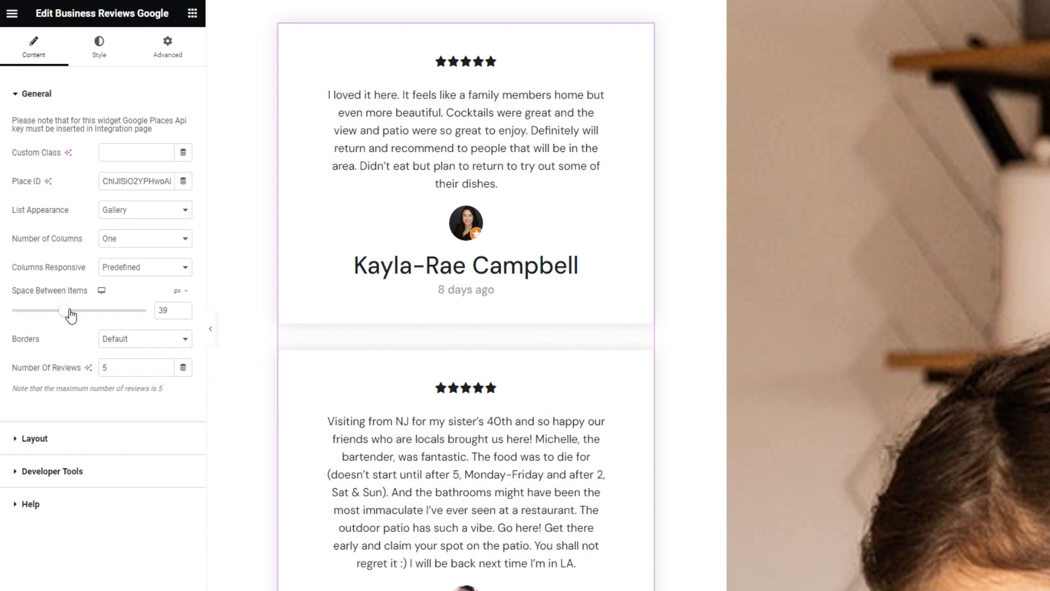
double_click(157, 310)
type("75")
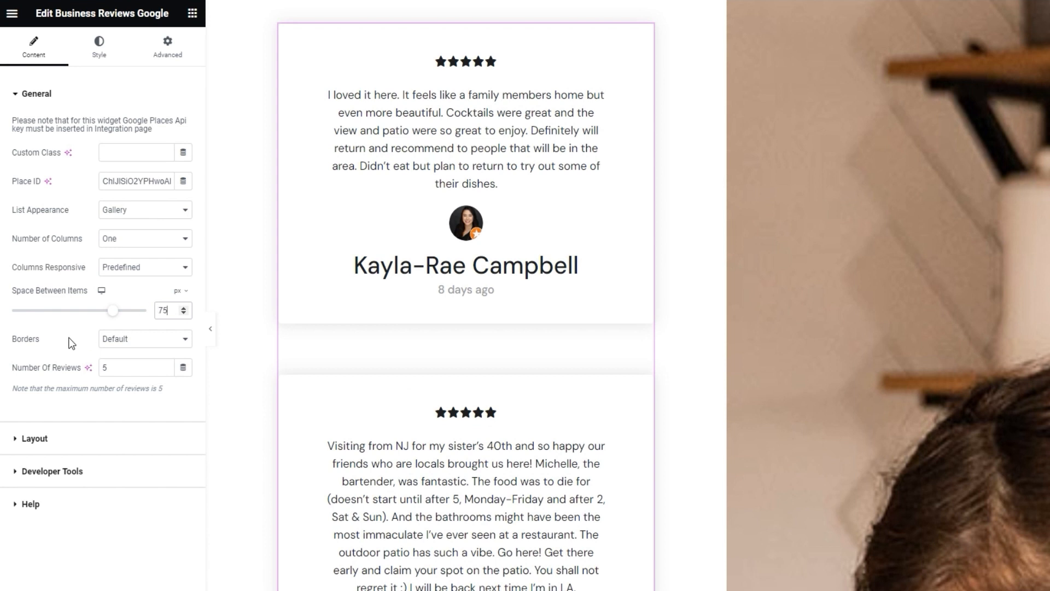
Step: Set the borders of the review items to All and check the bordered list on the page
left_click(140, 343)
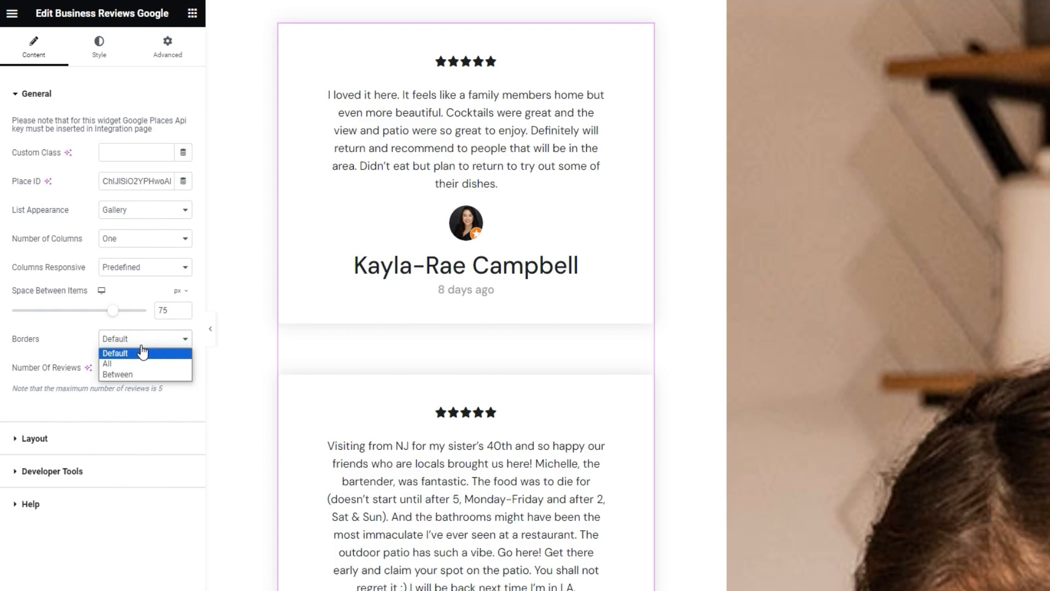
left_click(135, 362)
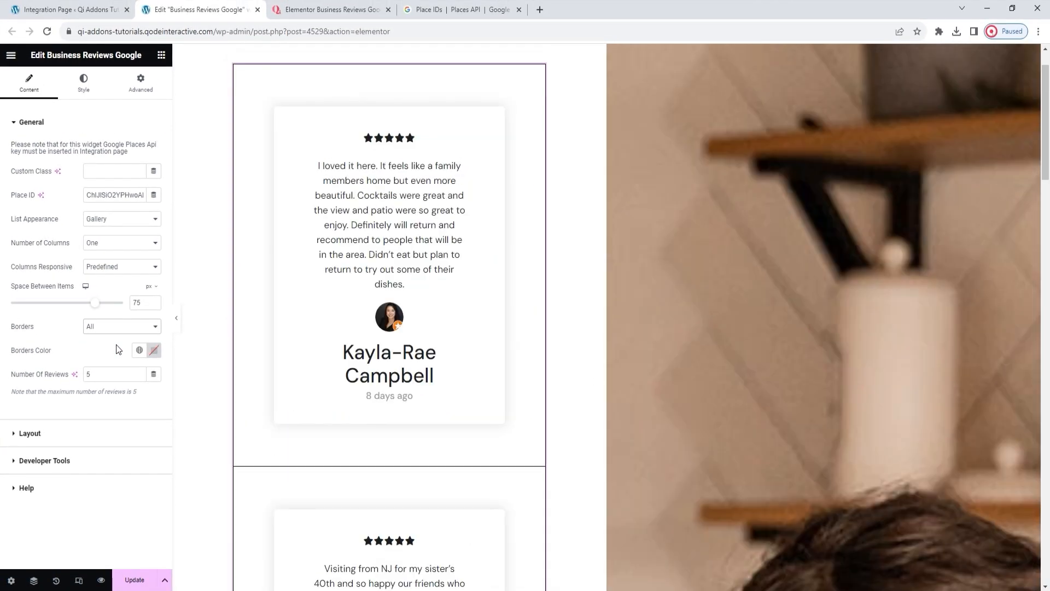
scroll(332, 350, "down", 10)
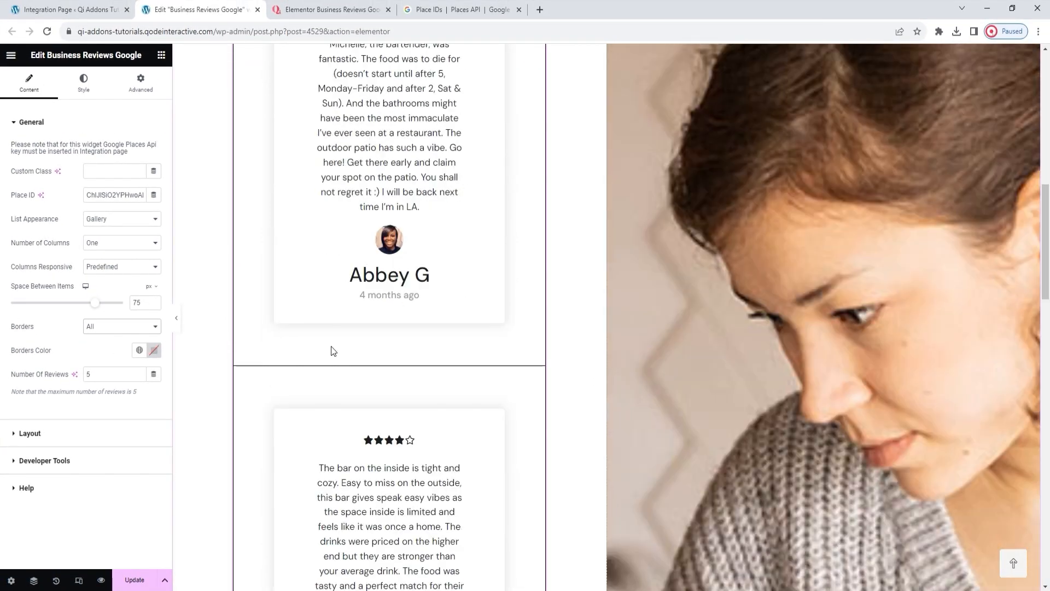
scroll(332, 351, "down", 1)
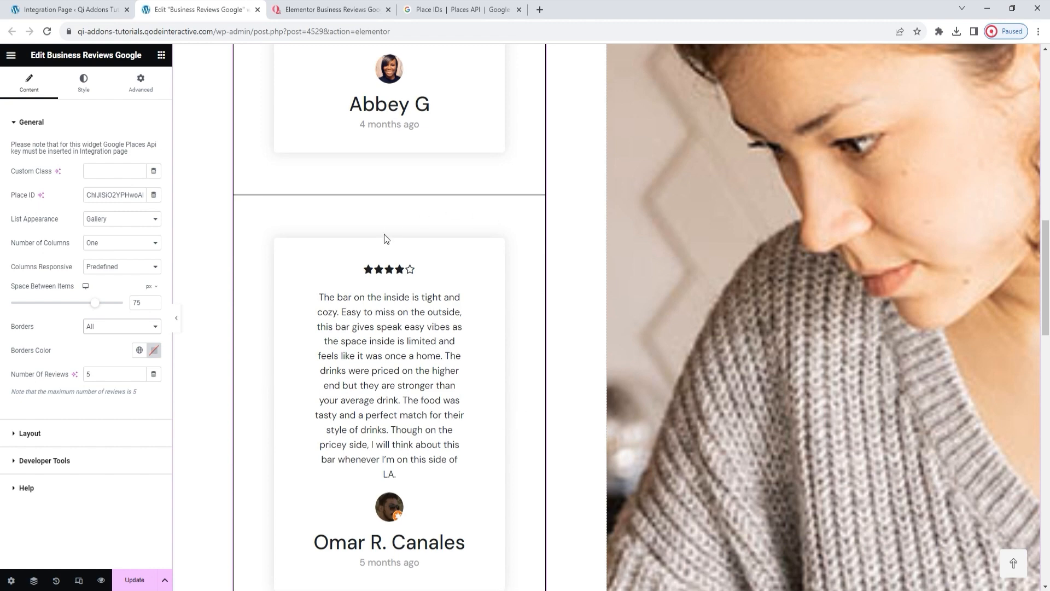
scroll(392, 221, "up", 10)
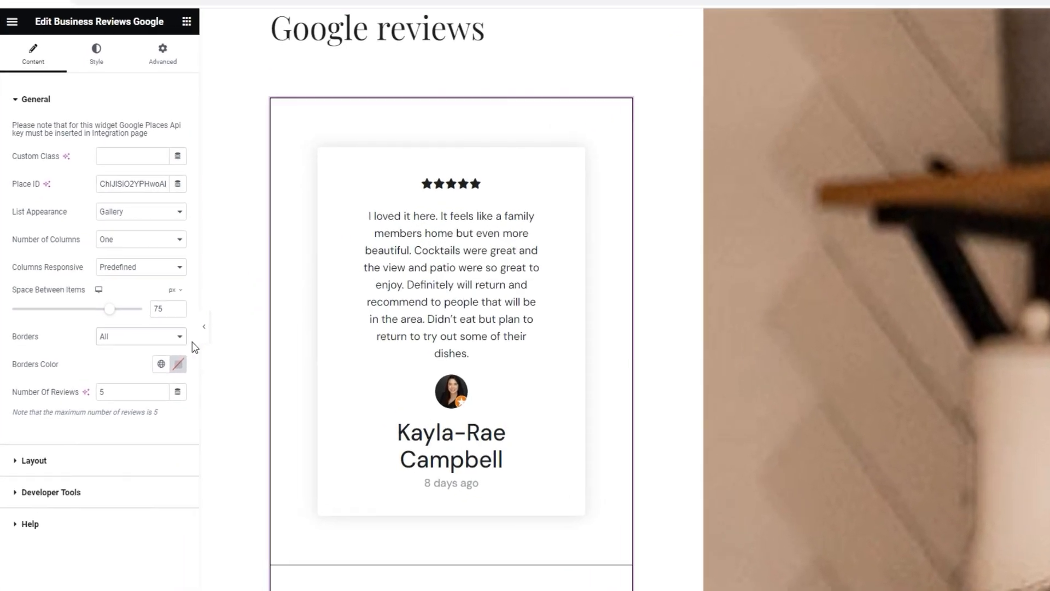
Step: Switch the review borders to Between and check the divider lines separating the reviews
left_click(116, 327)
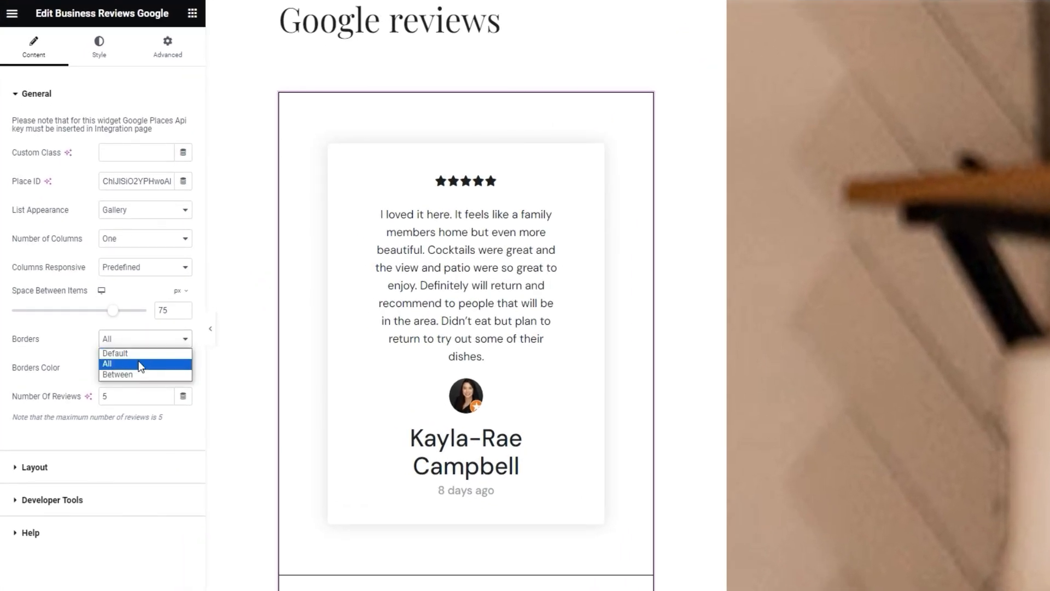
left_click(137, 375)
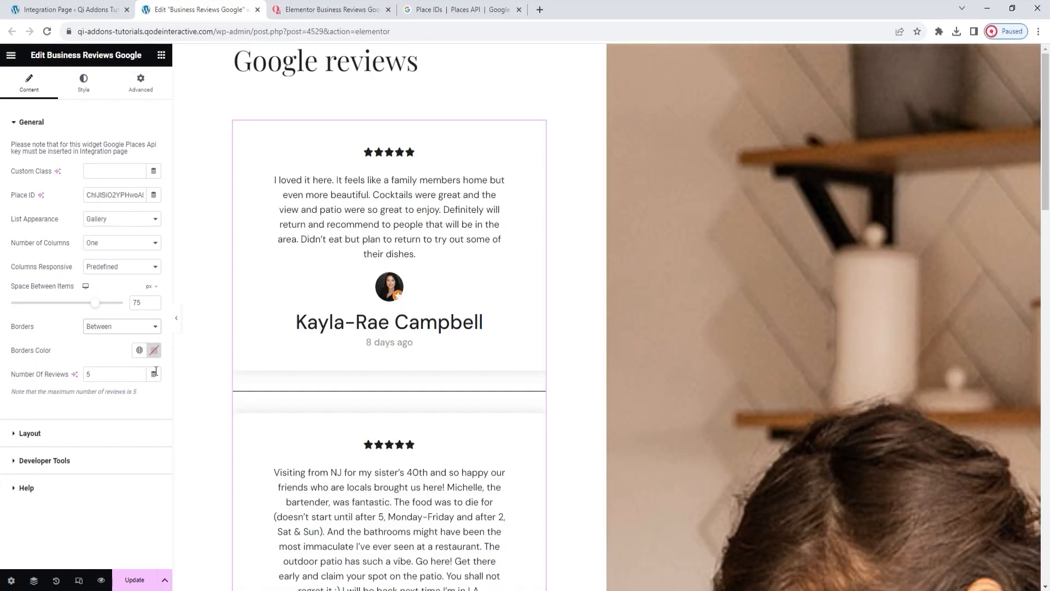
scroll(309, 395, "down", 5)
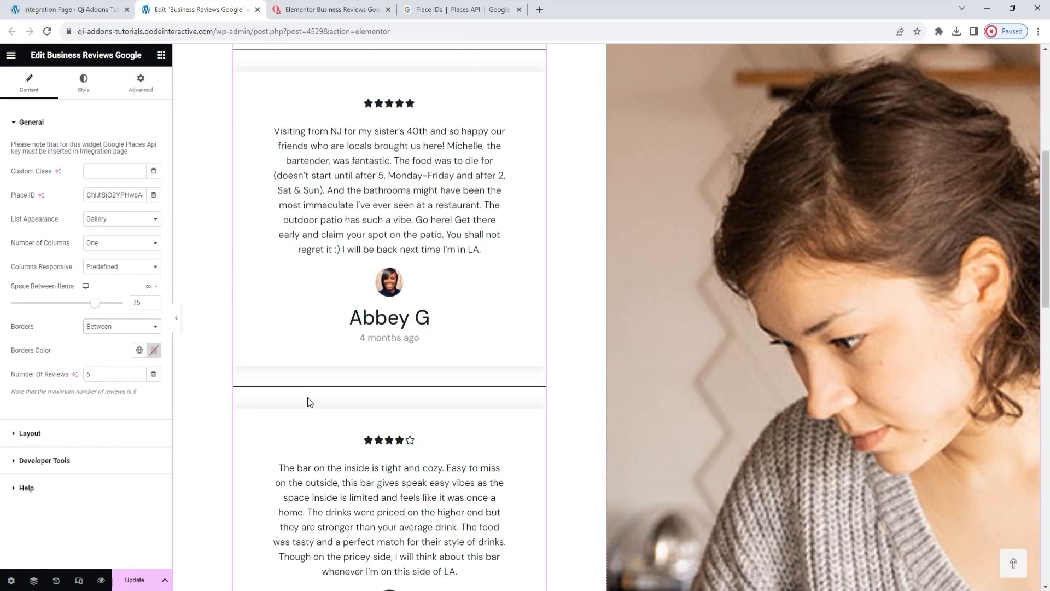
scroll(336, 391, "up", 5)
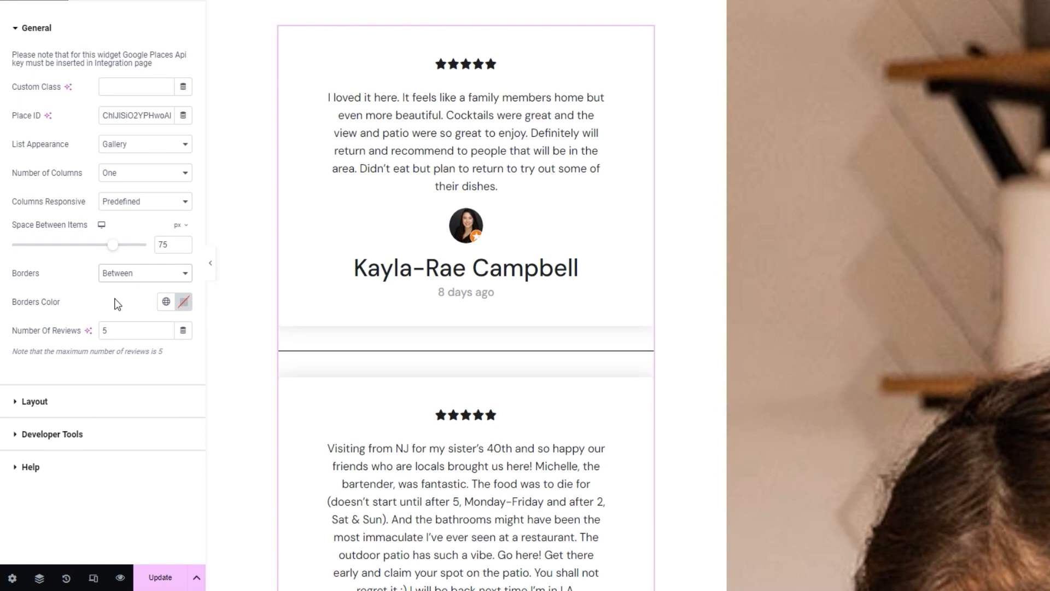
Step: Set the borders color to the red #C44040
left_click(184, 301)
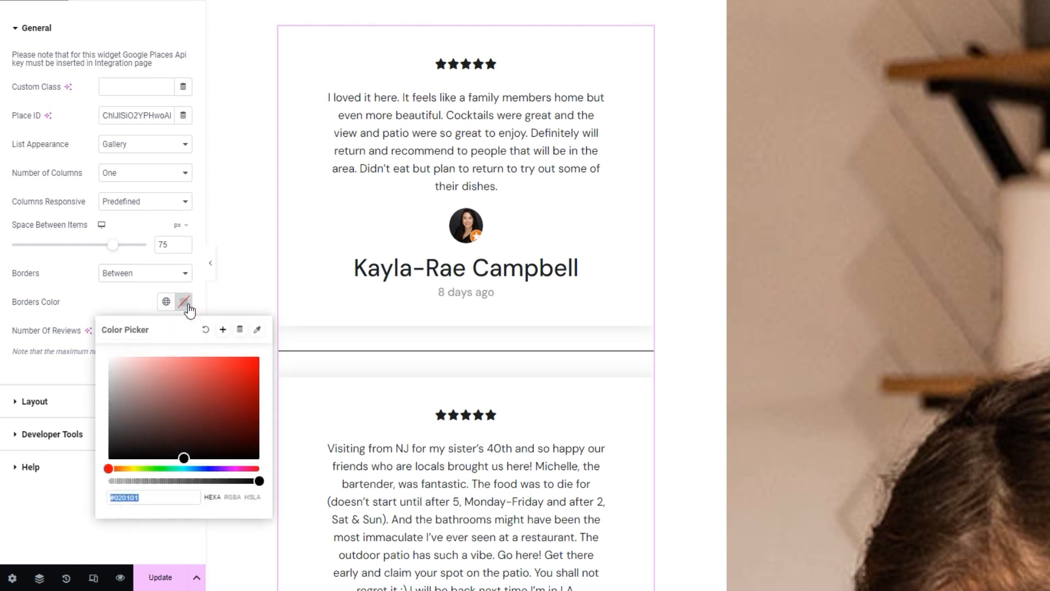
left_click(150, 369)
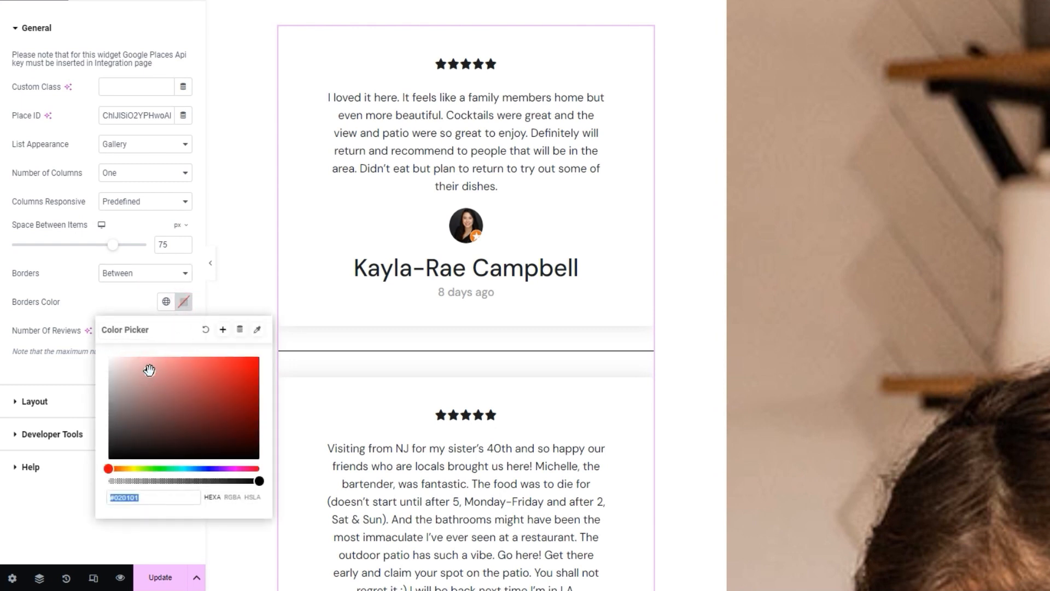
left_click(209, 380)
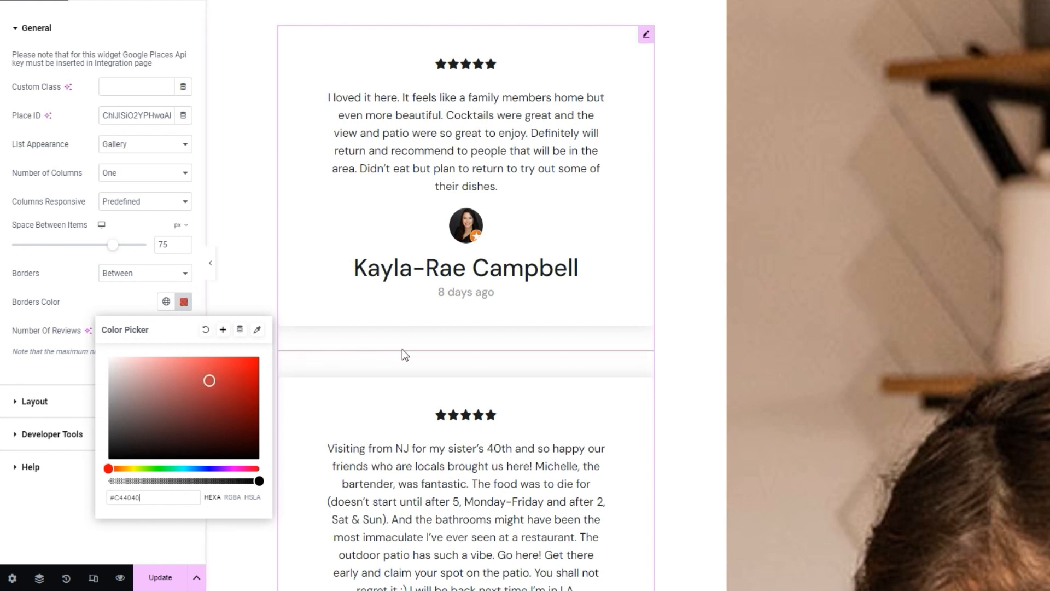
Step: Reset the borders color and set the borders back to Default
left_click(206, 329)
left_click(135, 277)
left_click(139, 288)
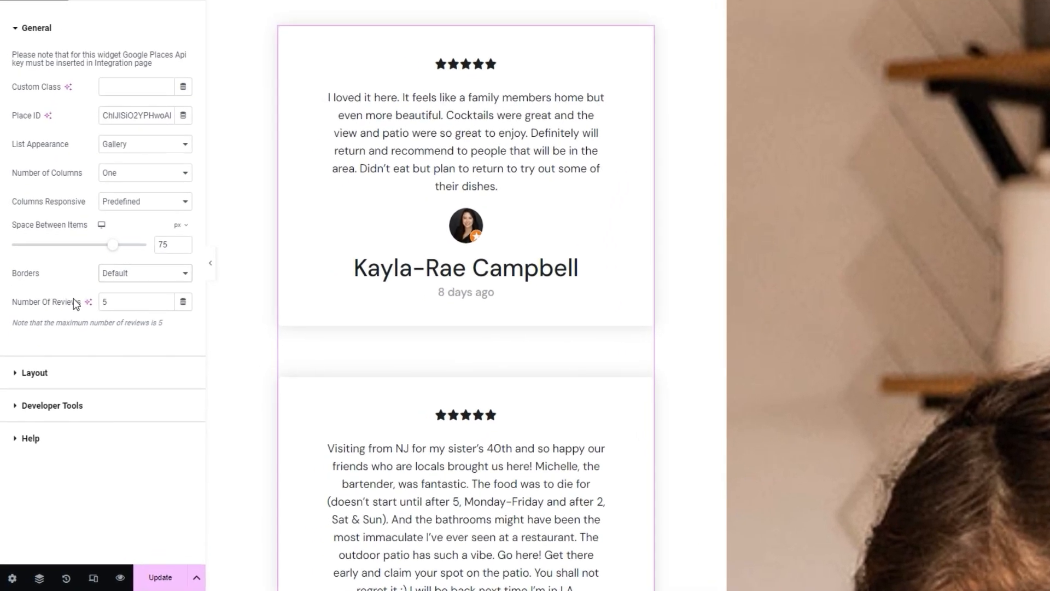
Step: Limit the number of displayed reviews to 2 and check the shortened list on the page
double_click(103, 302)
type("2")
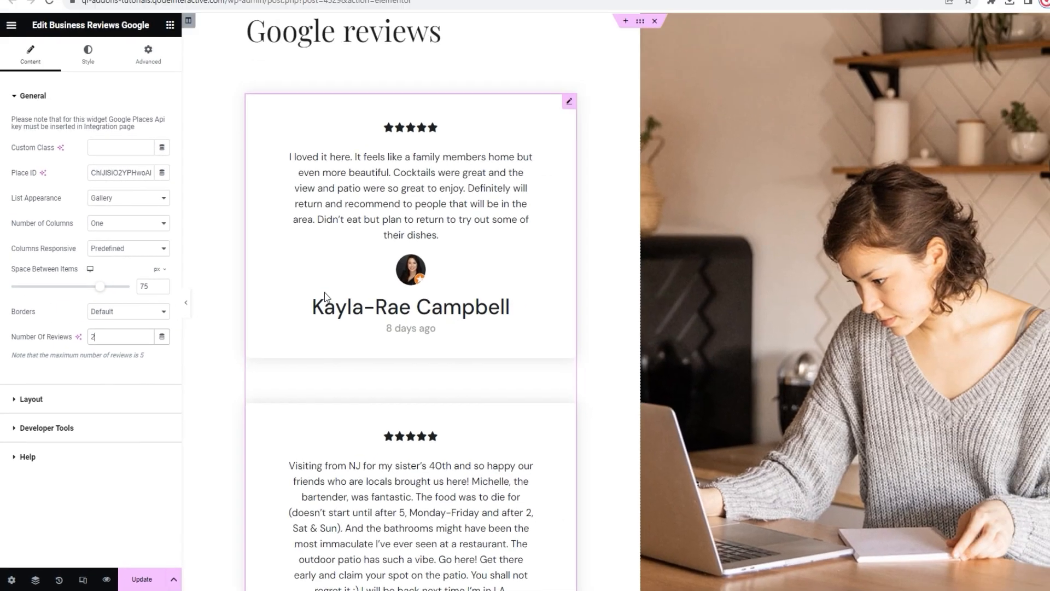
scroll(421, 249, "down", 5)
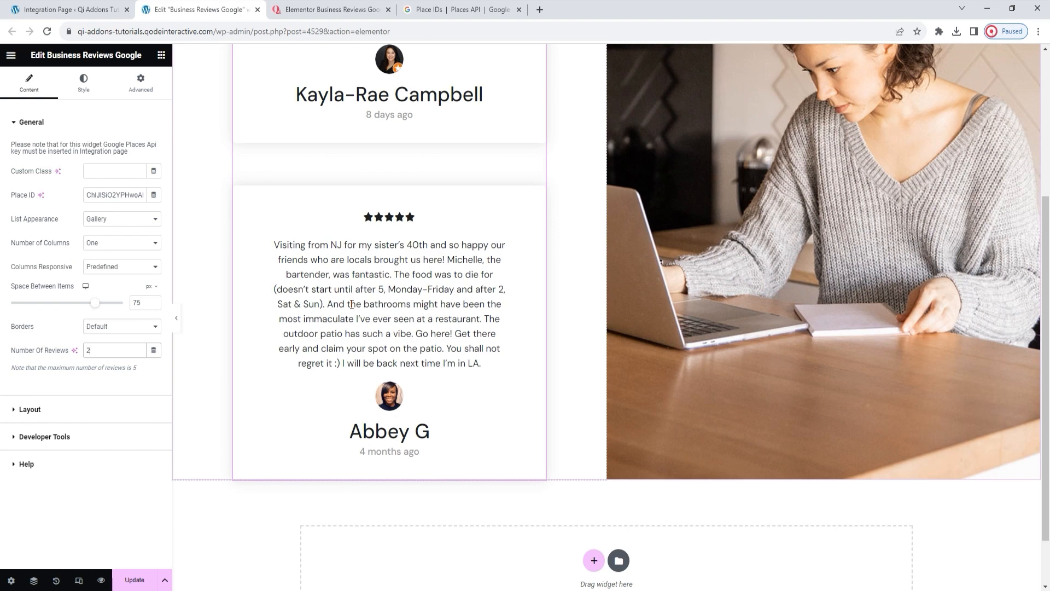
scroll(352, 305, "up", 4)
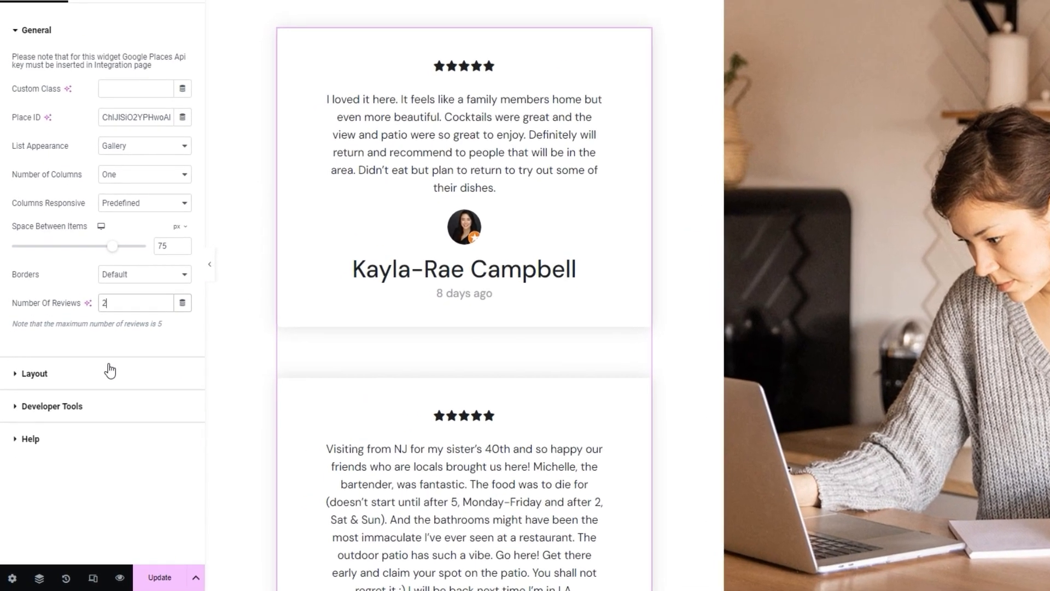
Step: Open the widget's Layout settings and examine the marked and unmarked icon options alongside the star ratings in the reviews
left_click(91, 407)
mouse_move(121, 163)
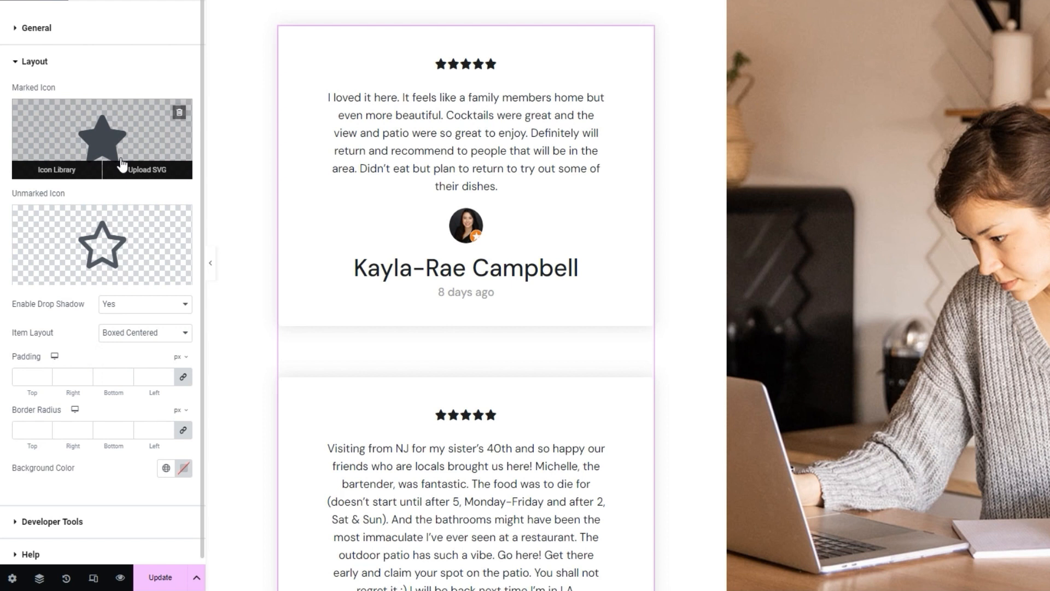
mouse_move(124, 225)
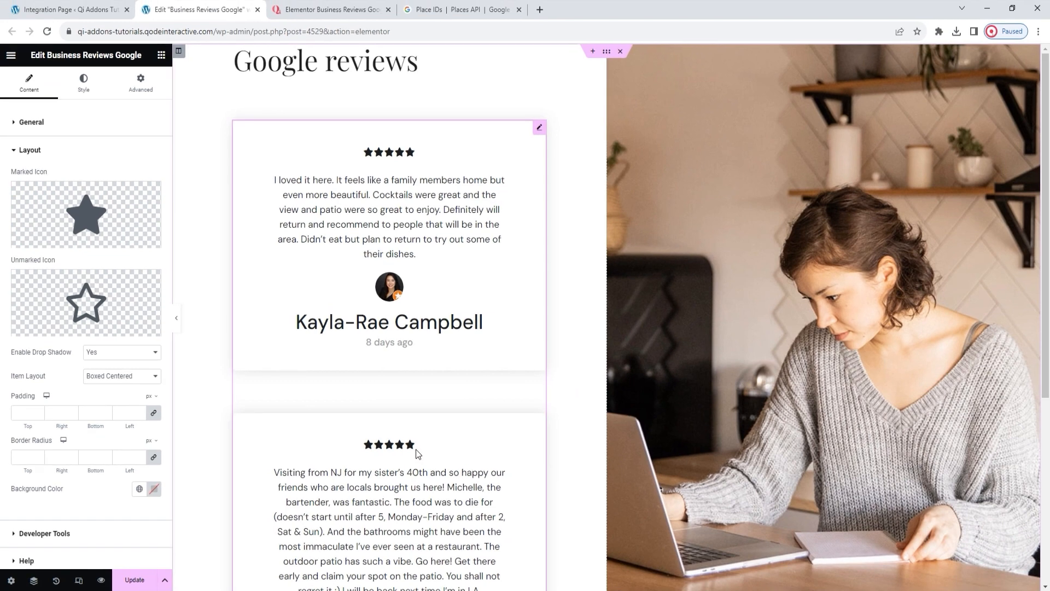
scroll(521, 365, "down", 3)
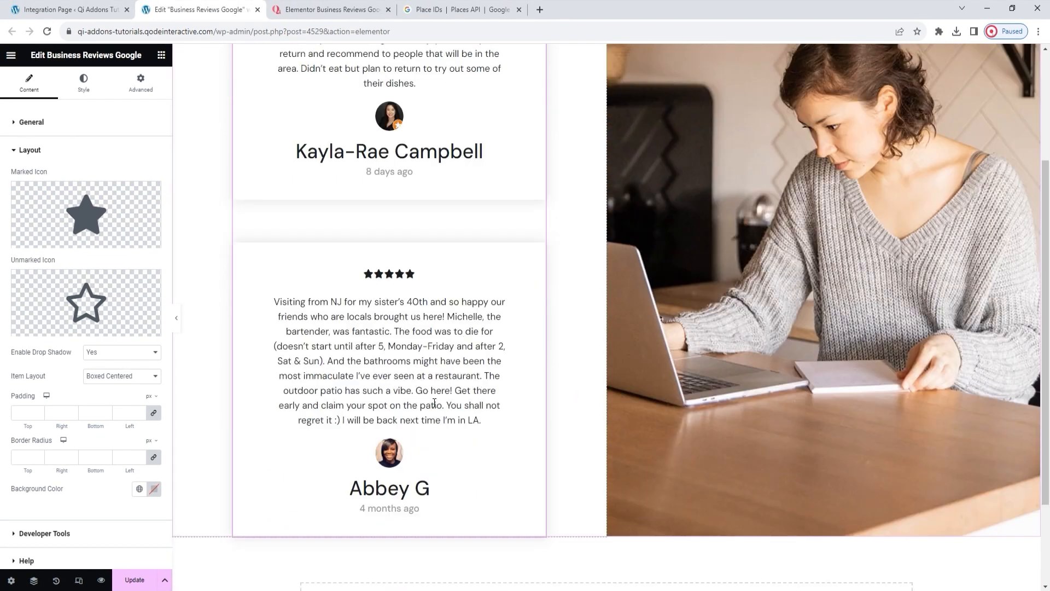
scroll(435, 405, "down", 1)
scroll(435, 406, "up", 4)
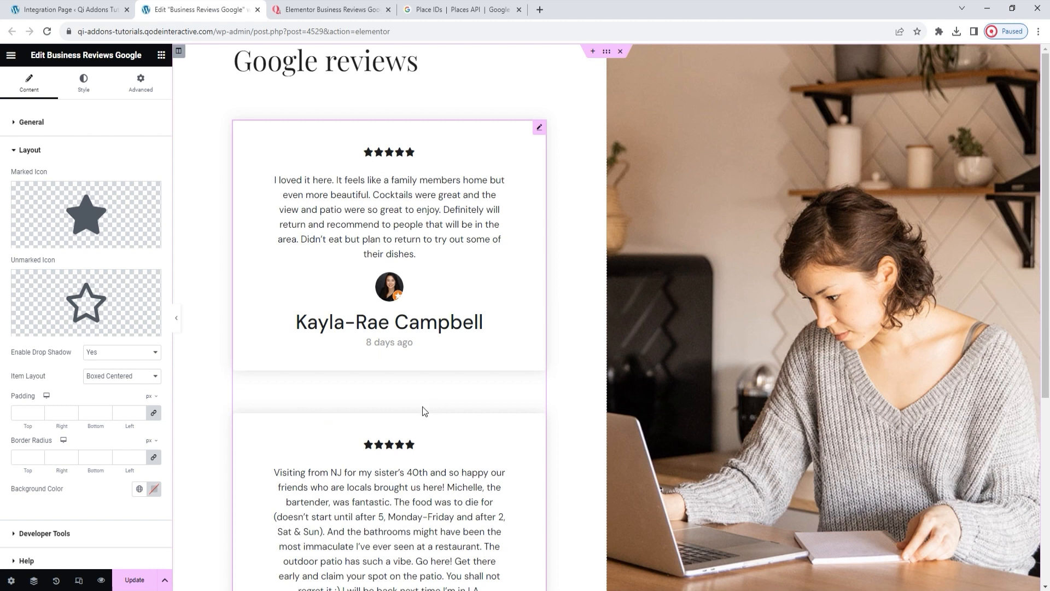
Step: View the icon library choices for the marked rating icon and close the library without changing the icon
mouse_move(100, 240)
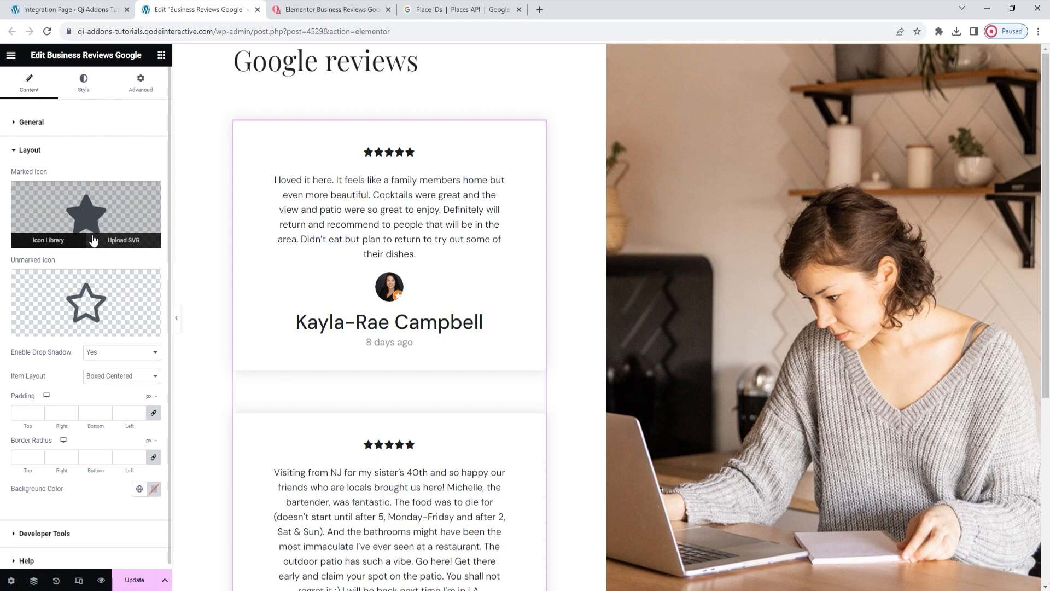
left_click(54, 239)
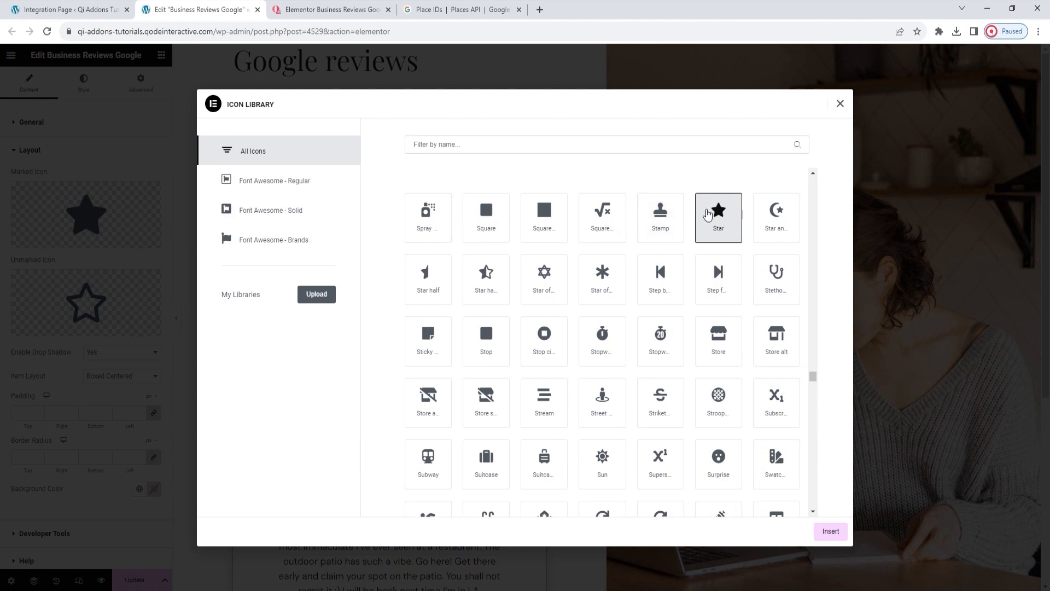
left_click(840, 104)
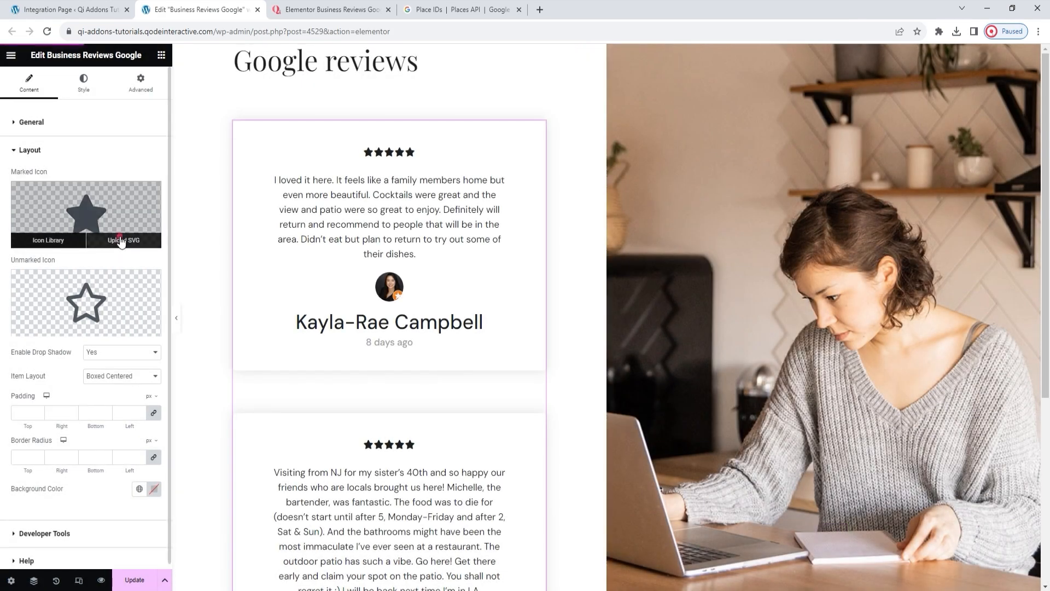
Step: Use the filled star rating-icon-star1.svg from the media library as the marked rating icon
left_click(121, 241)
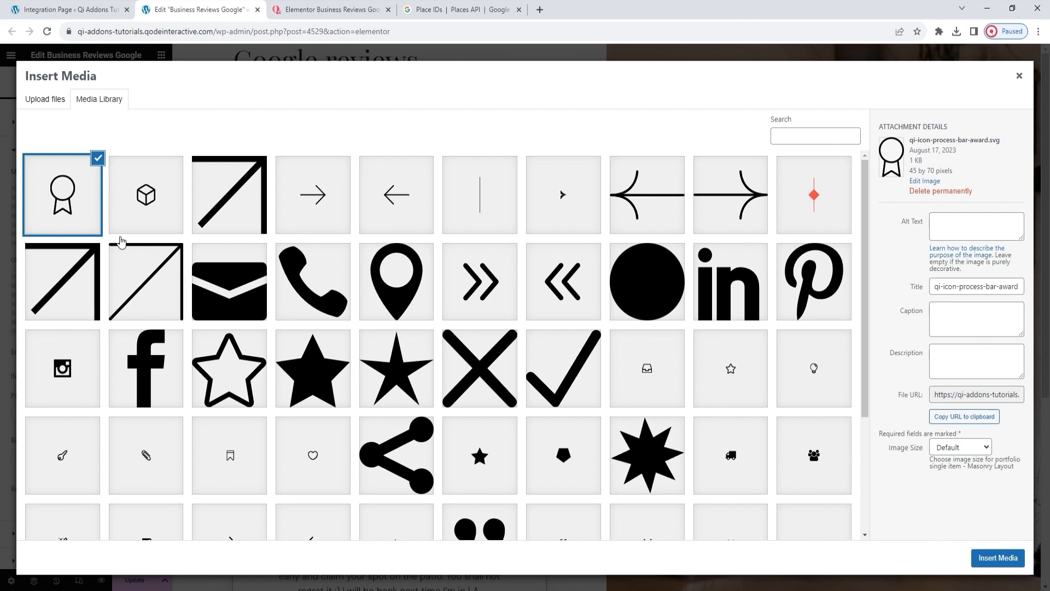
left_click(293, 350)
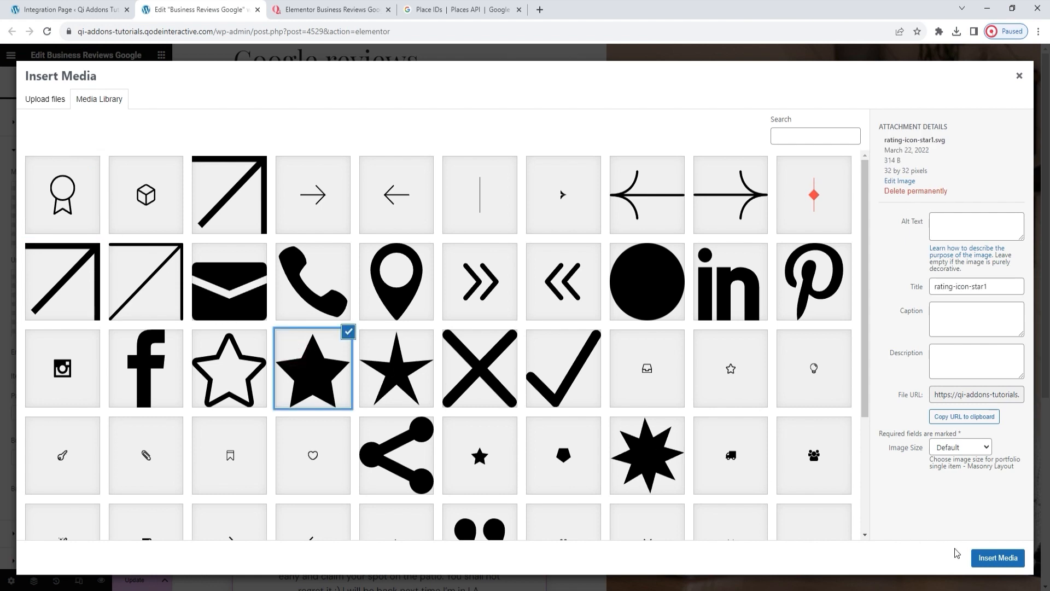
left_click(990, 559)
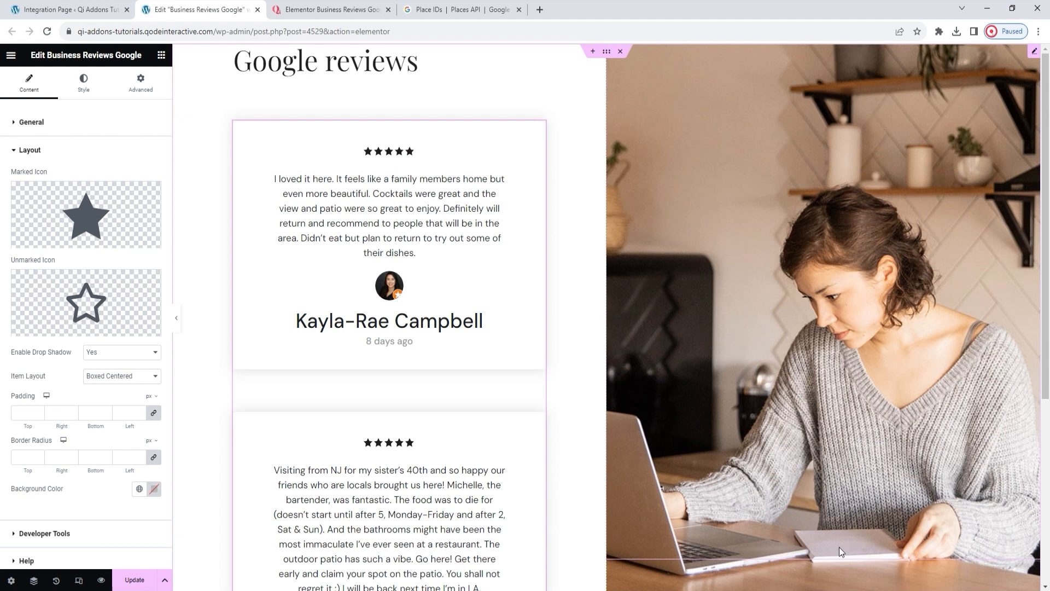
Step: View the icon library choices for the unmarked rating icon and close the library without changing the icon
mouse_move(61, 329)
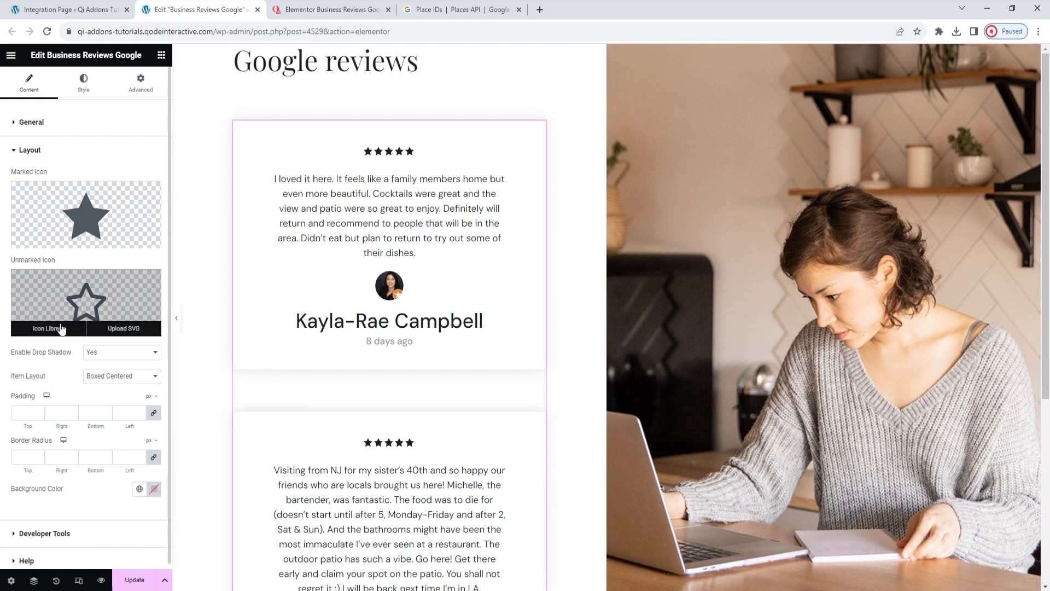
left_click(62, 328)
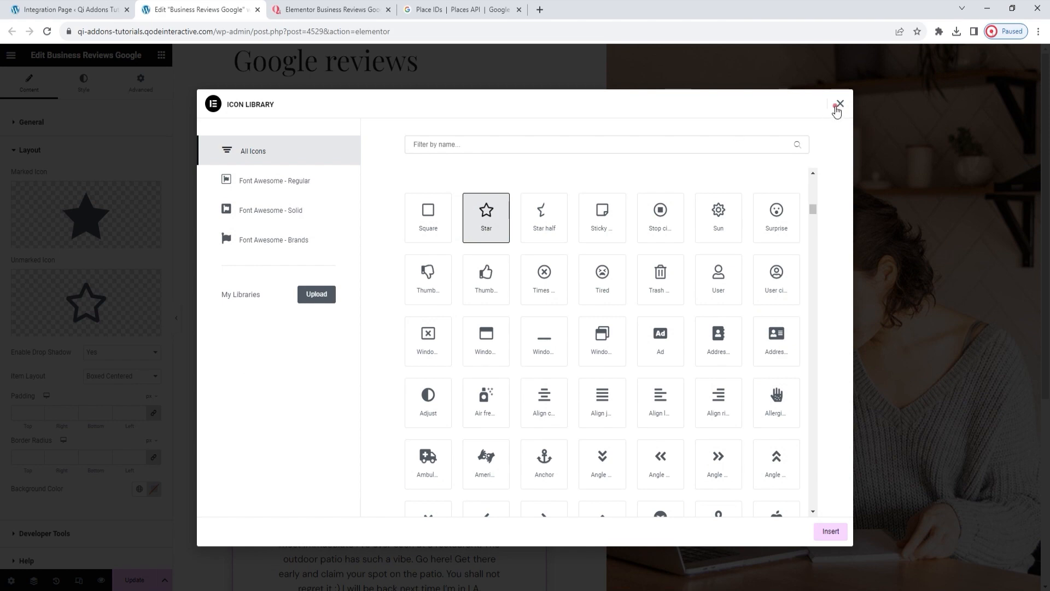
left_click(840, 103)
Step: Use the filled star rating-icon-star1.svg from the media library as the unmarked rating icon
left_click(127, 328)
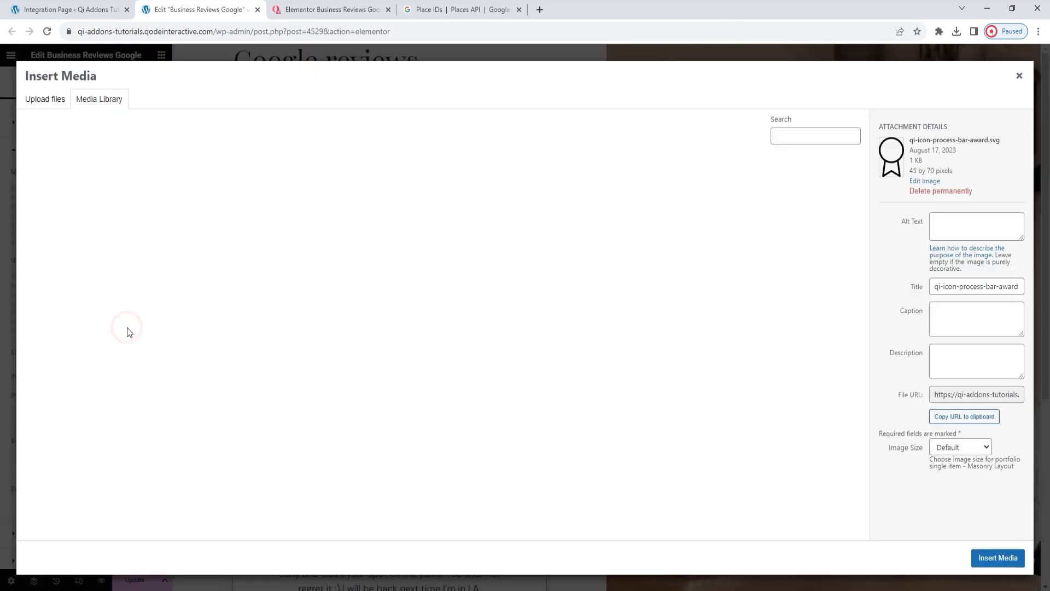
left_click(313, 355)
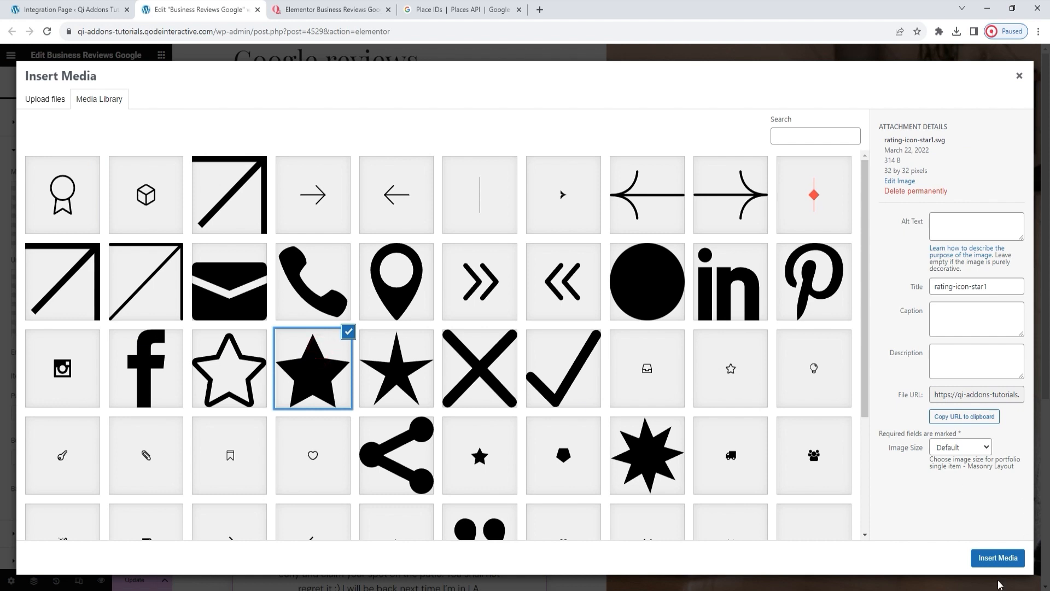
left_click(996, 557)
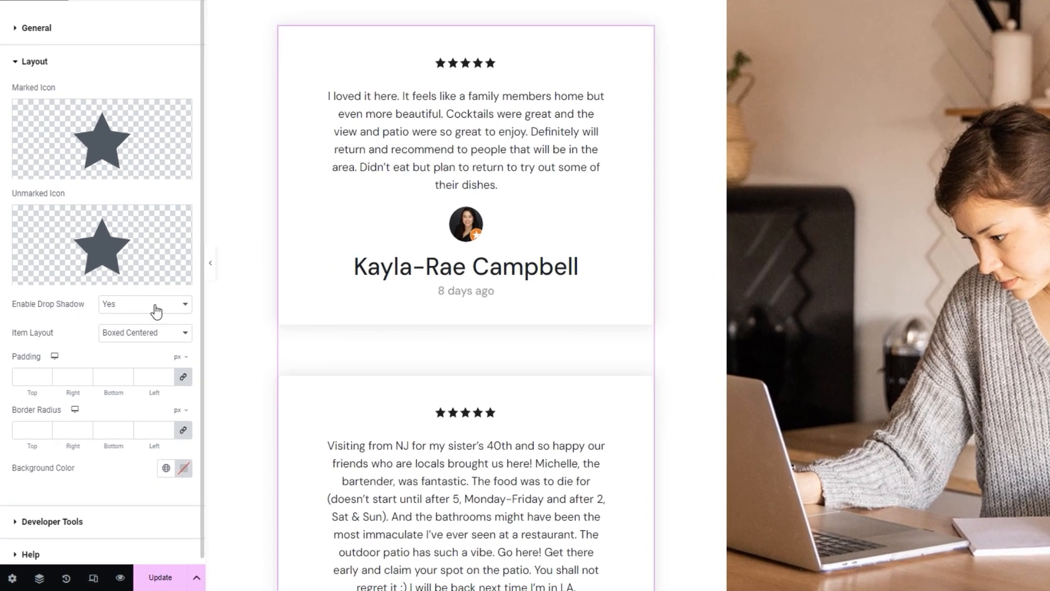
Step: Disable the drop shadow on the review items by setting it to No
left_click(156, 311)
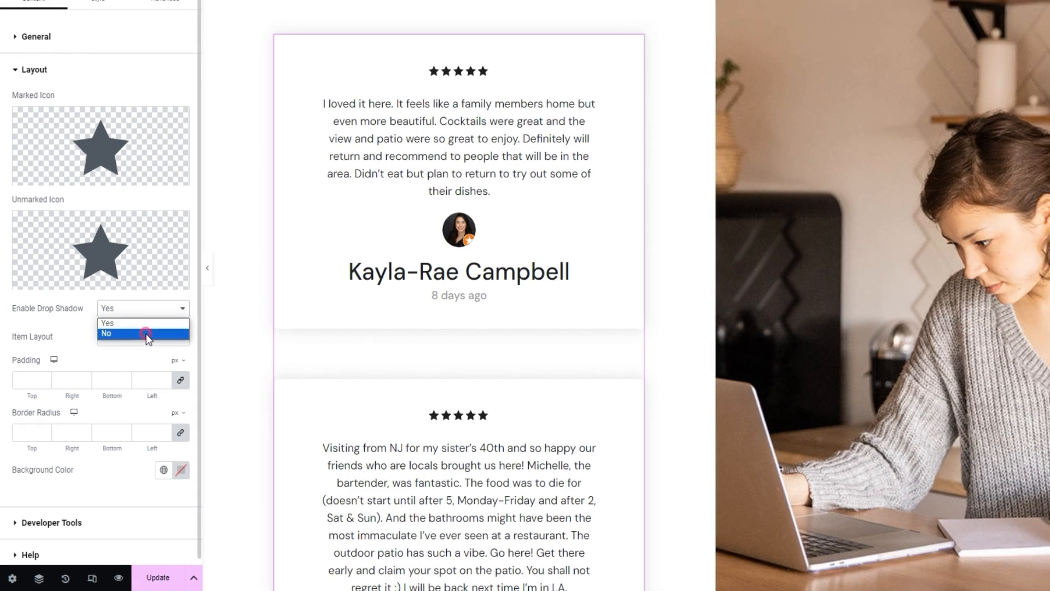
left_click(148, 331)
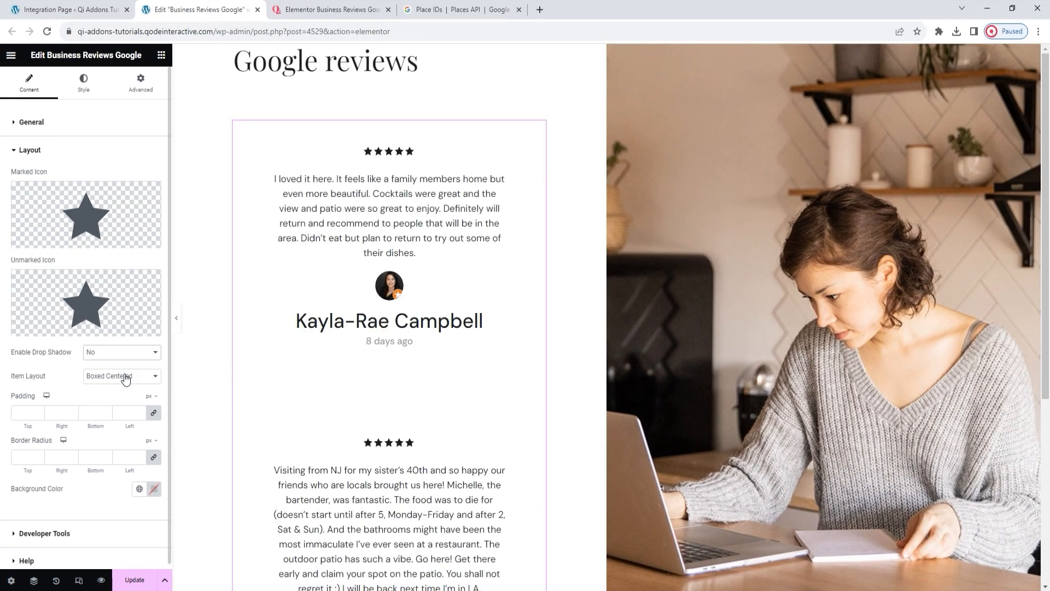
Step: Enable the drop shadow on the review items and keep the item layout at Boxed Centered
left_click(118, 355)
left_click(122, 366)
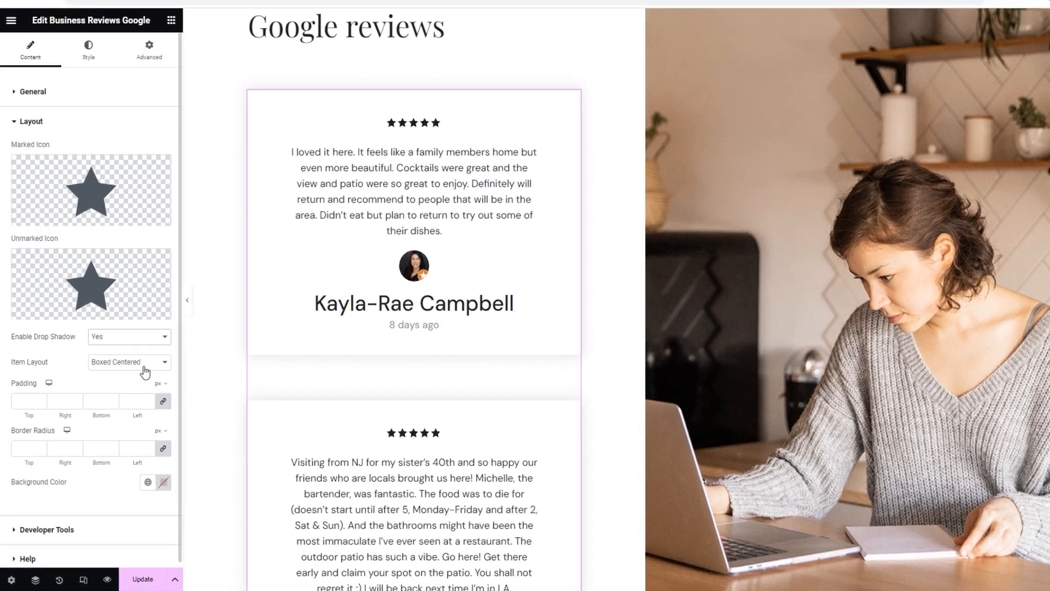
left_click(137, 378)
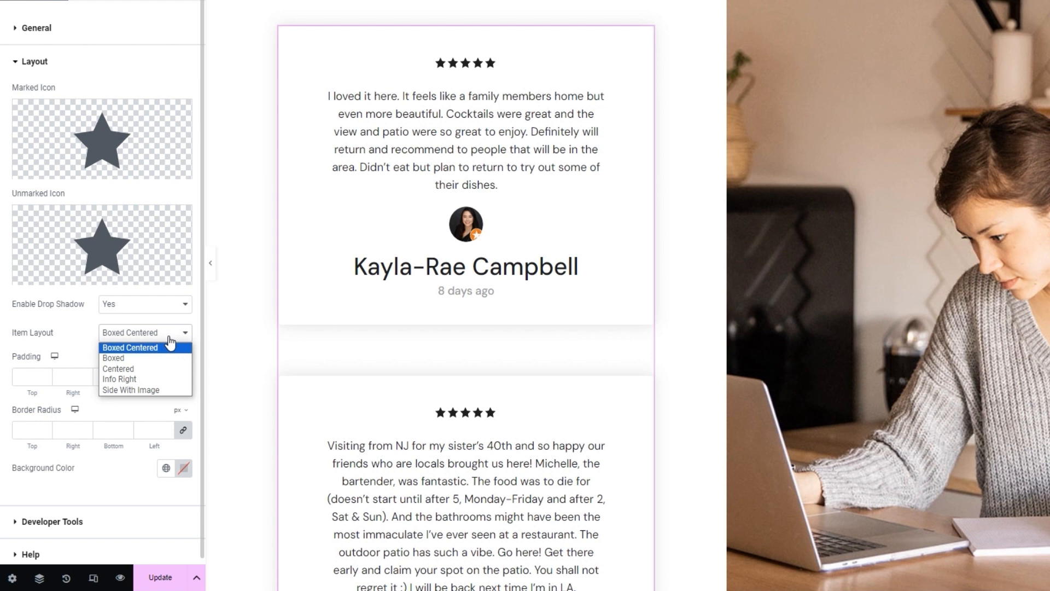
left_click(170, 338)
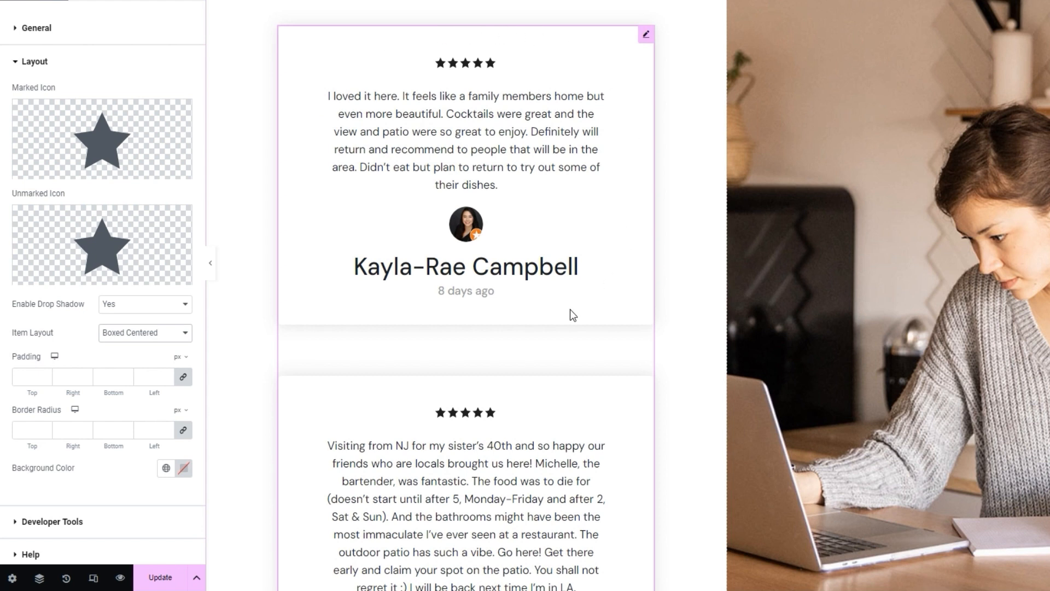
Step: Try a padding of 70 px on all sides of the review items and clear the value
left_click(30, 375)
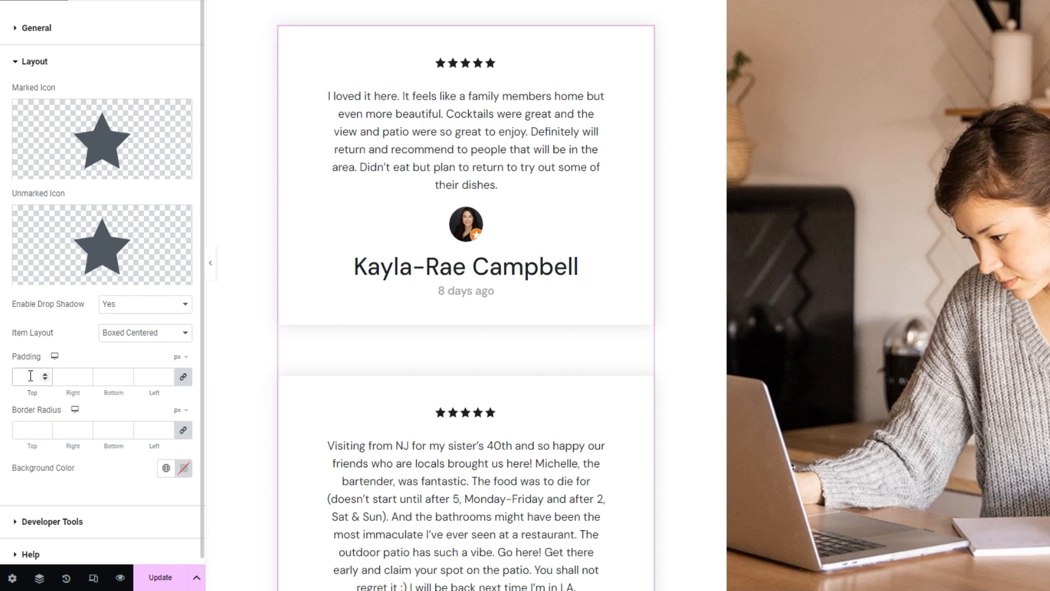
type("70")
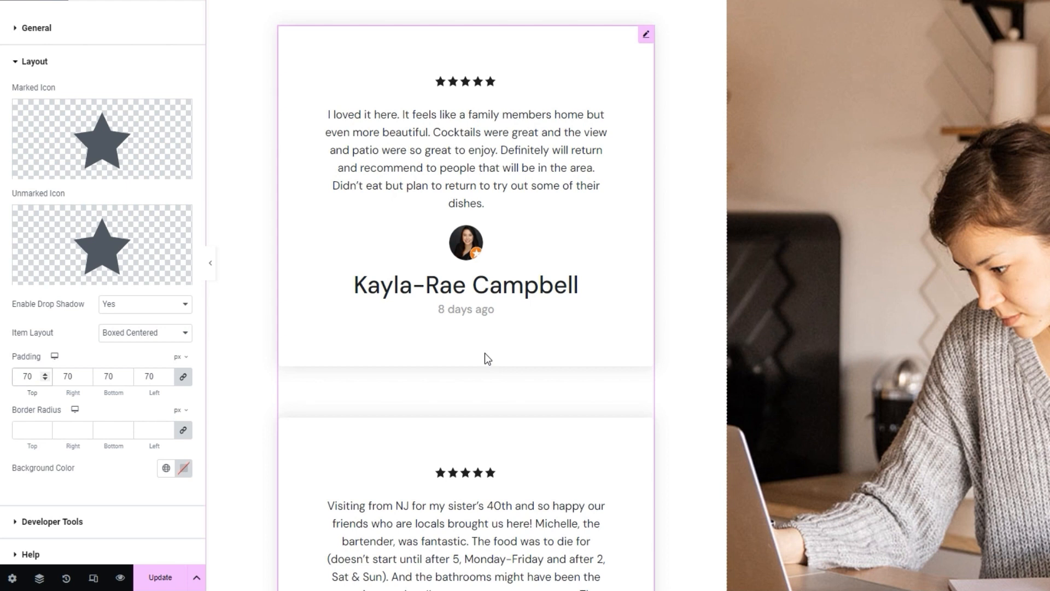
double_click(30, 377)
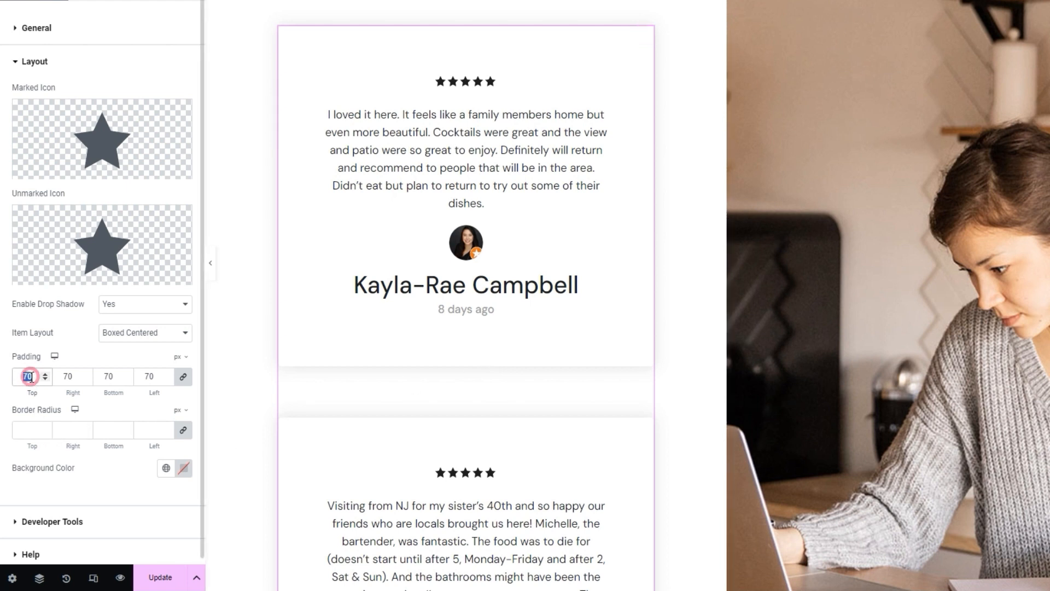
key("BackSpace")
Step: Unlink the padding sides to try a top padding of 60 px, and relink the sides and clear the padding
left_click(183, 376)
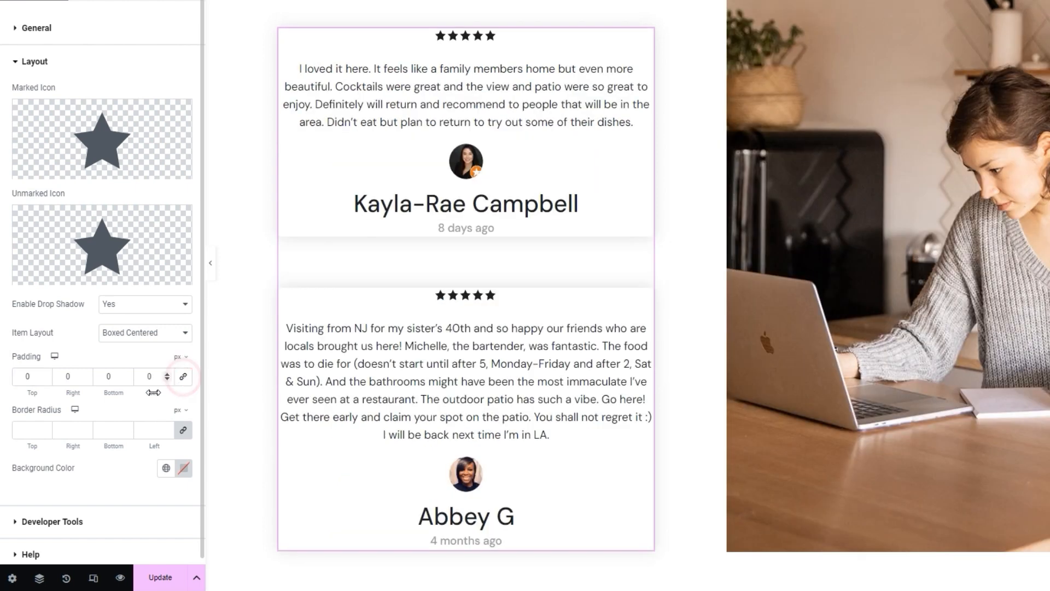
left_click(24, 375)
type("7")
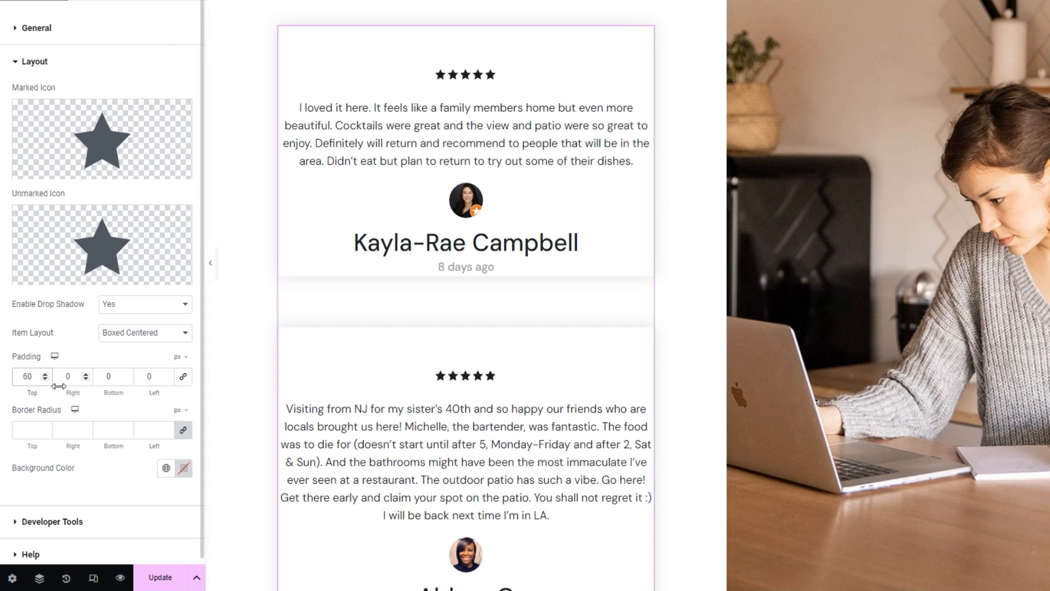
left_click_drag(29, 377, 26, 377)
double_click(25, 377)
type("0")
left_click(184, 377)
left_click(150, 375)
key("BackSpace")
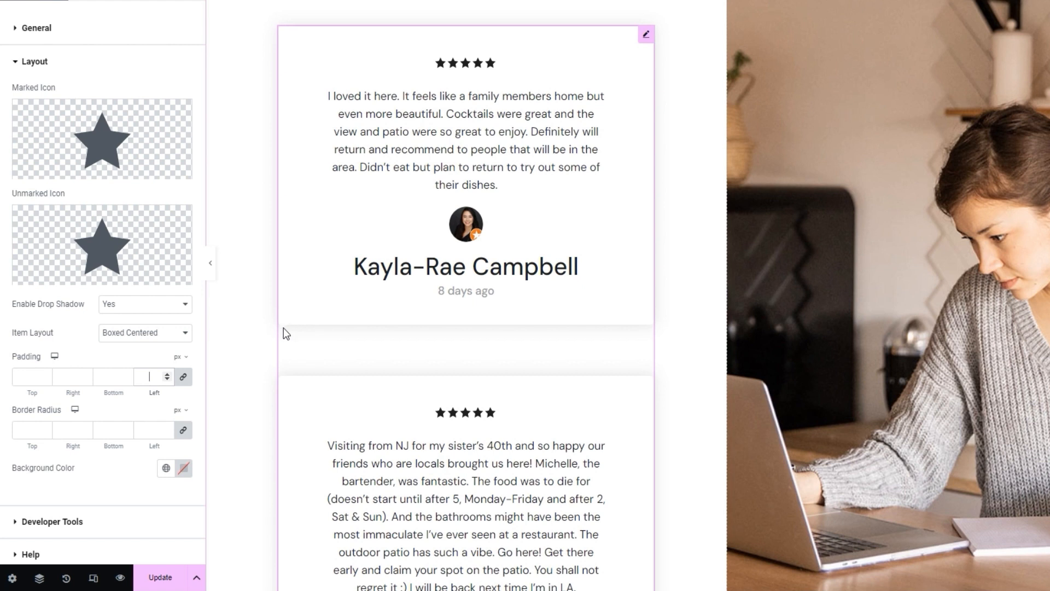
Step: Try a border radius of 50 px on all corners of the review items and clear the value
left_click(29, 427)
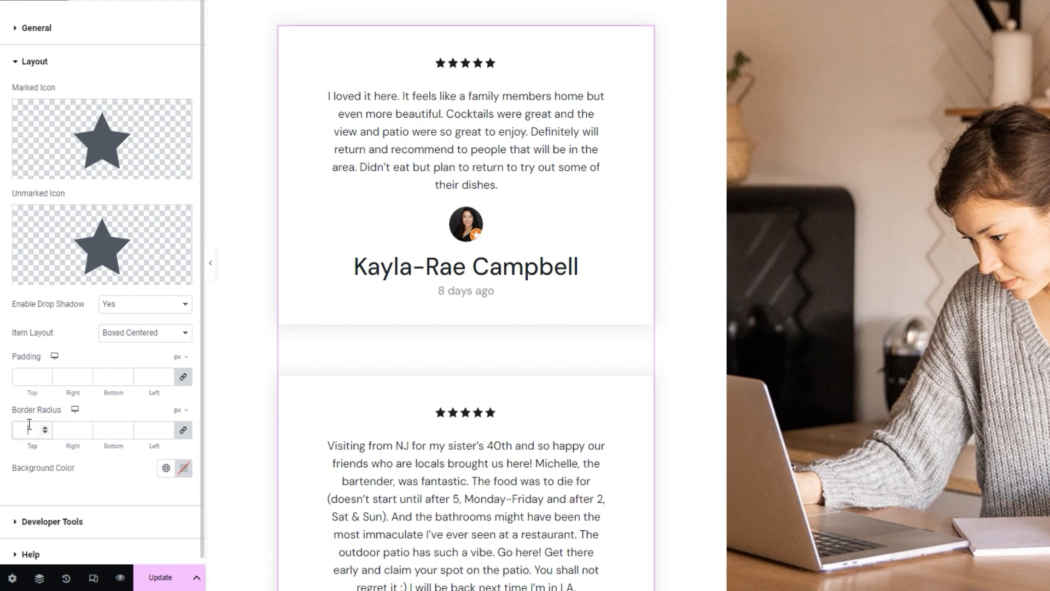
type("50")
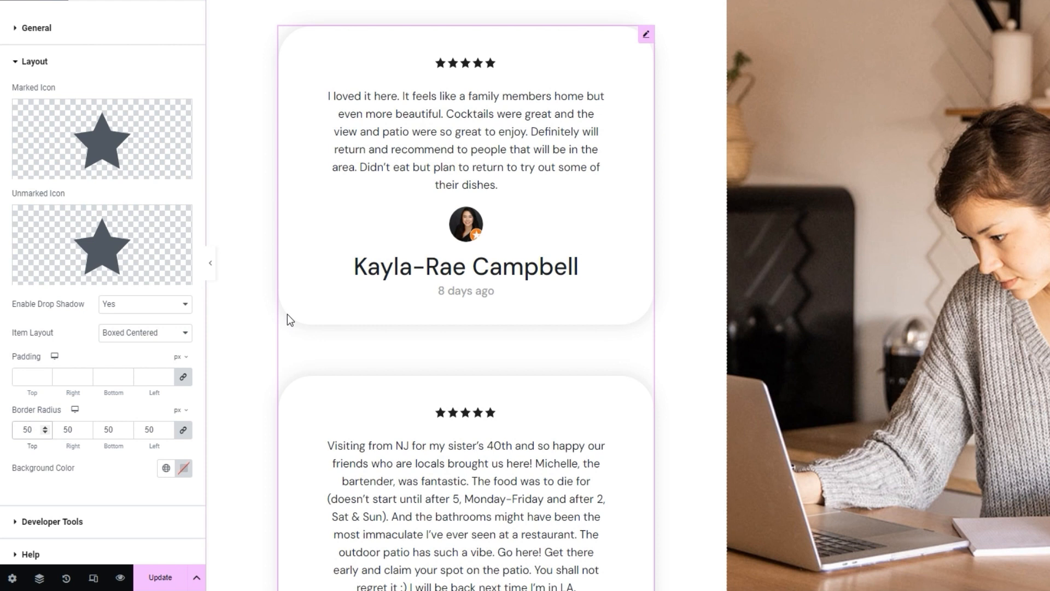
double_click(24, 430)
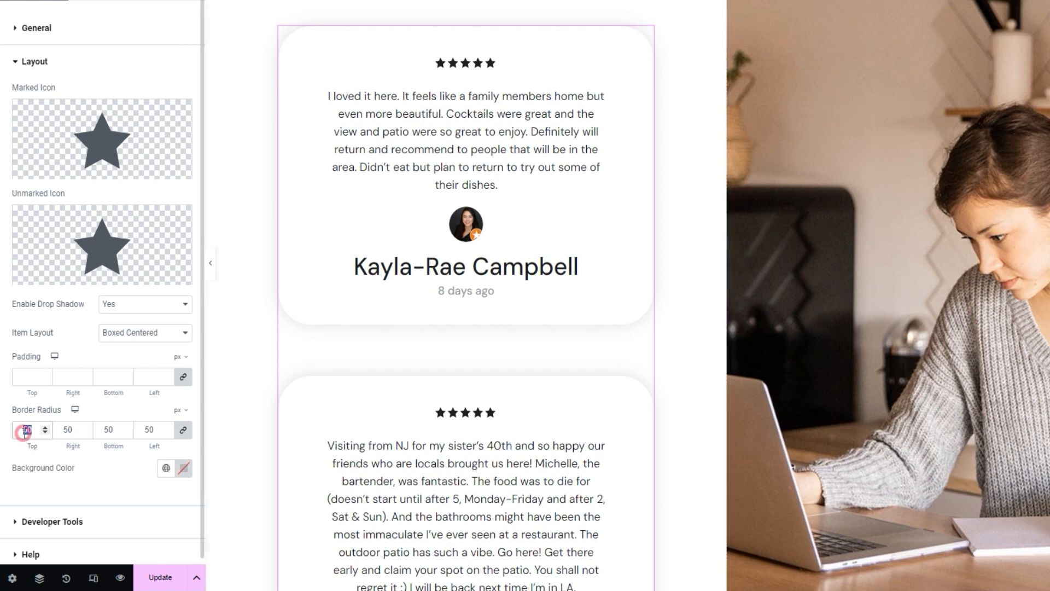
key("BackSpace")
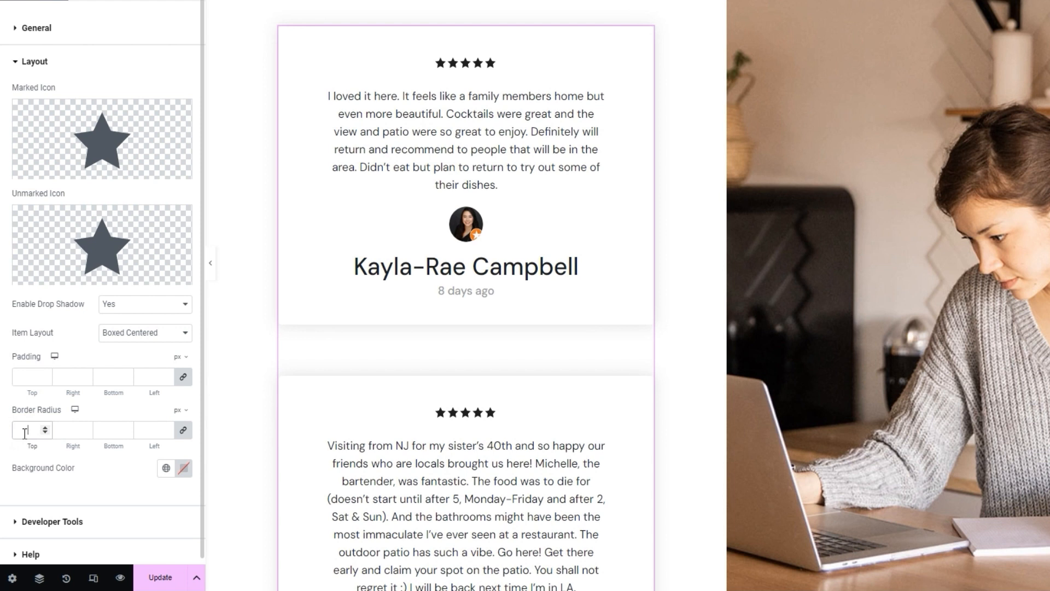
left_click(86, 480)
Step: Try a red background color on the review items and reset the color
left_click(183, 469)
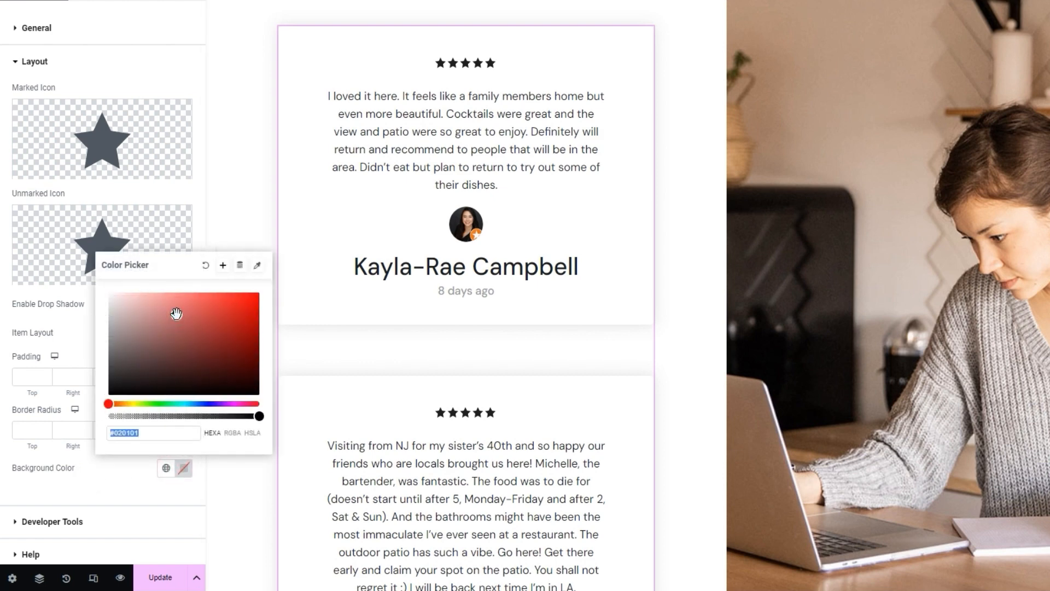
left_click(232, 311)
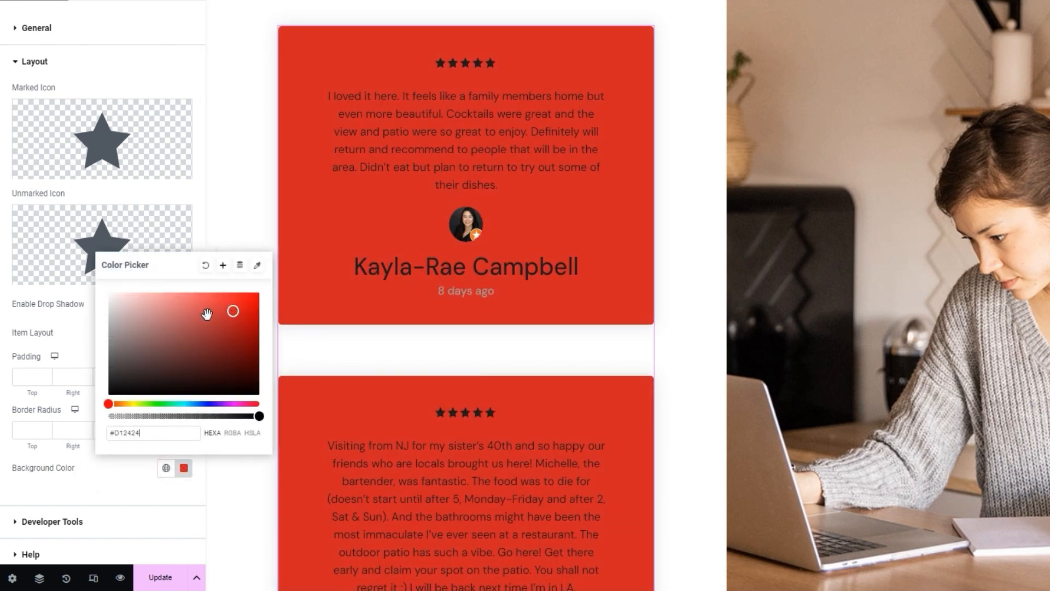
left_click(205, 264)
left_click(120, 481)
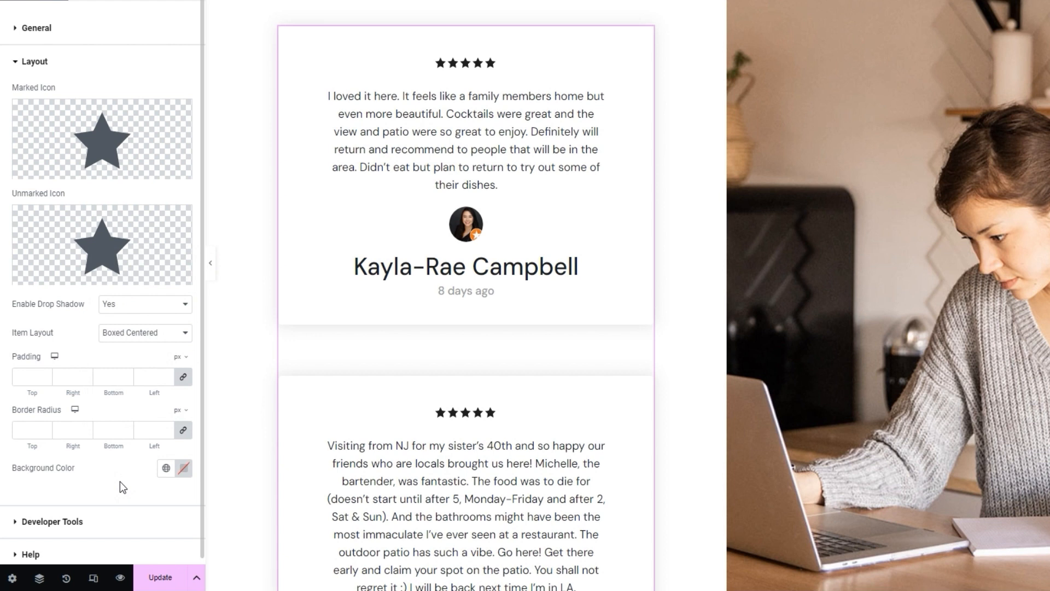
Step: Try the Boxed, Centered and Info Right item layouts, and set the item layout to Side With Image
left_click(148, 337)
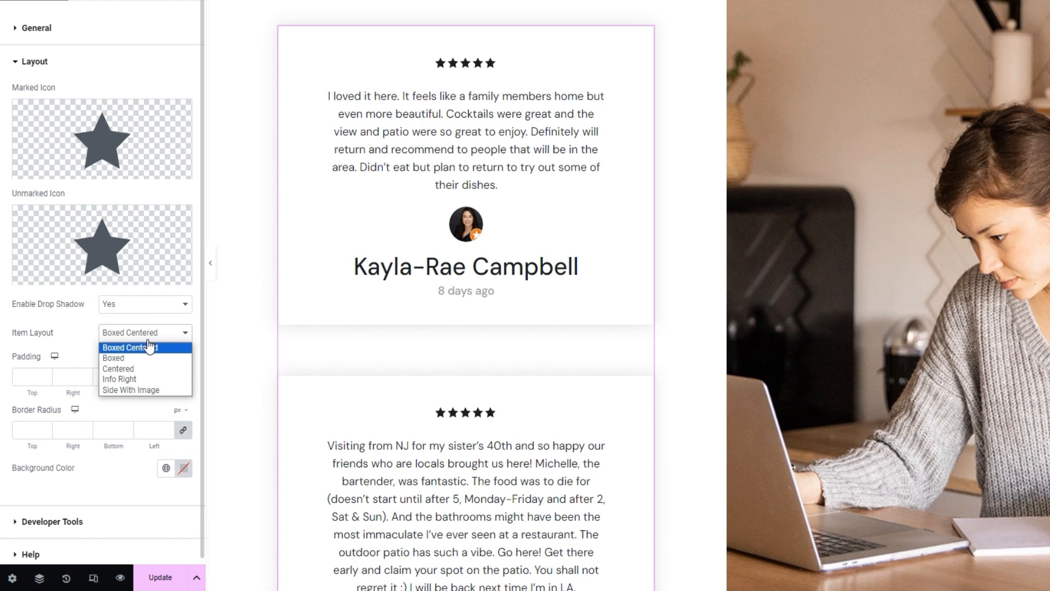
left_click(149, 358)
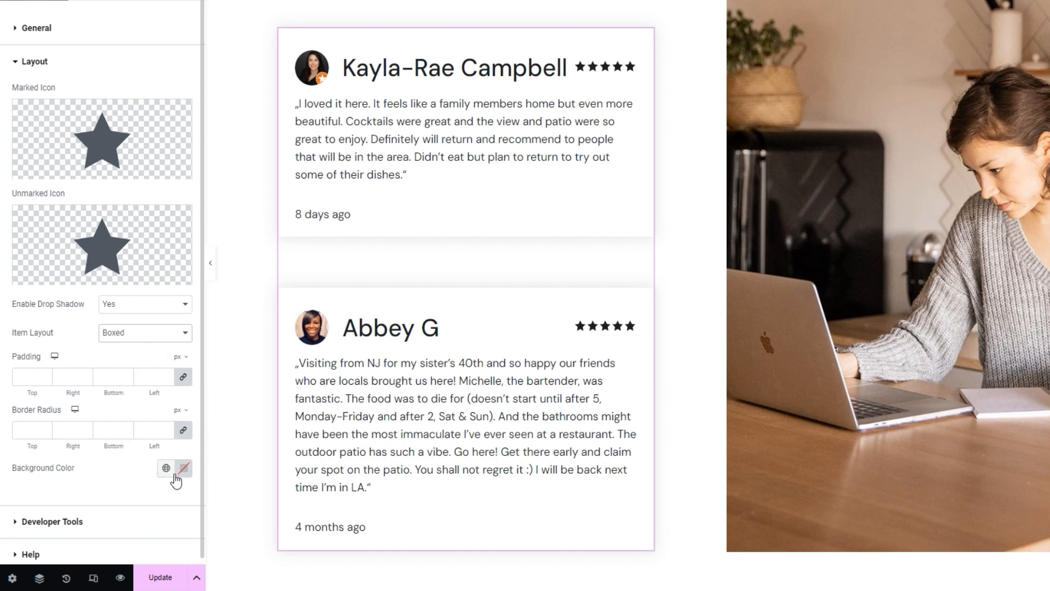
left_click(143, 332)
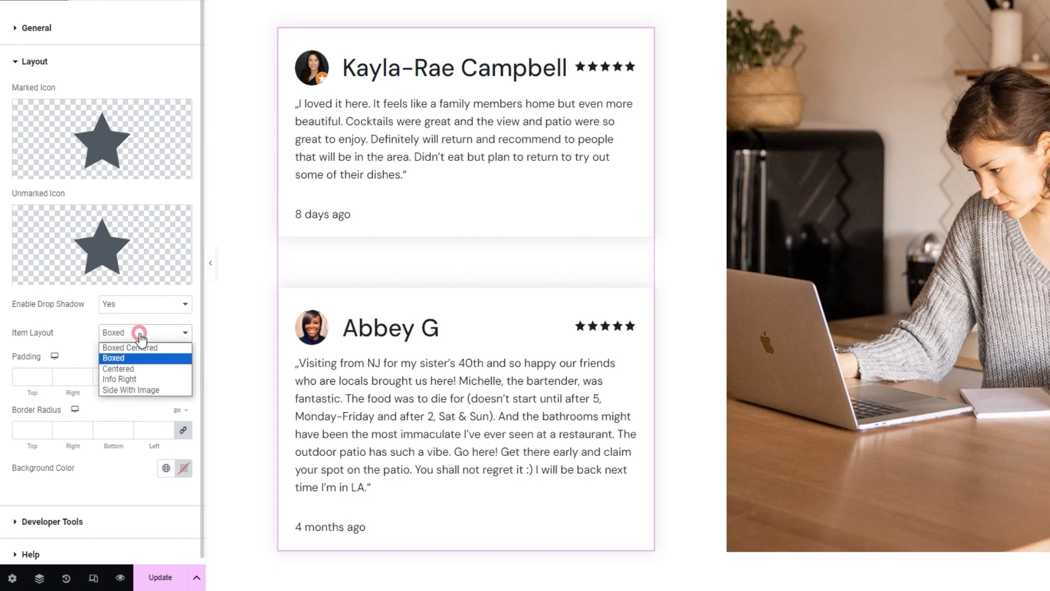
left_click(146, 369)
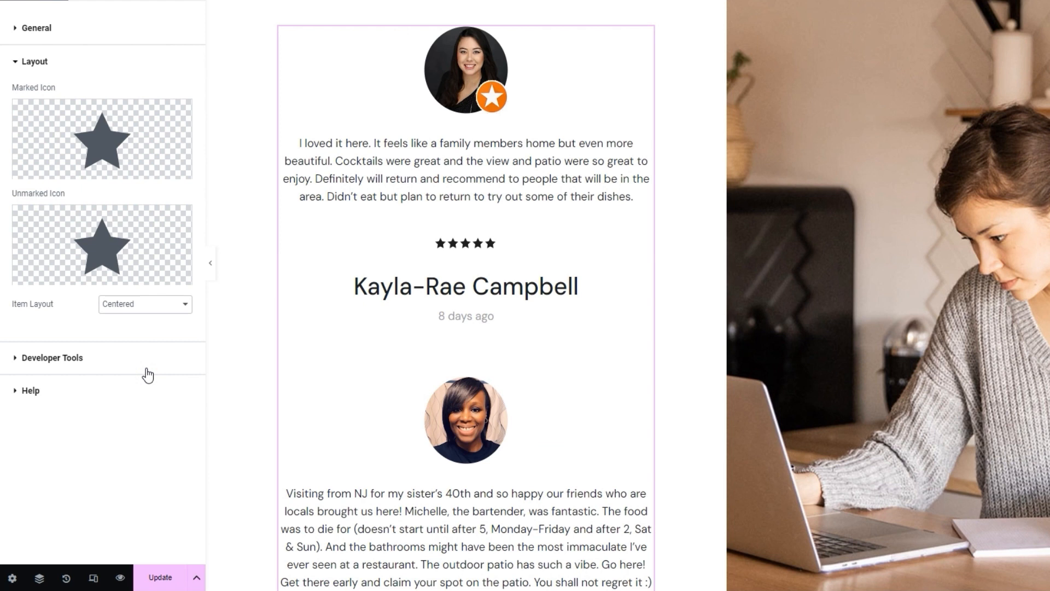
left_click(134, 304)
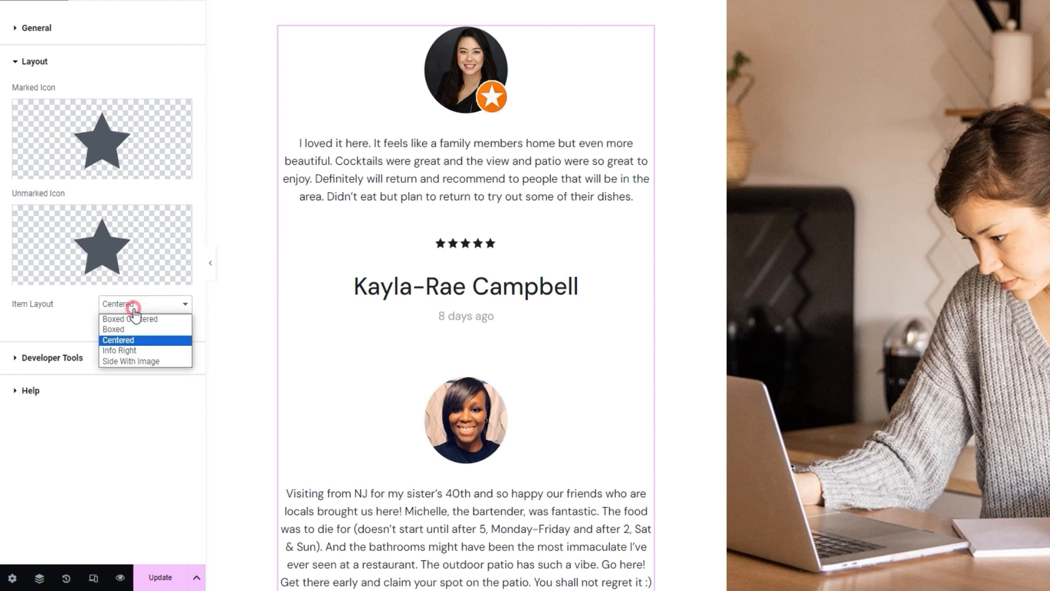
left_click(135, 350)
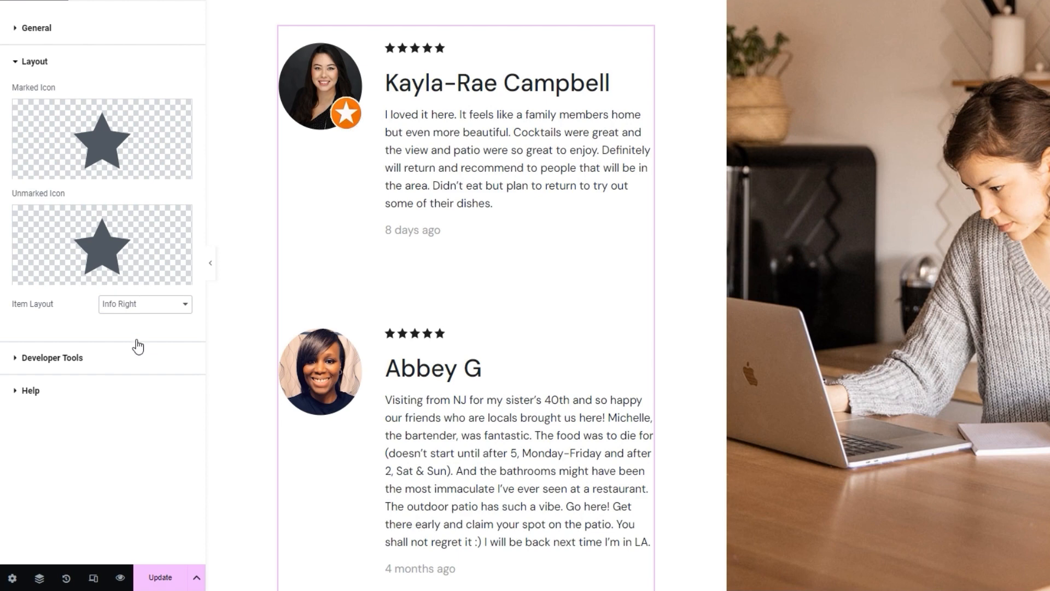
left_click(134, 304)
left_click(135, 359)
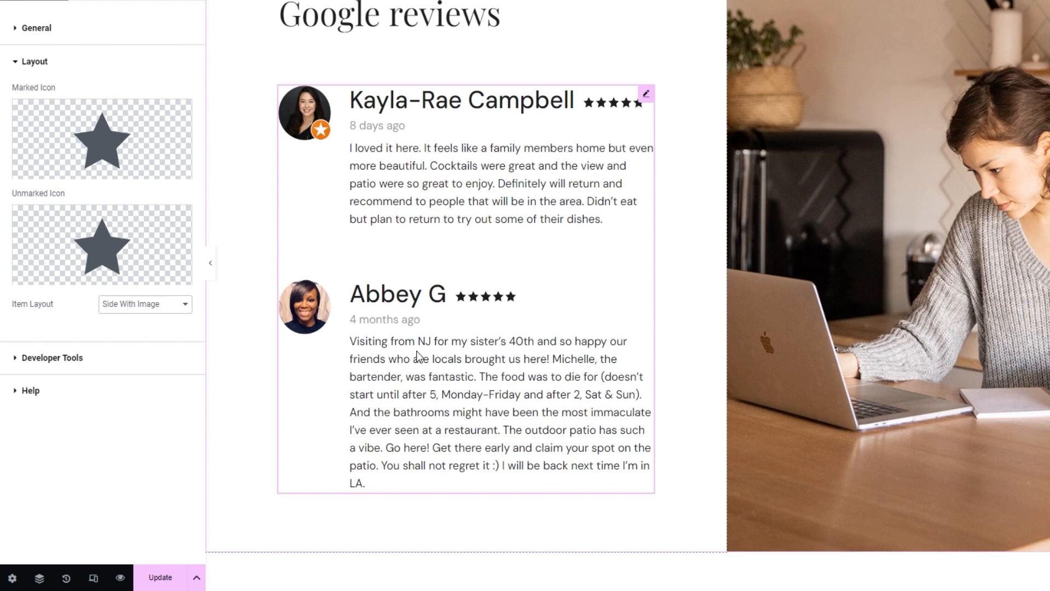
Step: Turn on the widget's shortcode snippet in the developer tools and set it back to No
left_click(142, 364)
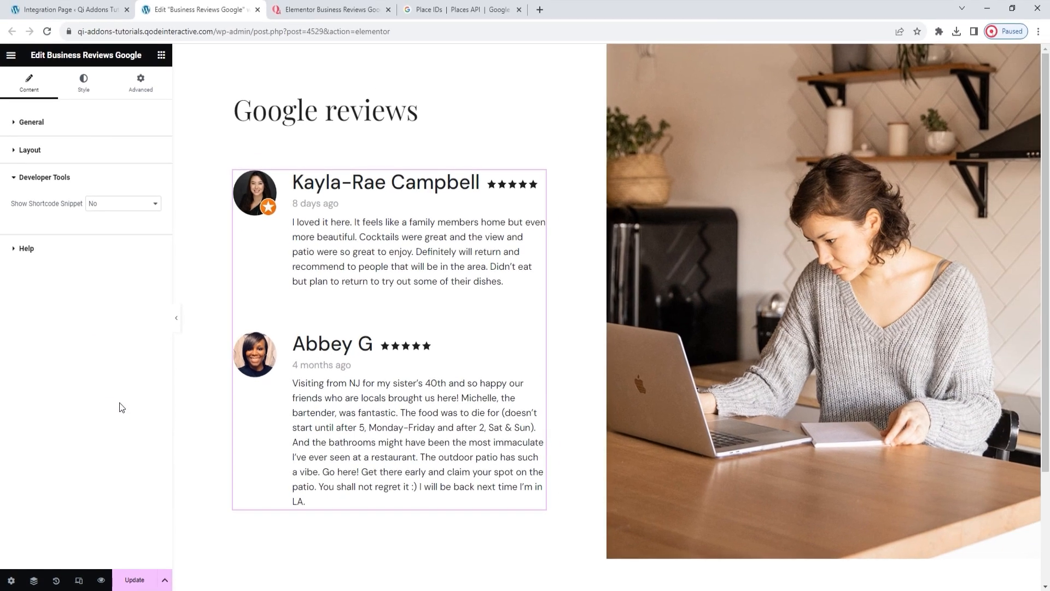
left_click(128, 203)
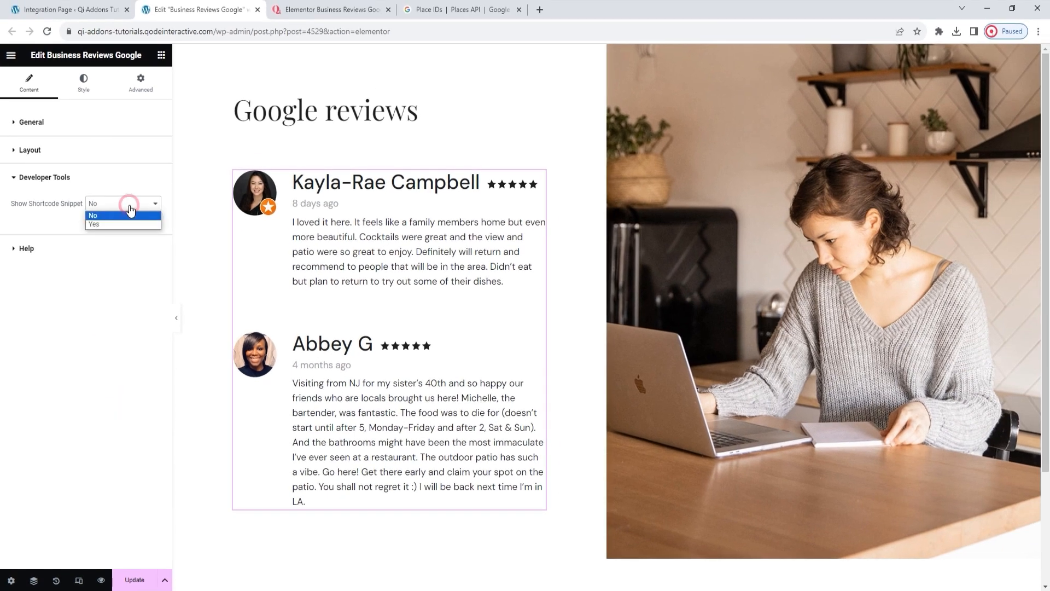
left_click(126, 220)
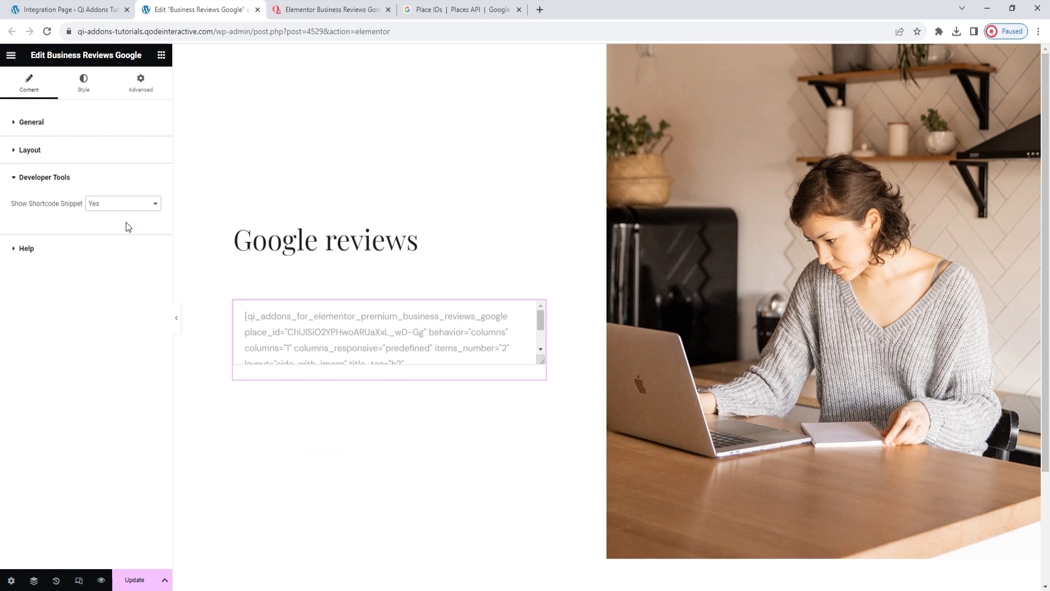
left_click(122, 201)
left_click(122, 212)
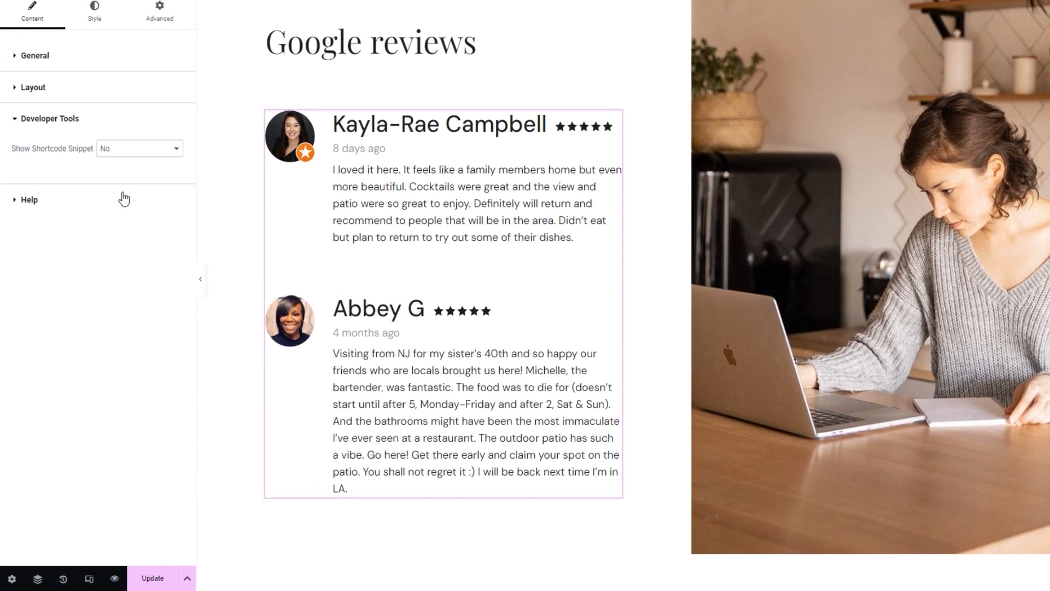
Step: View the widget's help links and its style settings
left_click(109, 248)
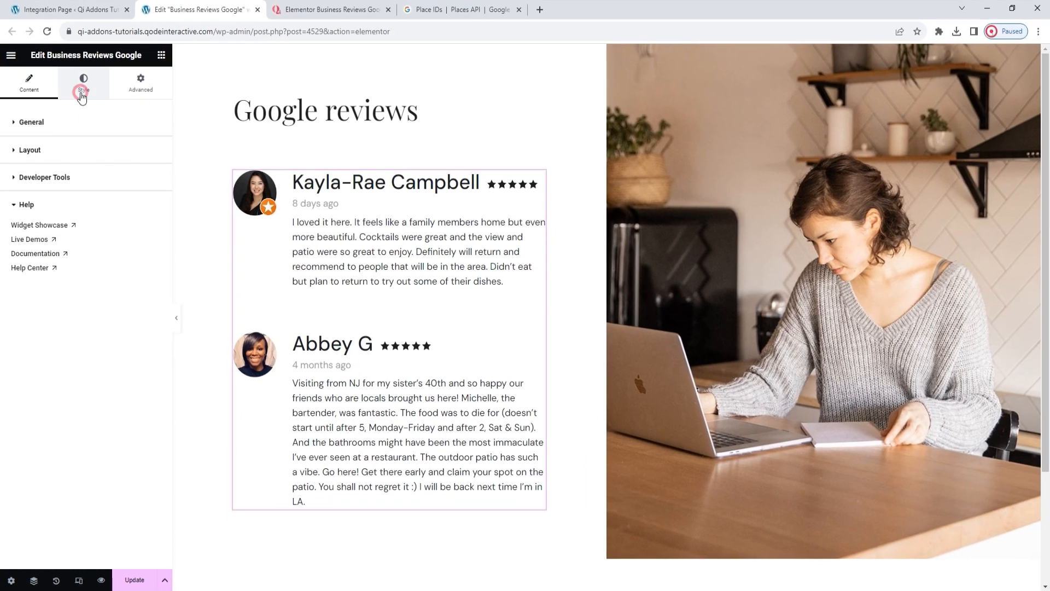
left_click(97, 0)
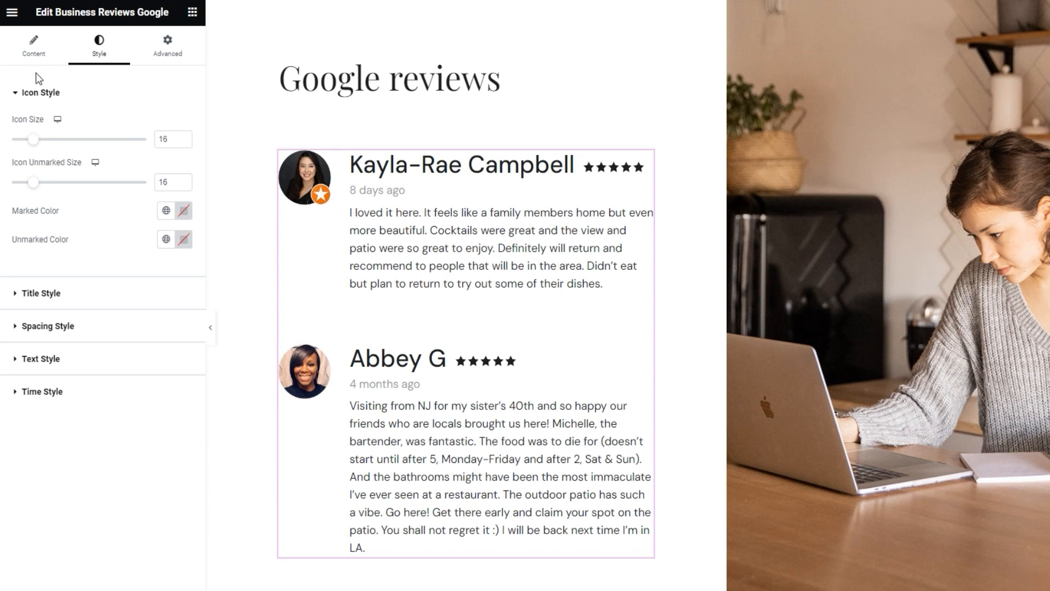
Step: Set the number of reviews to 3 in the widget's general settings and check the extended list on the page
left_click(32, 51)
double_click(113, 366)
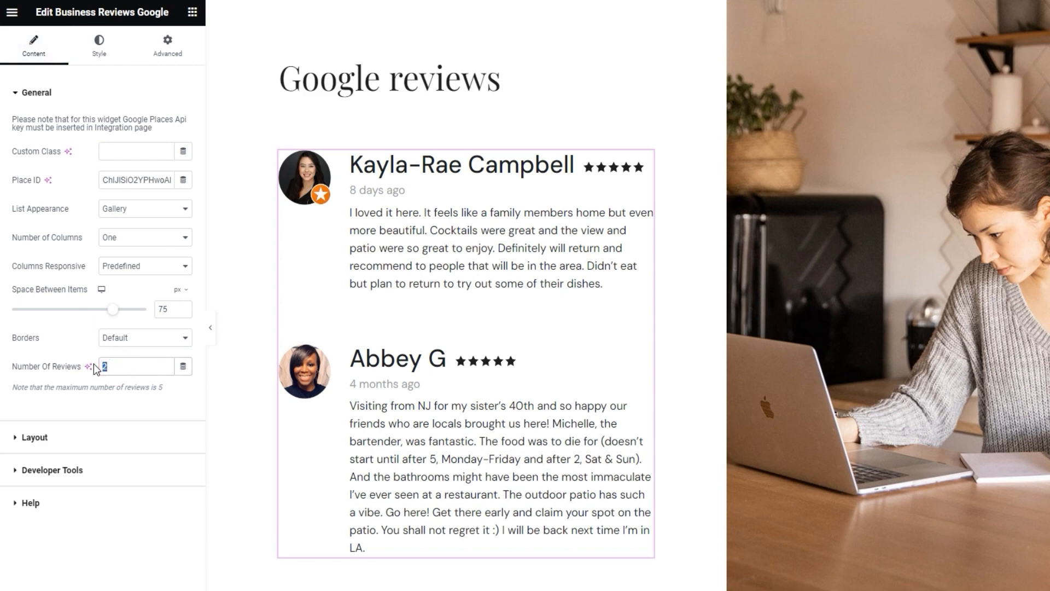
type("3")
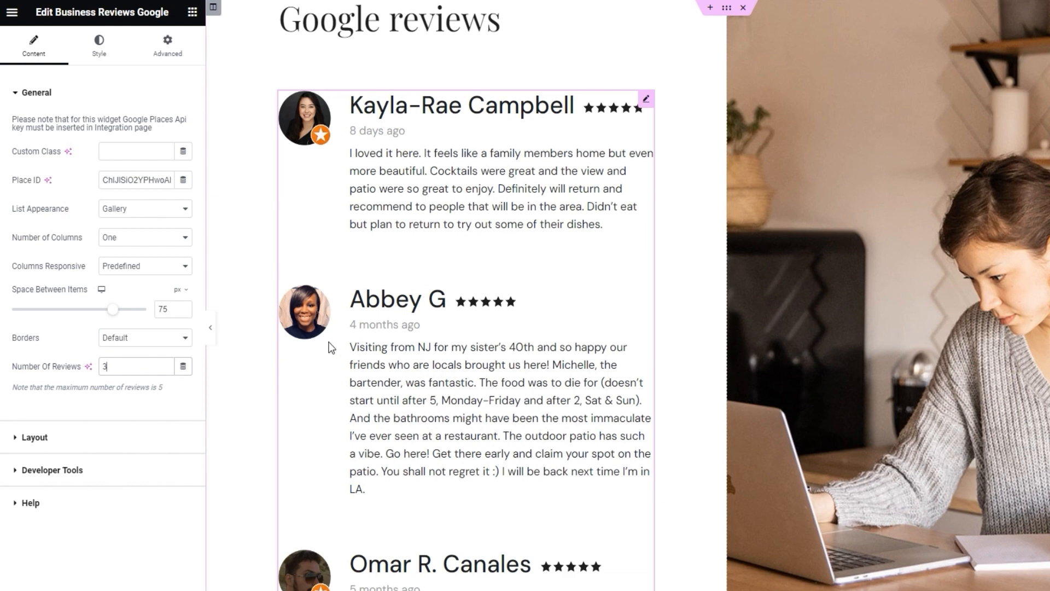
scroll(559, 382, "down", 4)
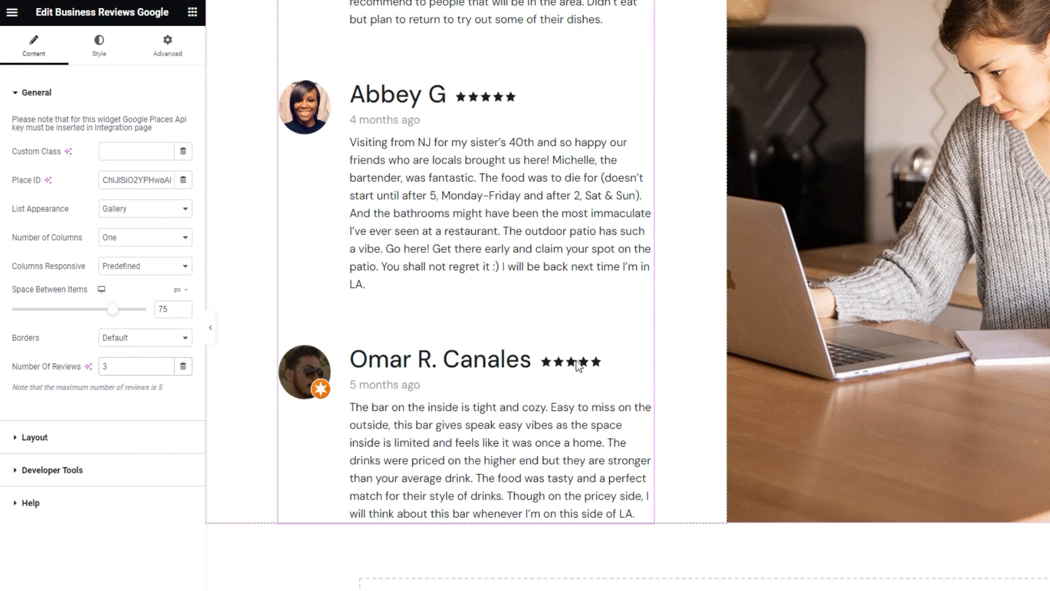
Step: Set the size of the marked rating icons to 20 in the icon style settings
left_click(108, 57)
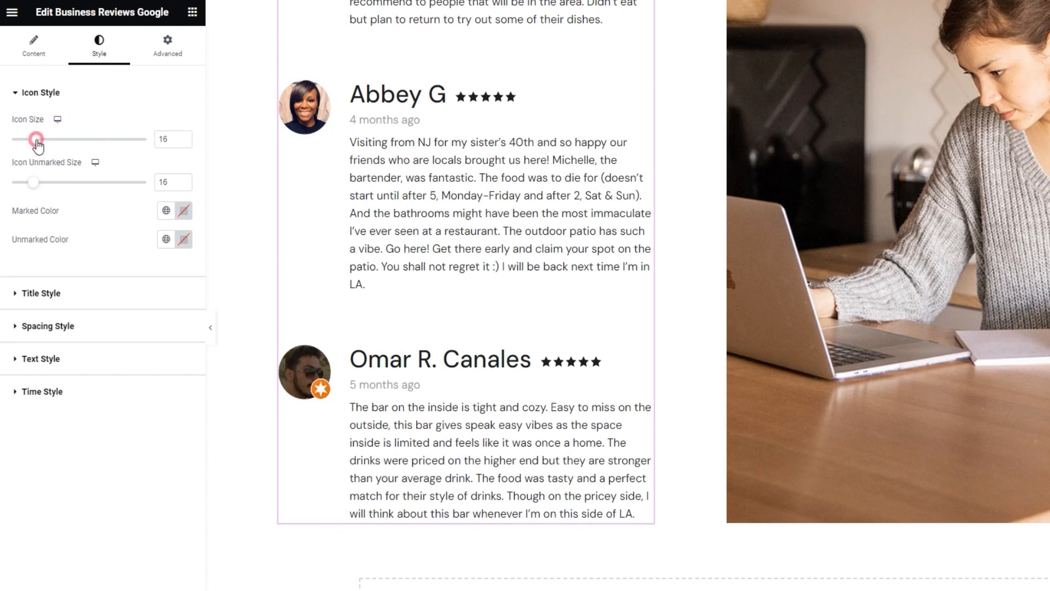
left_click_drag(35, 140, 48, 141)
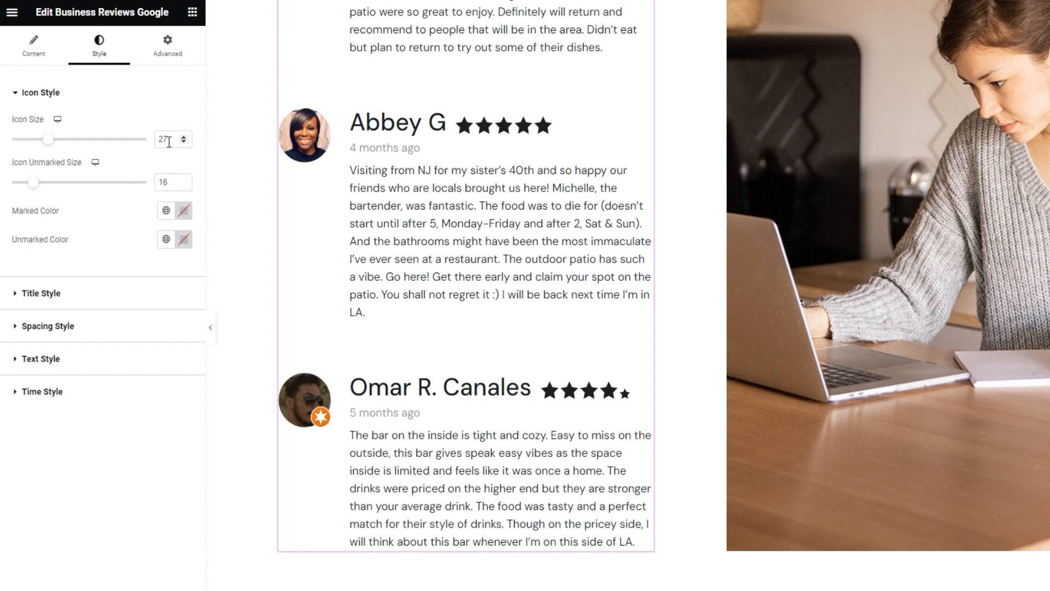
left_click_drag(169, 141, 154, 142)
type("20")
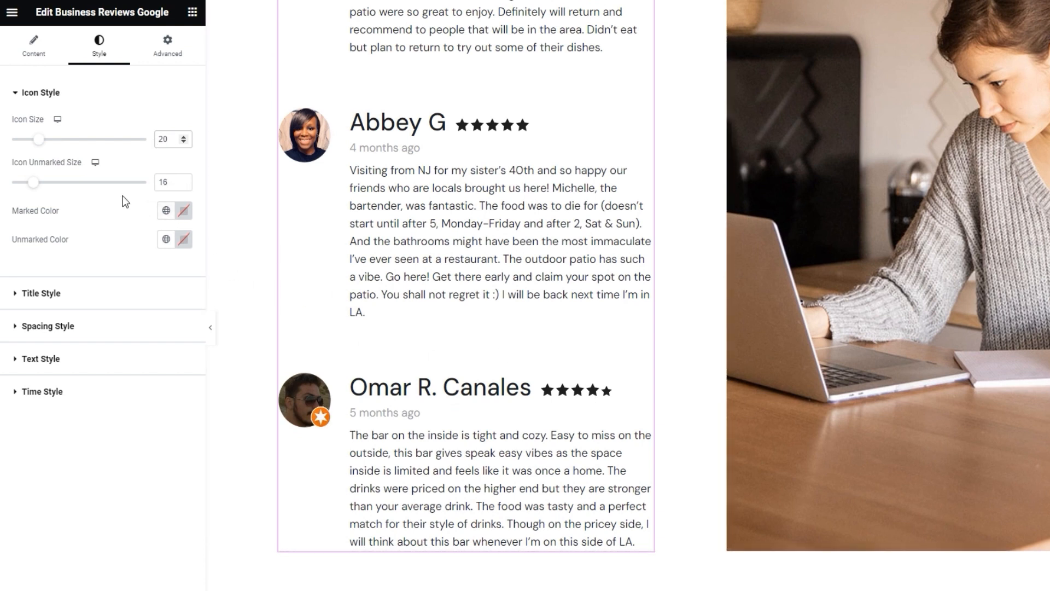
Step: Set the size of the unmarked rating icons to 14 in the icon style settings
double_click(164, 182)
key("Down")
key("Down")
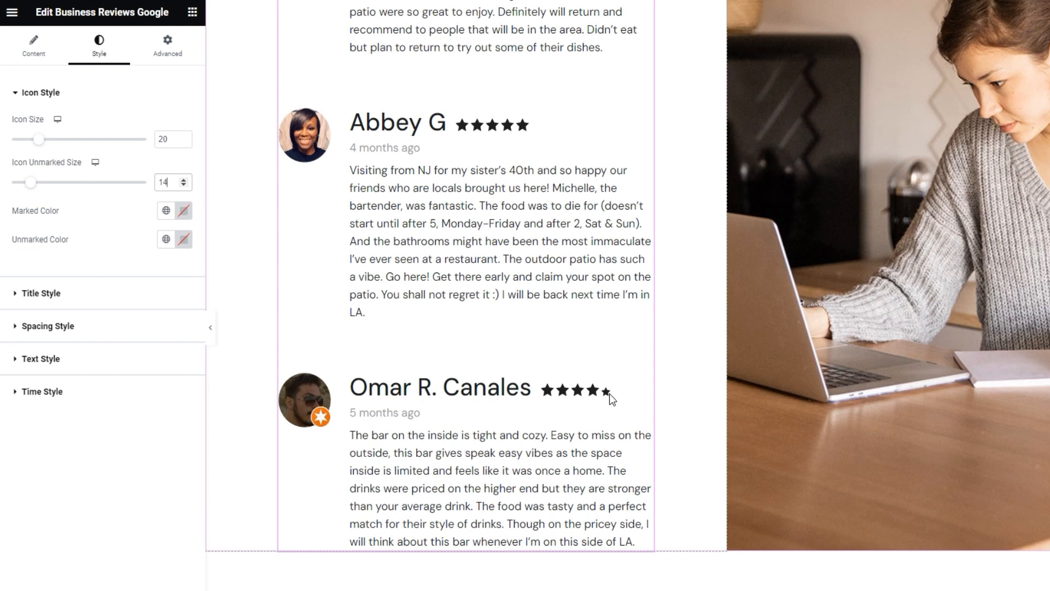
Step: Try red (#C74646) as the marked icon color, and set it to black (#000000)
left_click(184, 211)
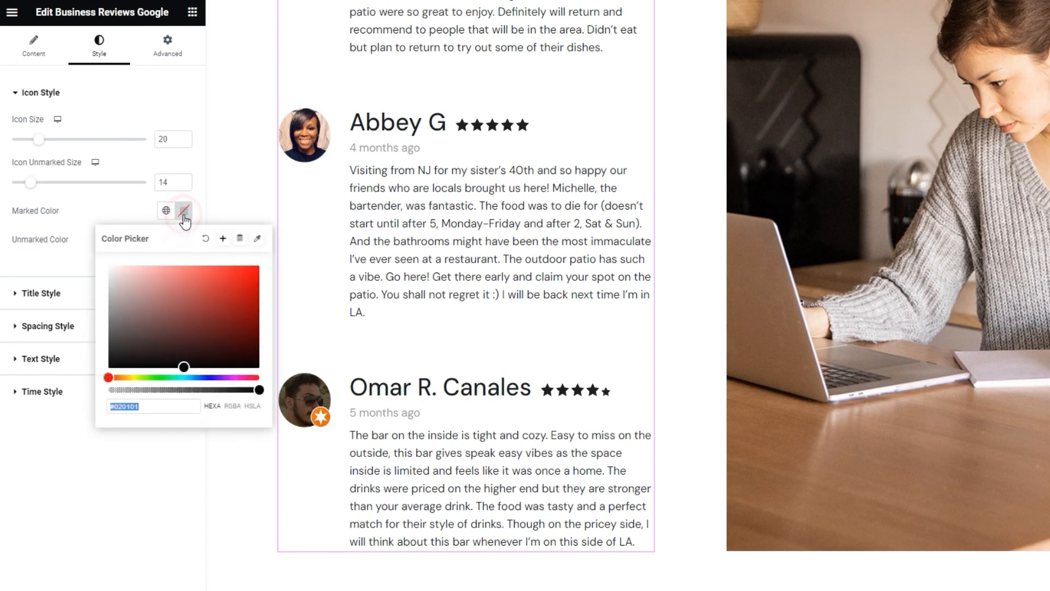
left_click_drag(218, 295, 207, 286)
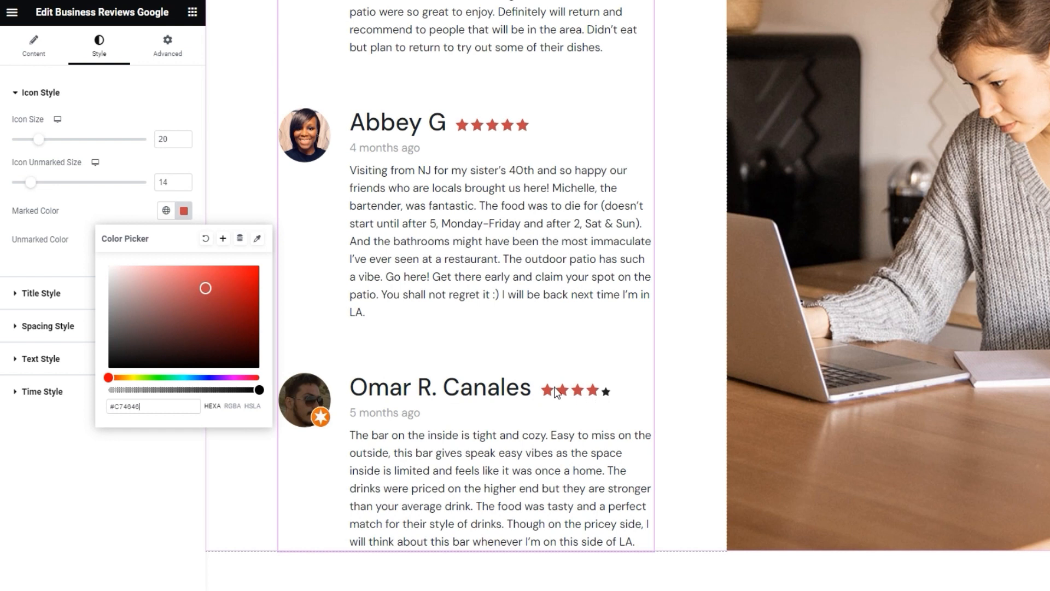
left_click_drag(172, 333, 97, 376)
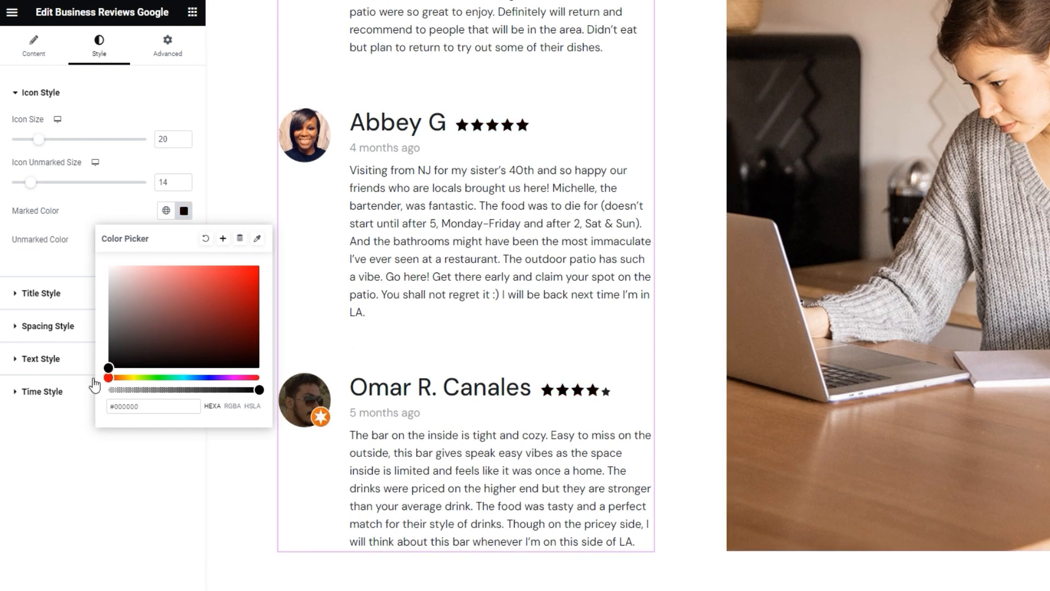
left_click(184, 210)
Step: Try red (#B43A3A) as the unmarked icon color, and set it to the semi-transparent grey-green #AABBAABA
left_click(183, 239)
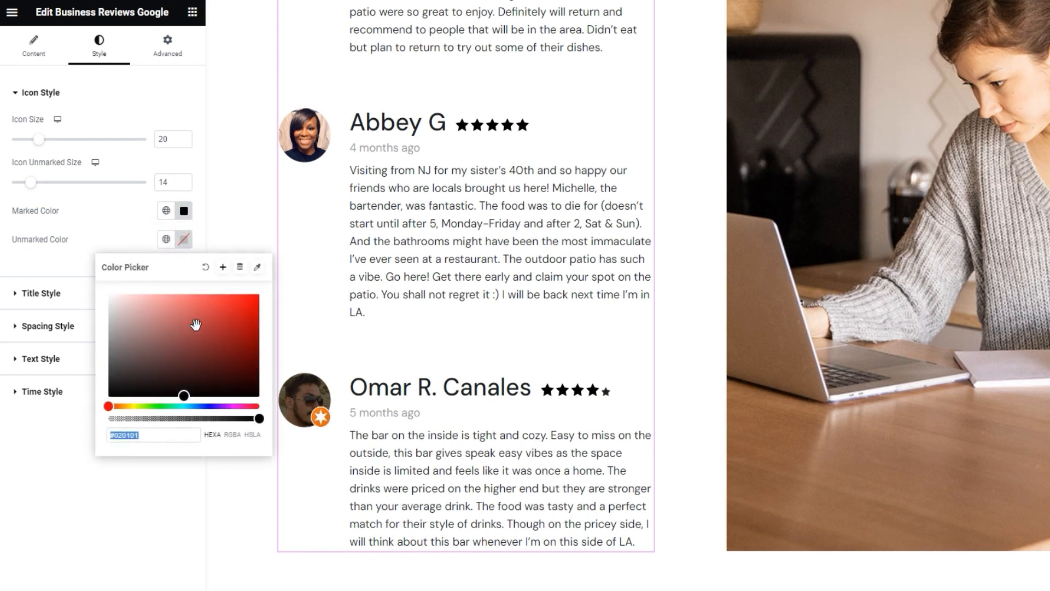
left_click_drag(196, 325, 210, 324)
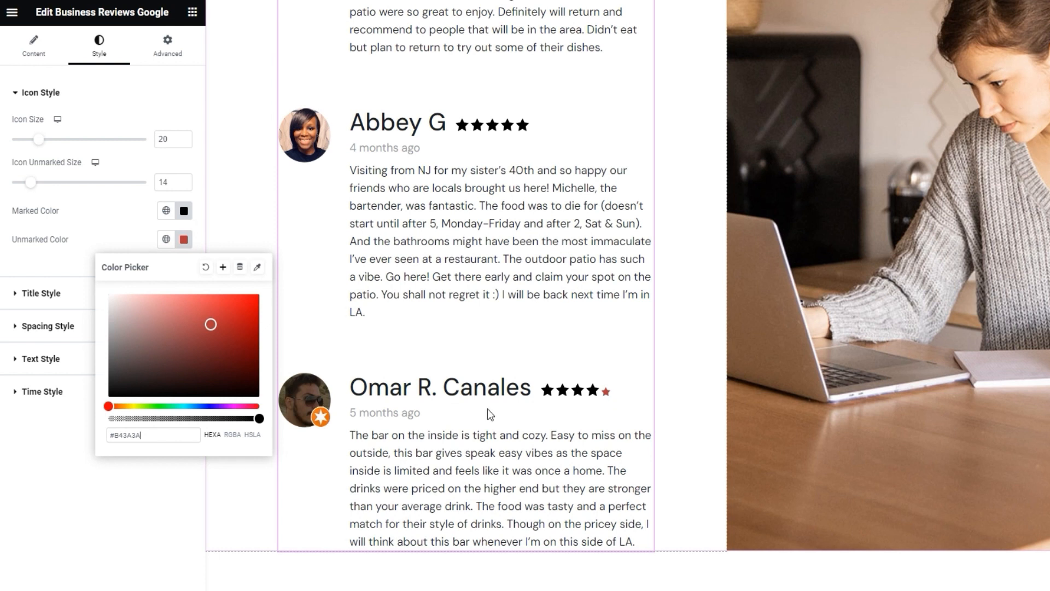
double_click(155, 434)
type("ababa")
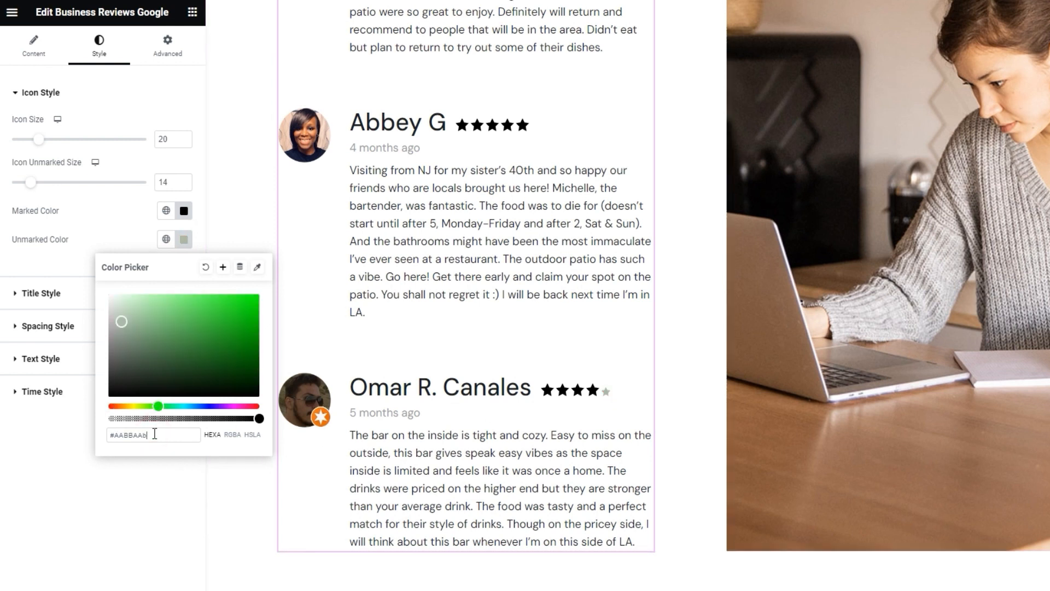
type("b")
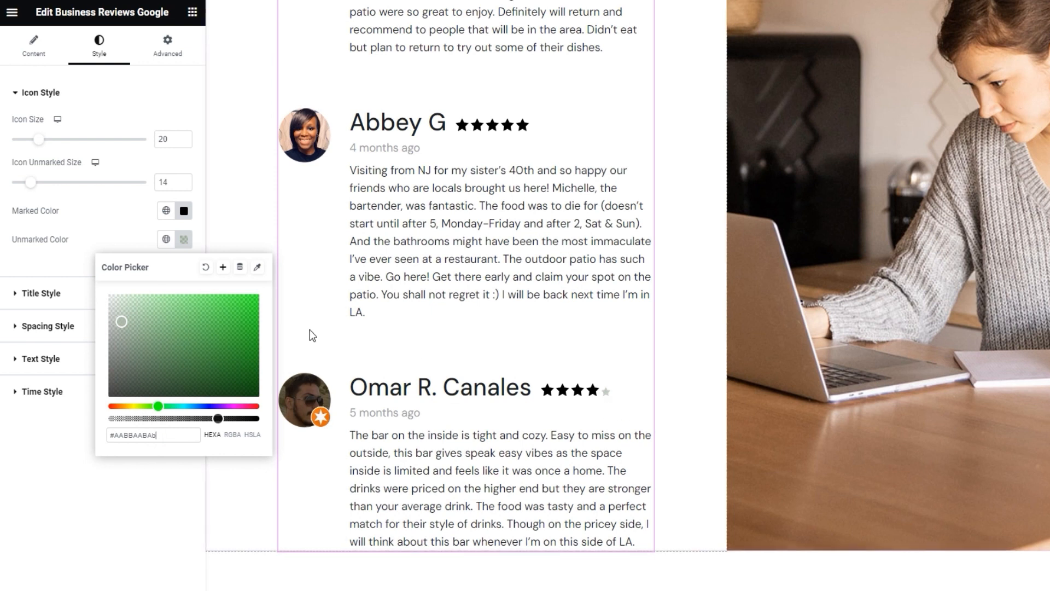
left_click(123, 242)
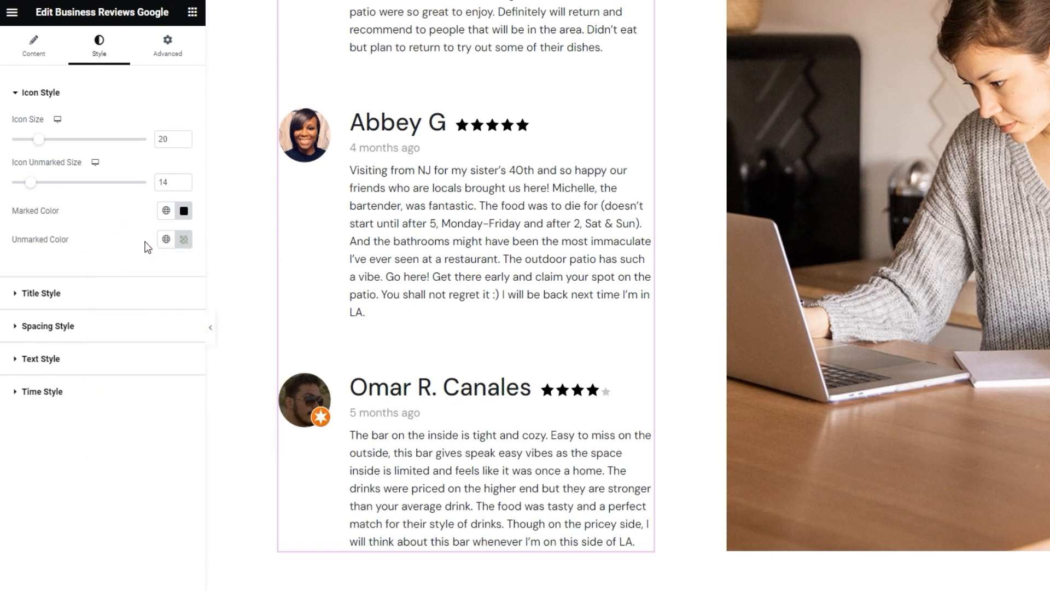
Step: Set the number of reviews to 2 in the widget's general settings and check the list on the page
left_click(33, 61)
double_click(142, 367)
type("2")
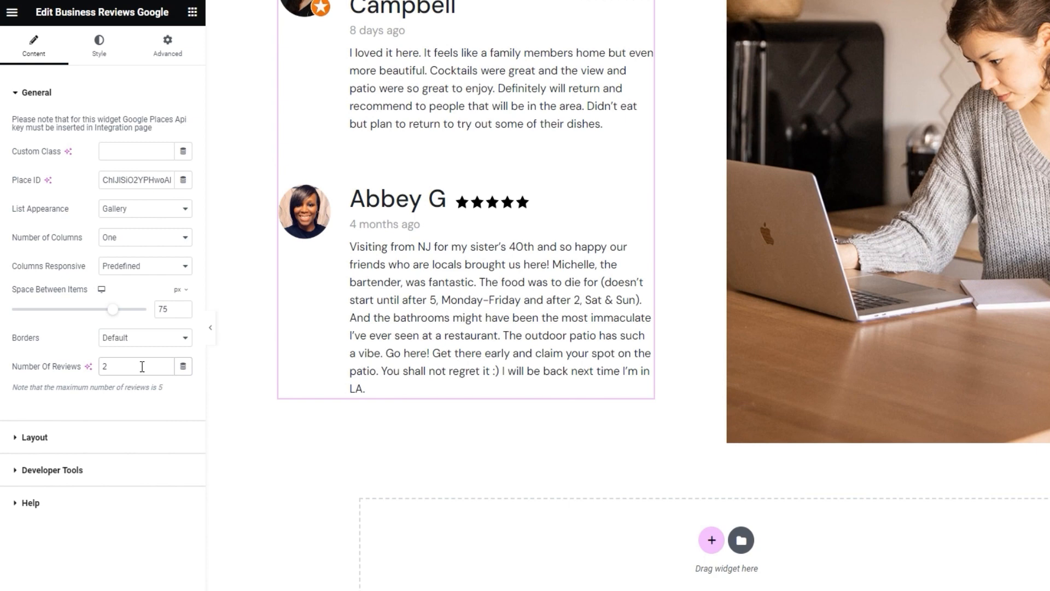
scroll(403, 313, "up", 3)
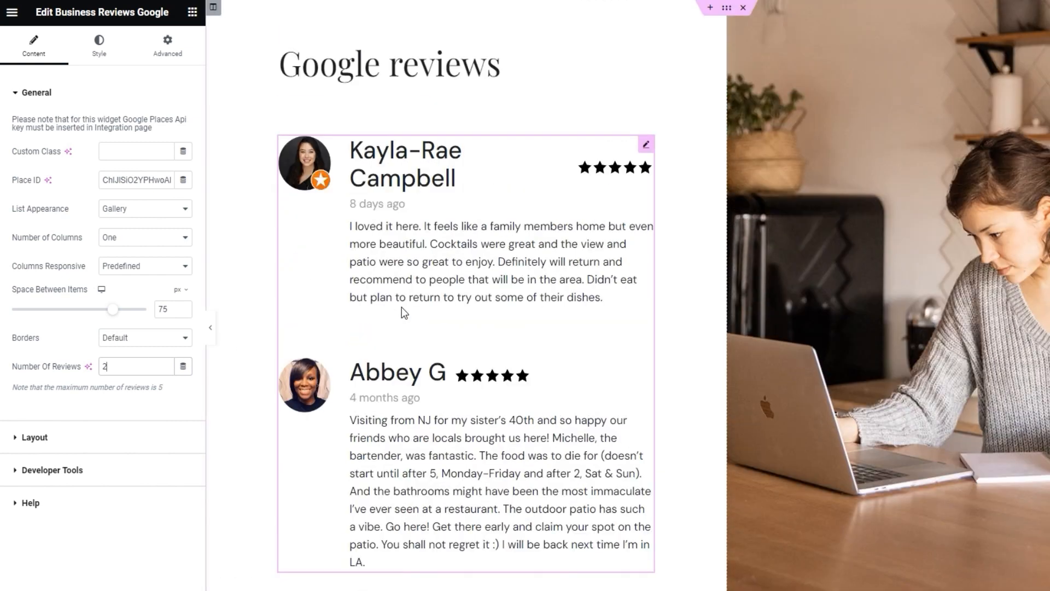
Step: Set the title tag of the reviewer names to H4 in the title style settings
left_click(111, 60)
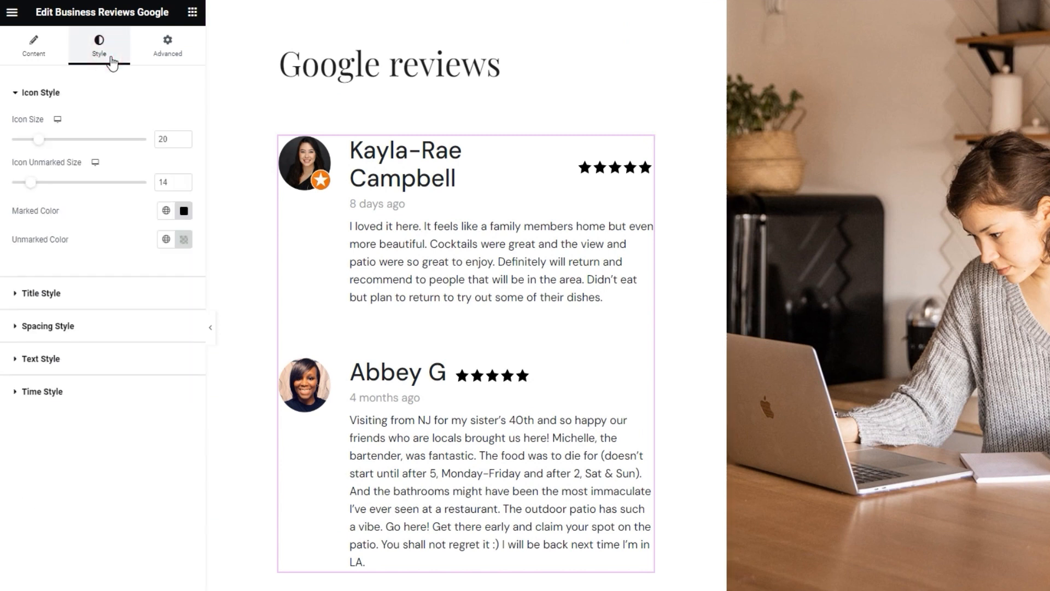
left_click(100, 294)
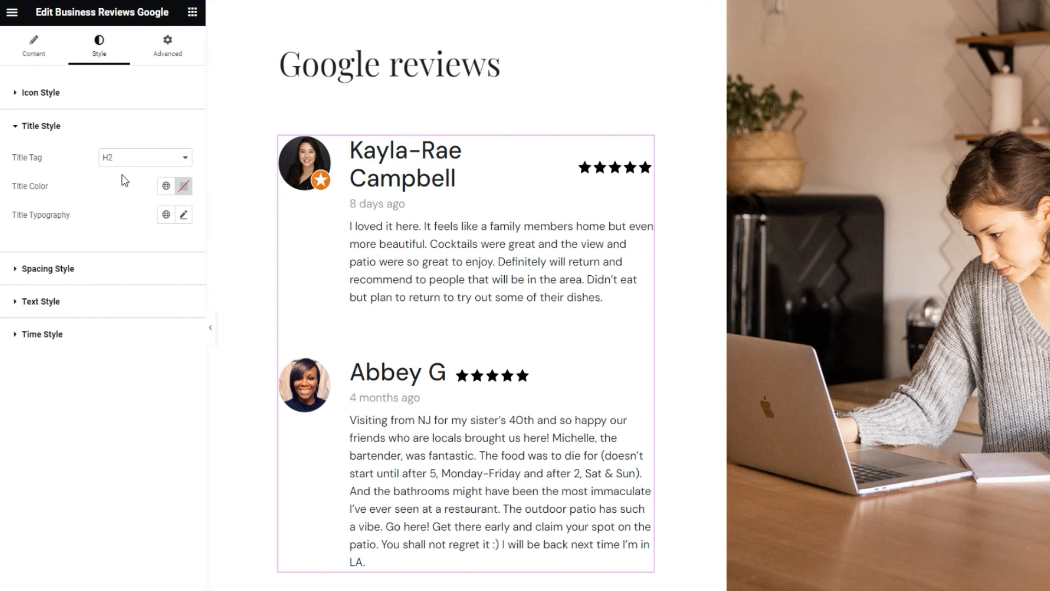
left_click(135, 160)
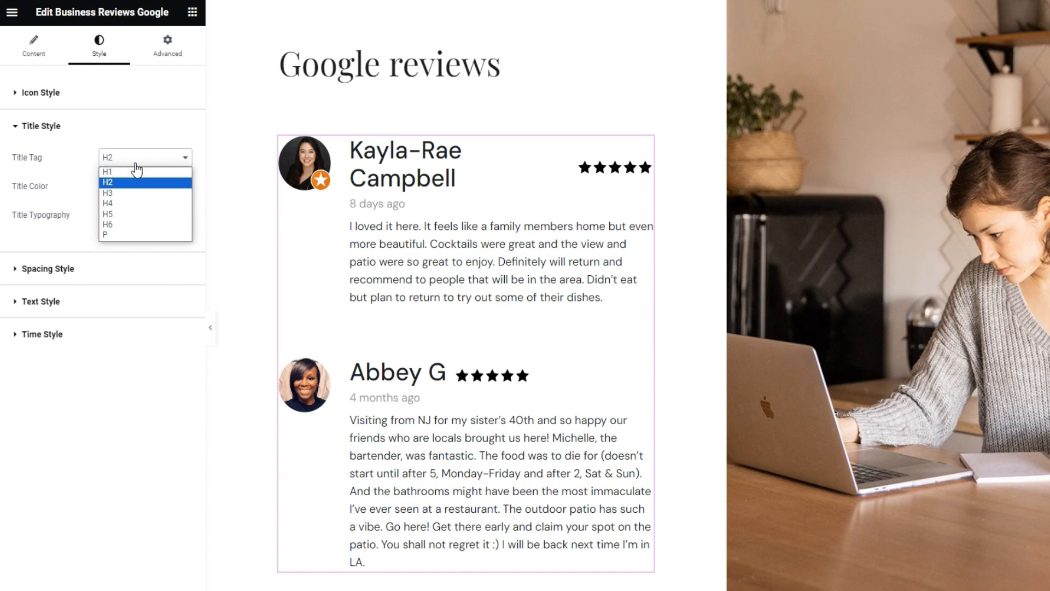
left_click(133, 203)
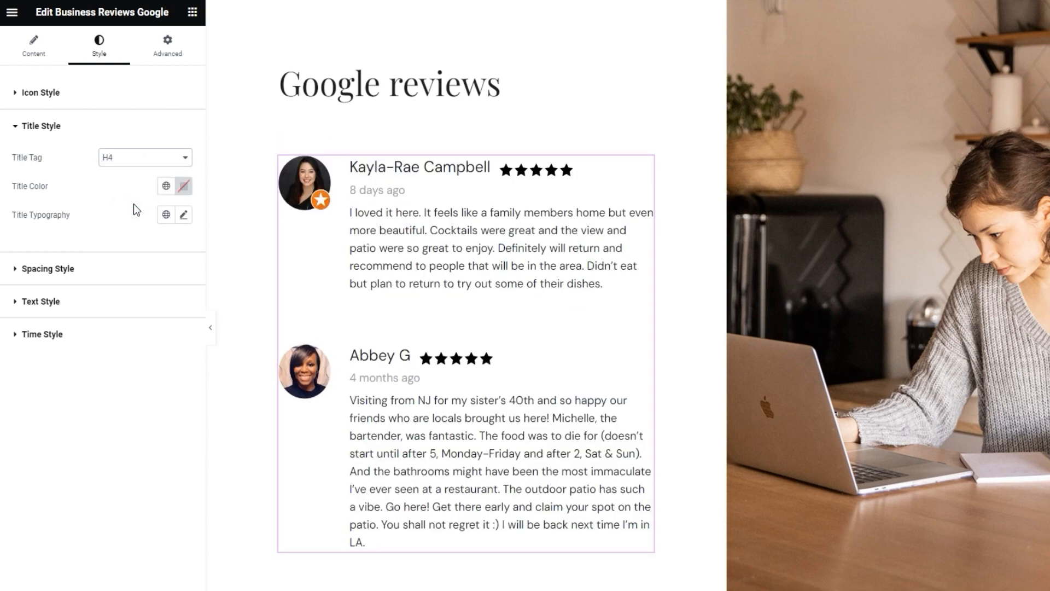
Step: Try a light pink title color (#E29B9B) and reset it to the default
left_click(183, 186)
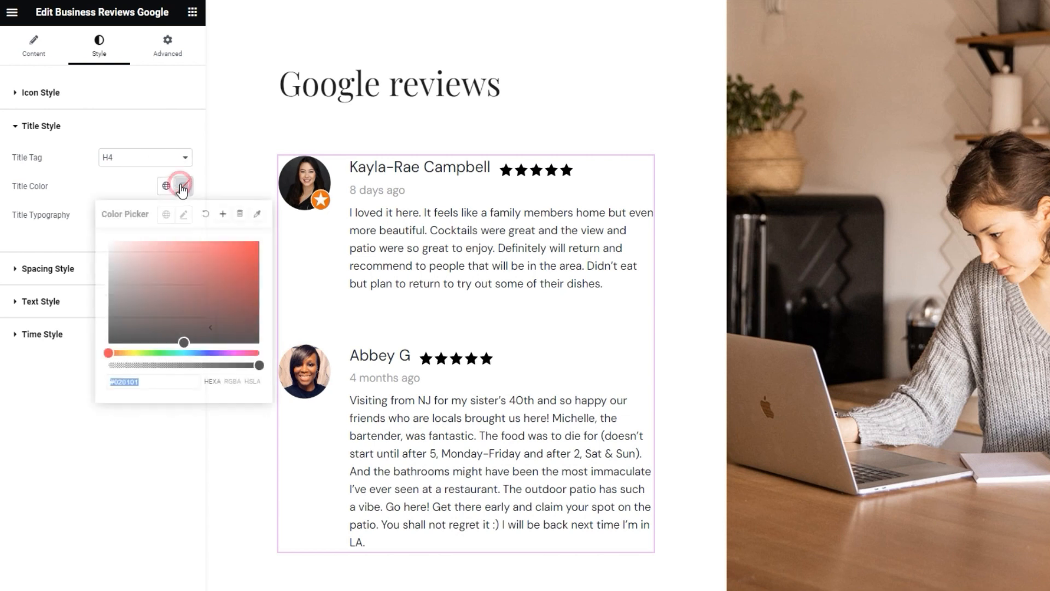
left_click(156, 253)
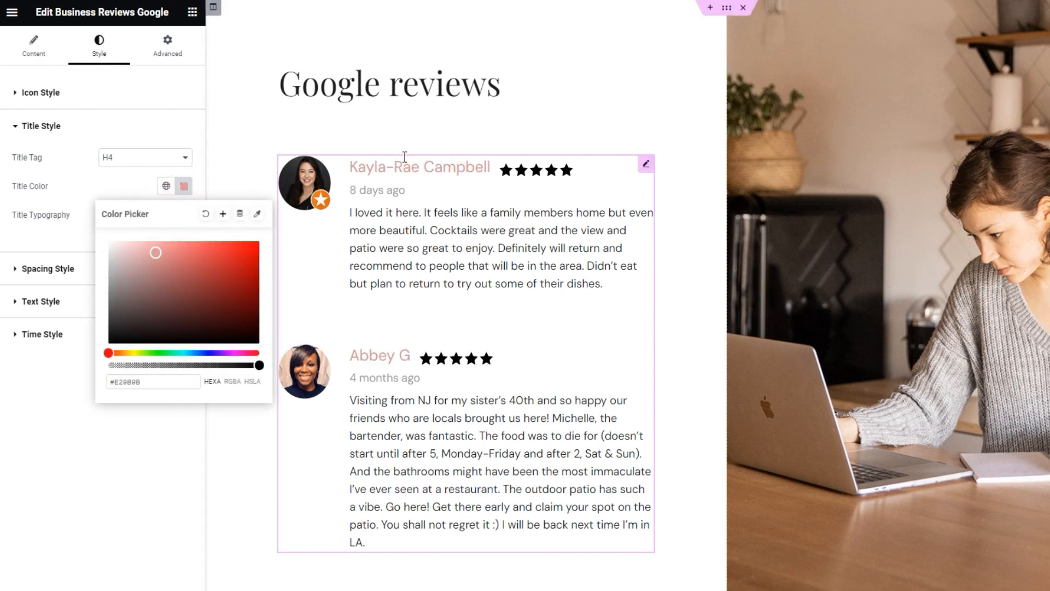
left_click(206, 213)
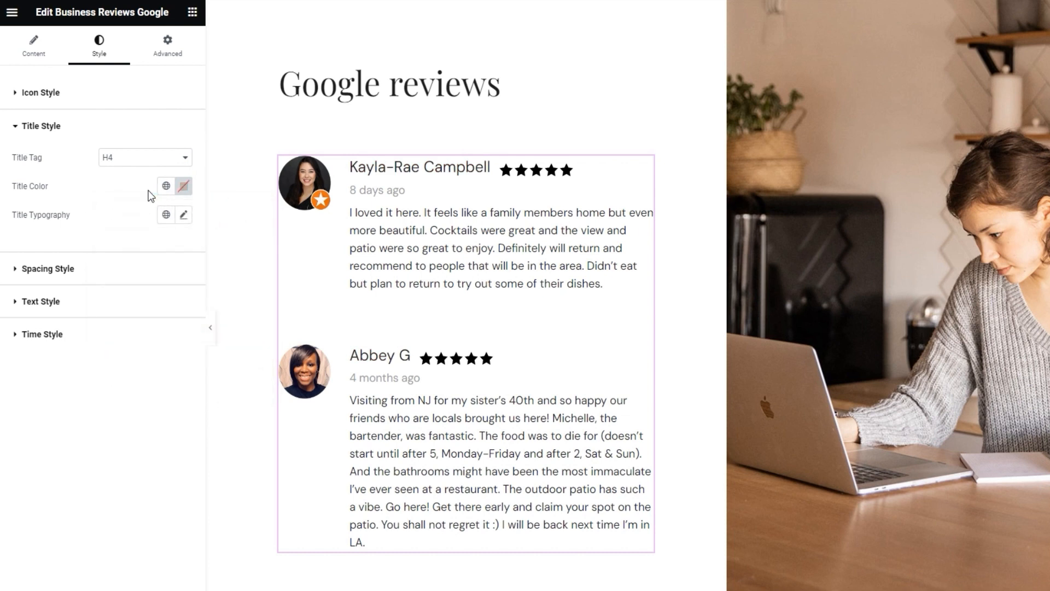
Step: Set the title typography to the Playfair Display font family at a size of 30 px
left_click(185, 216)
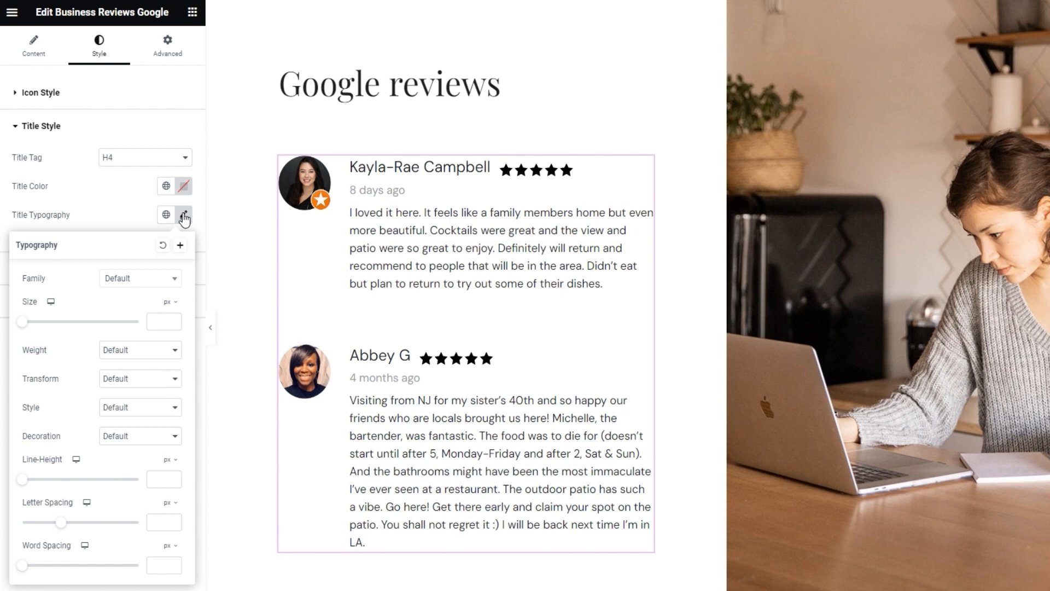
left_click(152, 278)
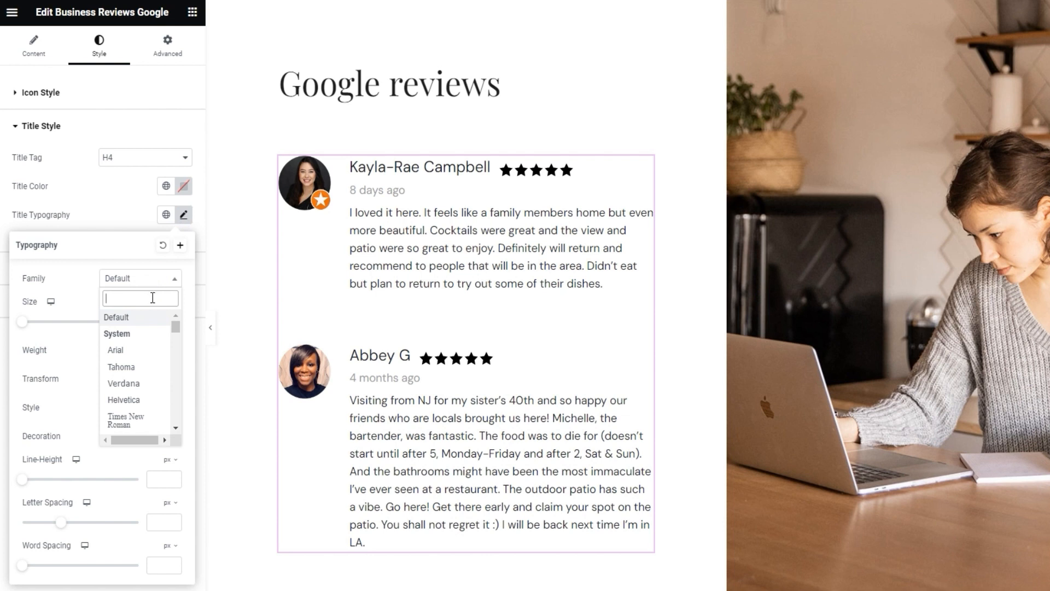
type("playf")
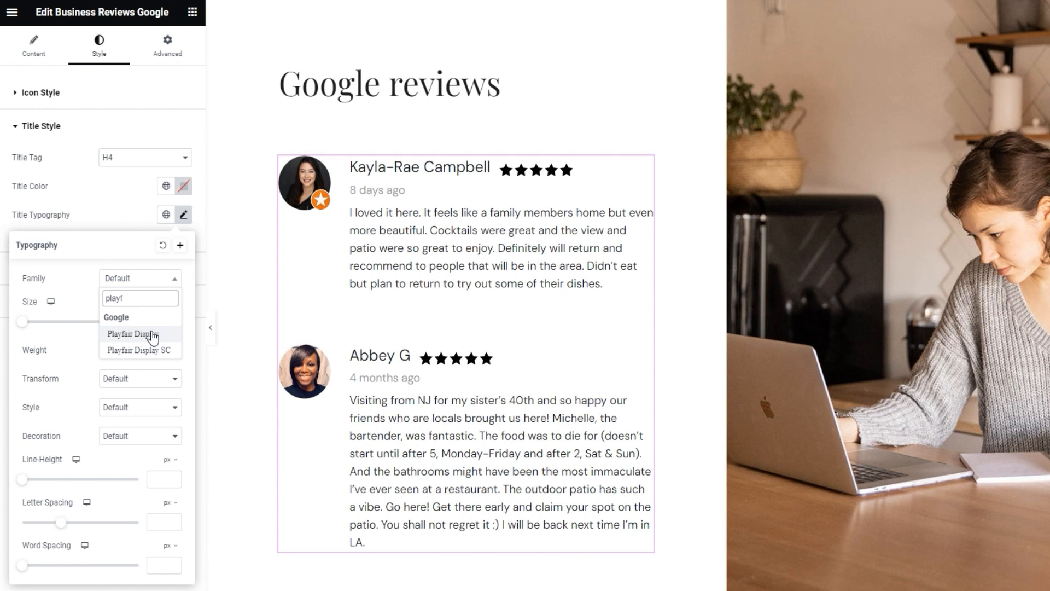
left_click(150, 333)
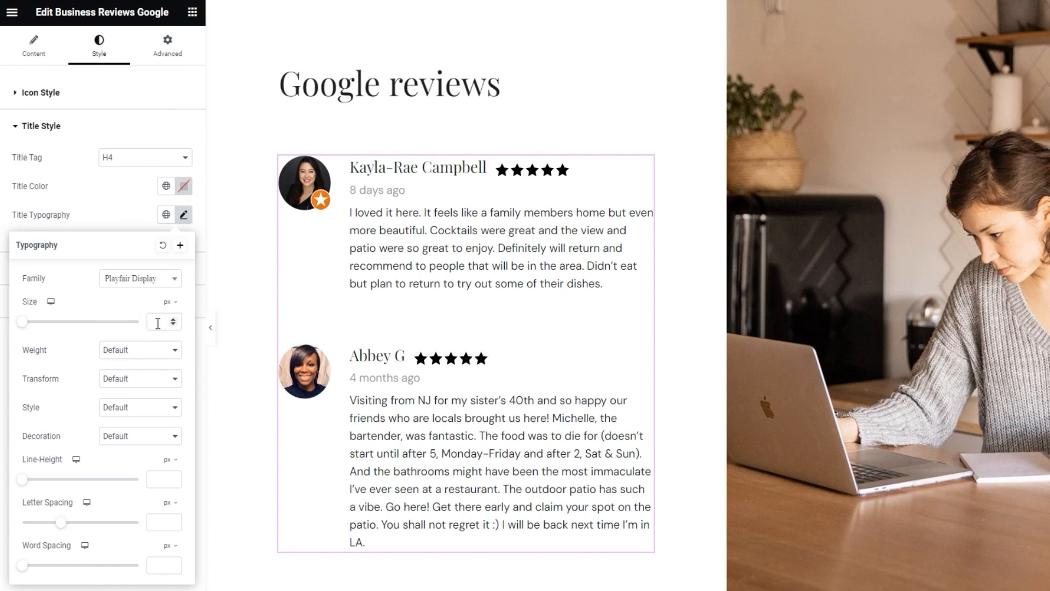
left_click(157, 323)
type("30")
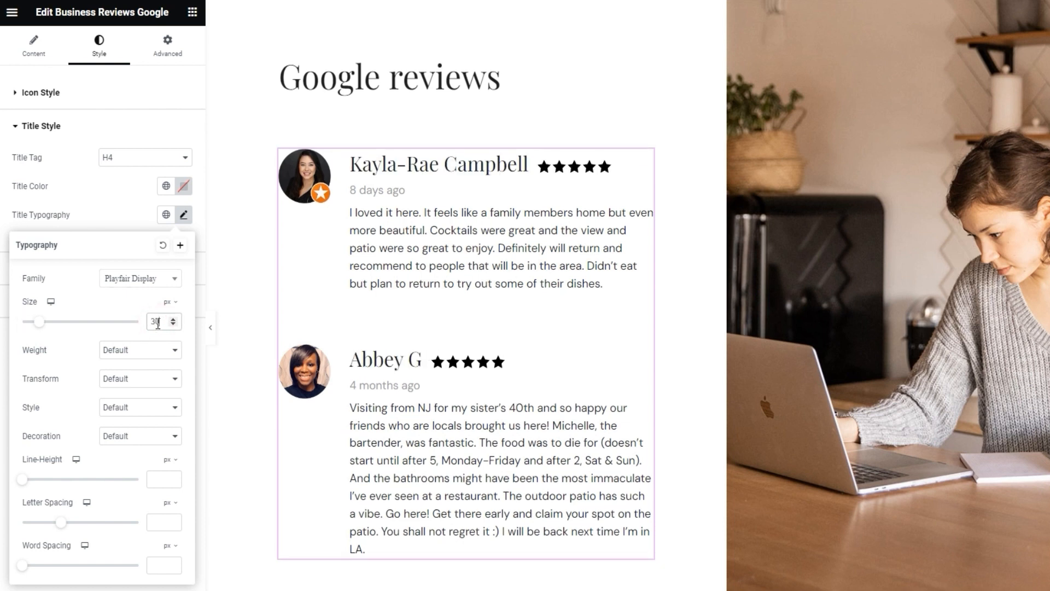
Step: Examine the weight, transform, style and decoration options of the title typography, leaving each at Default
left_click(161, 352)
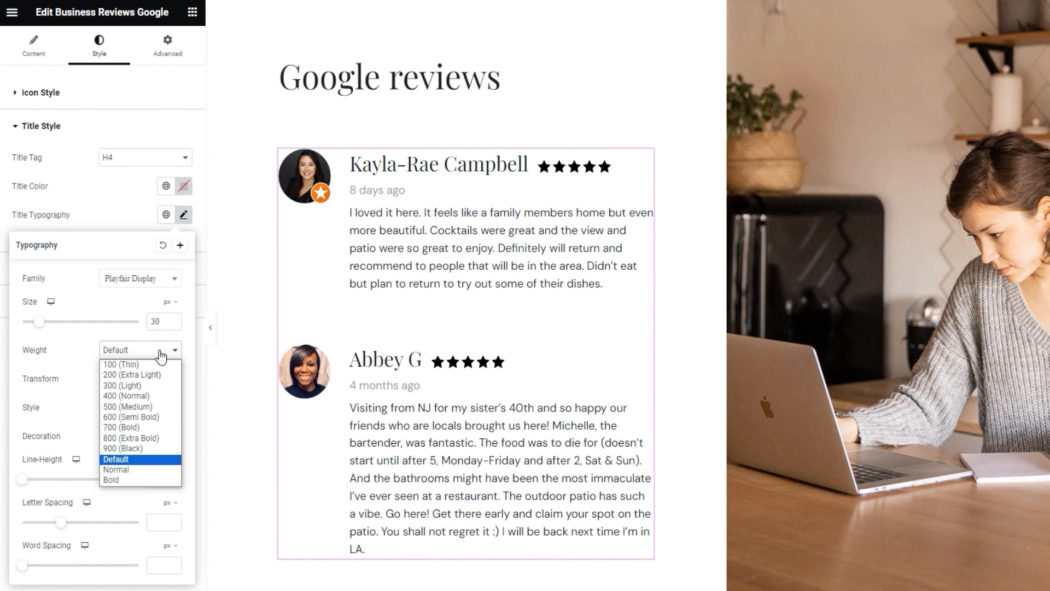
left_click(159, 351)
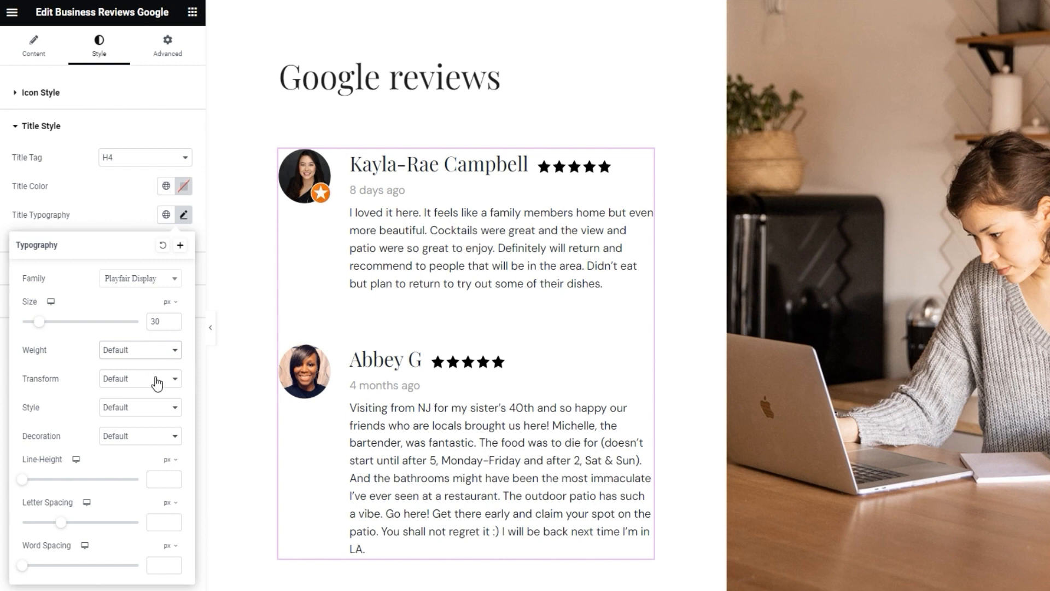
left_click(157, 383)
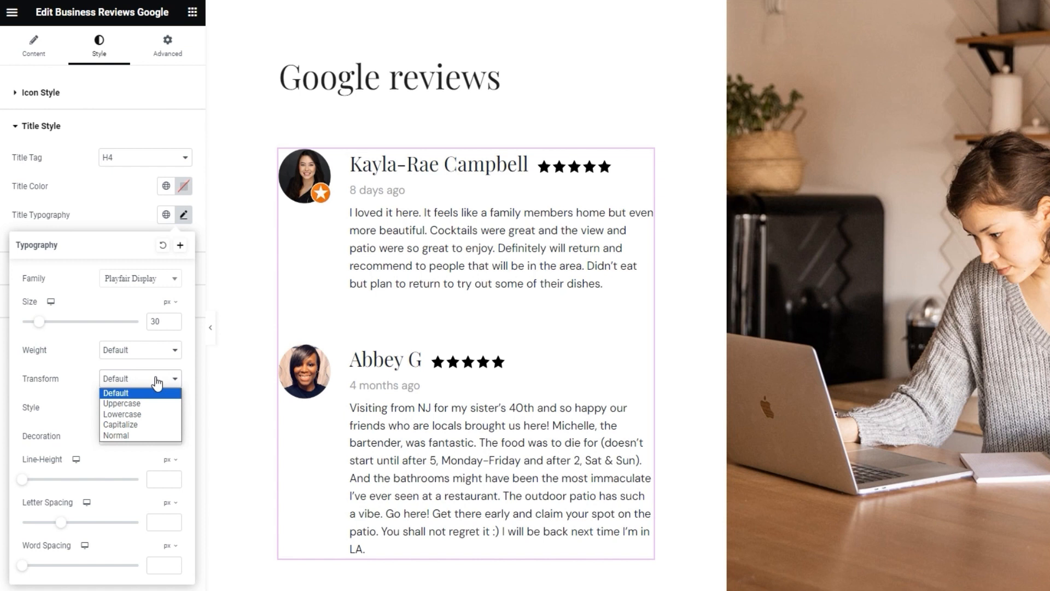
left_click(157, 380)
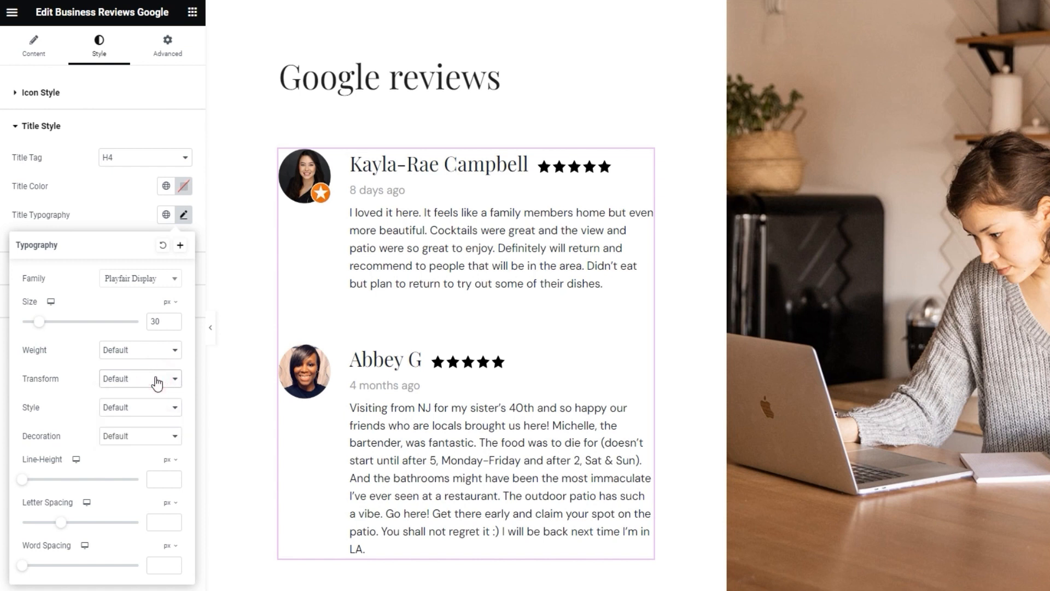
left_click(158, 411)
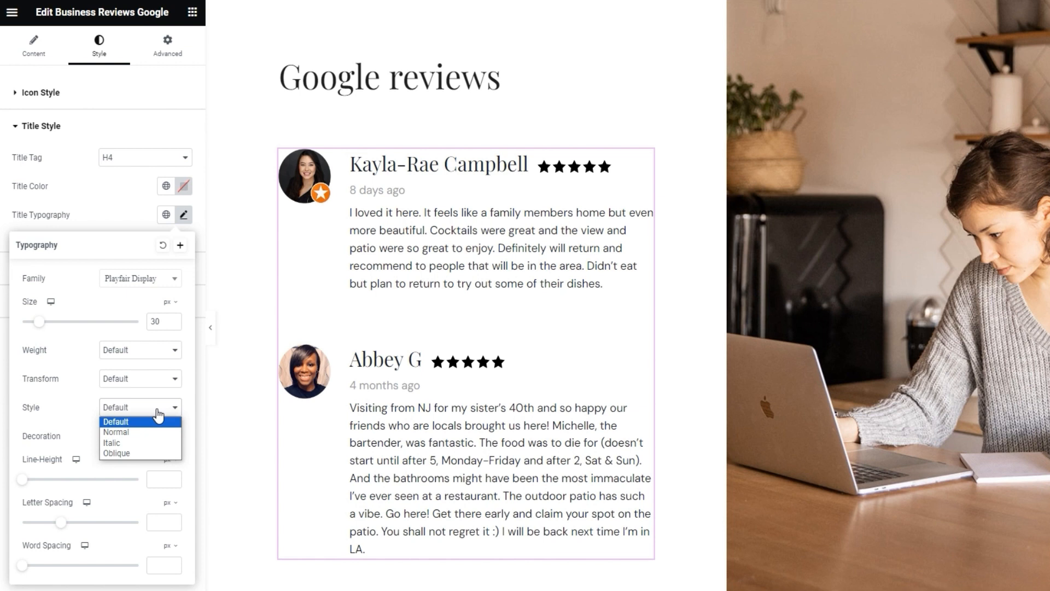
left_click(158, 410)
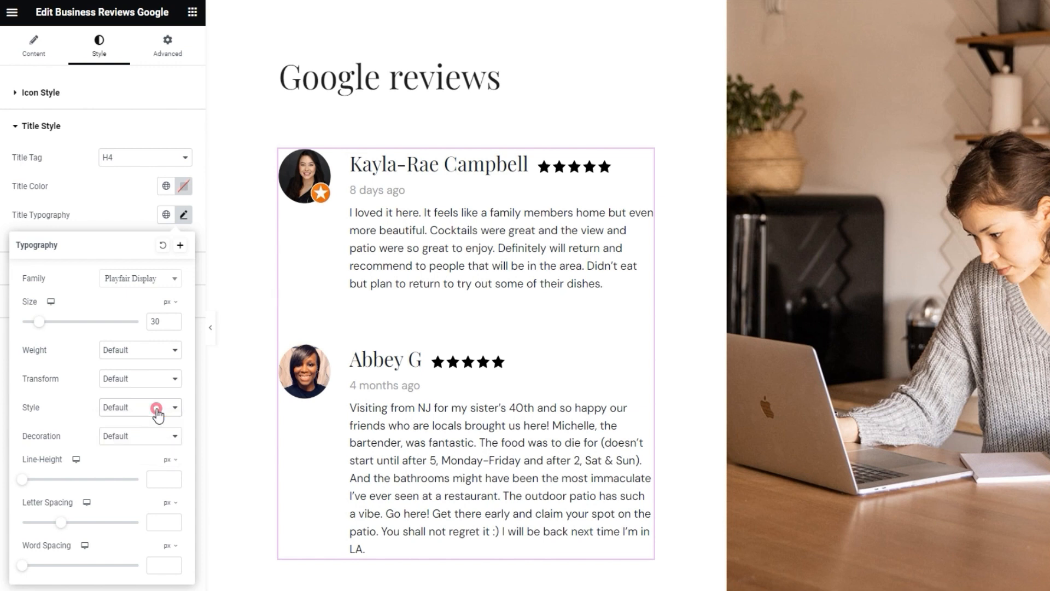
left_click(157, 436)
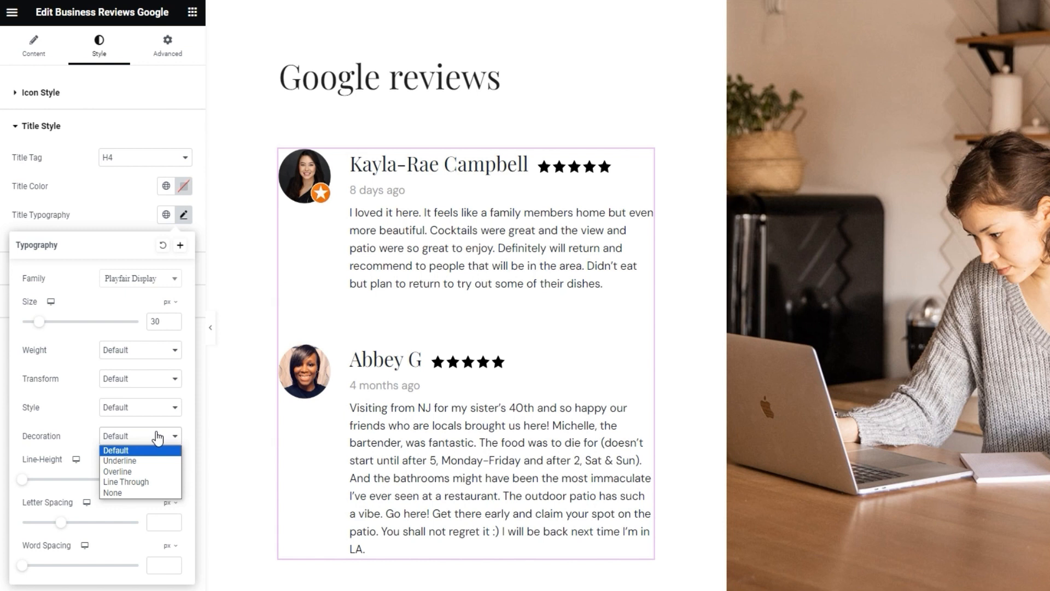
left_click(157, 437)
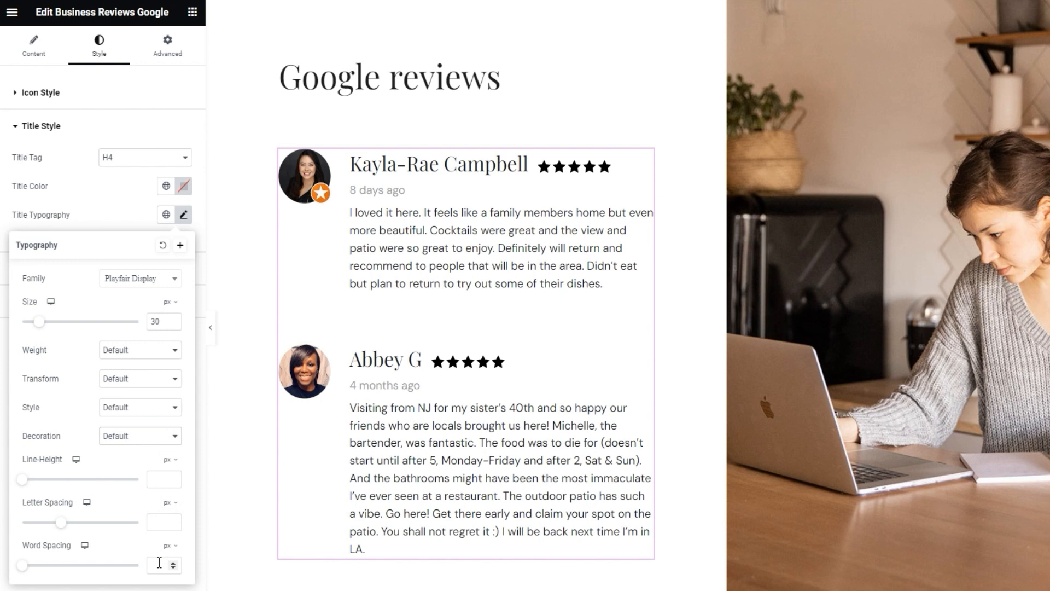
left_click(183, 216)
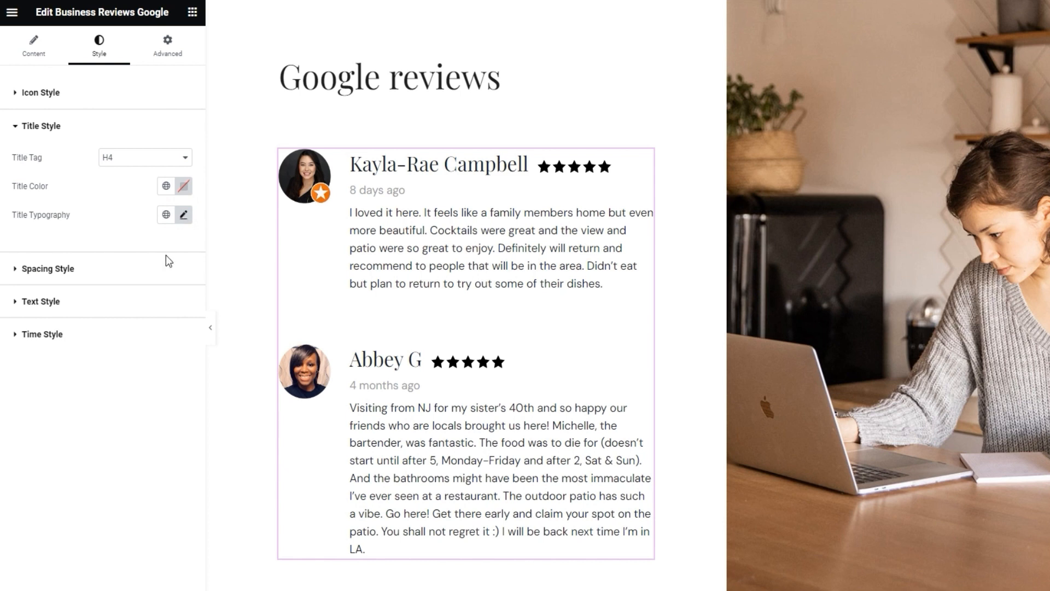
Step: Set the title's bottom margin to 10 px in the spacing style settings
left_click(159, 272)
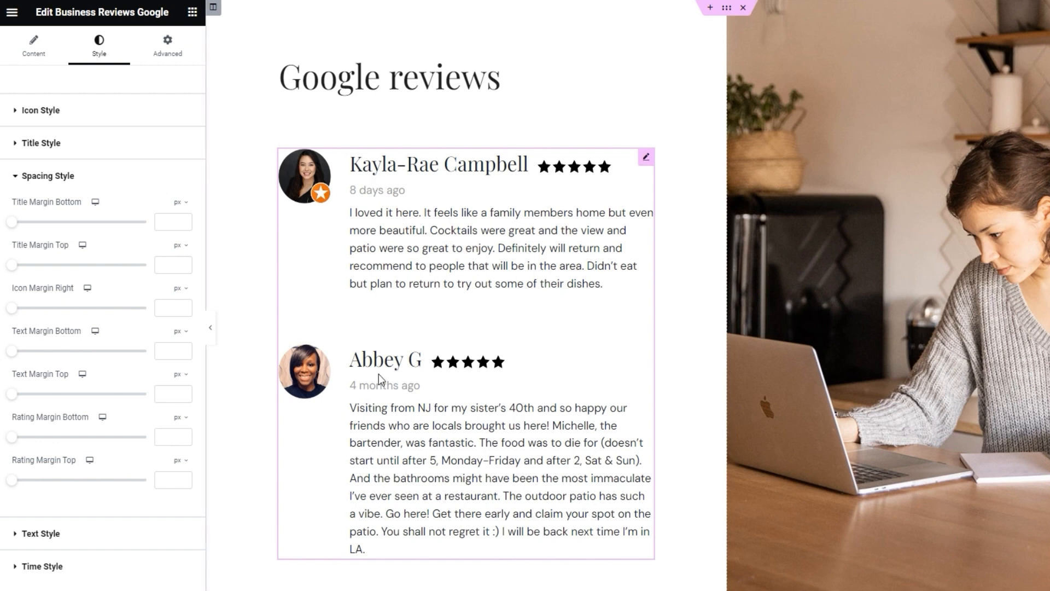
left_click(17, 223)
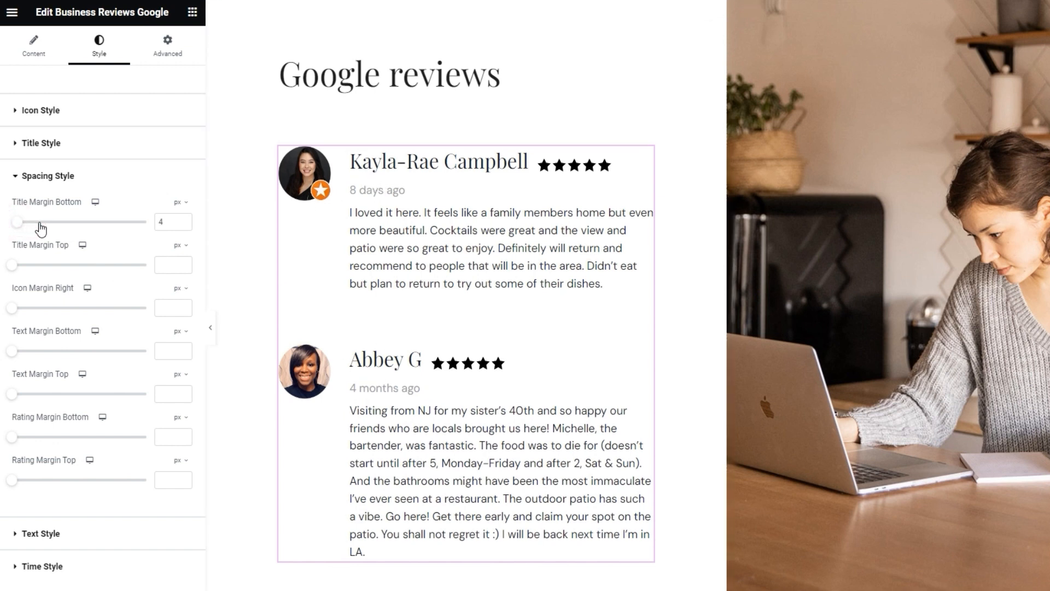
left_click(24, 222)
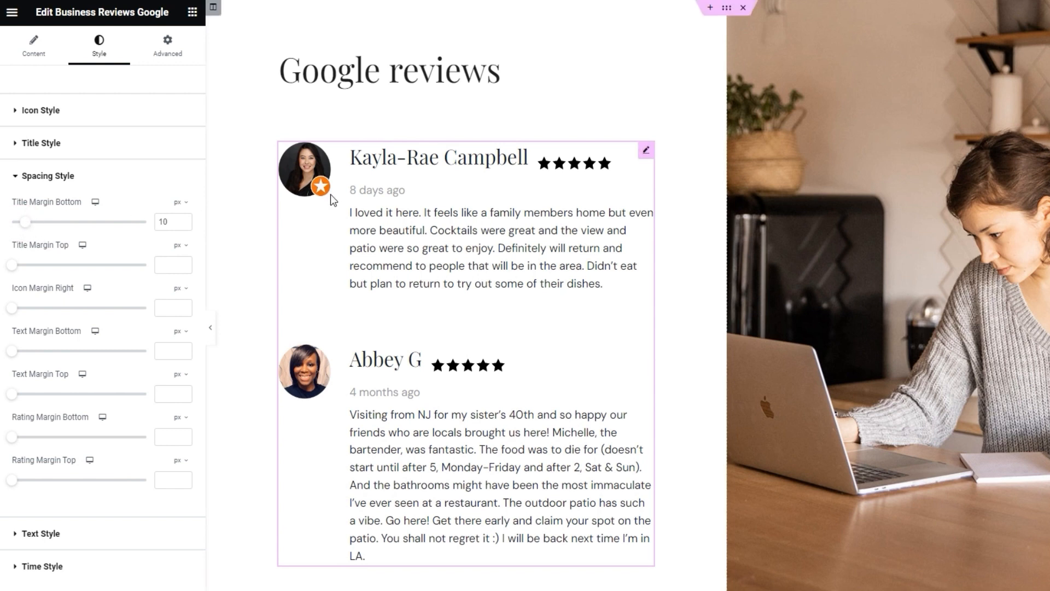
Step: Set the title's bottom margin to 2 px and its top margin to -11 px
double_click(163, 221)
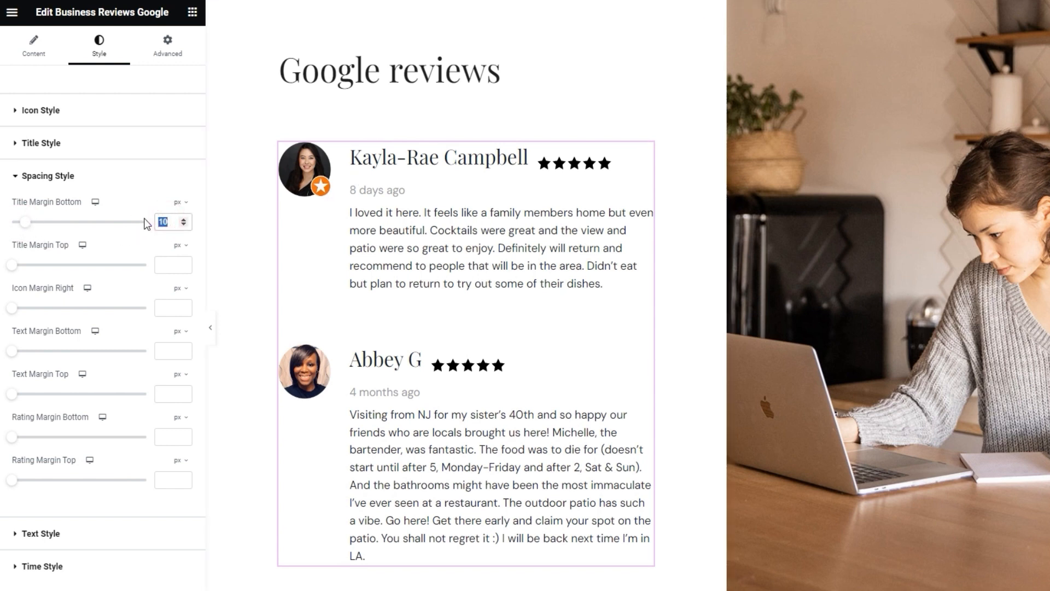
type("2")
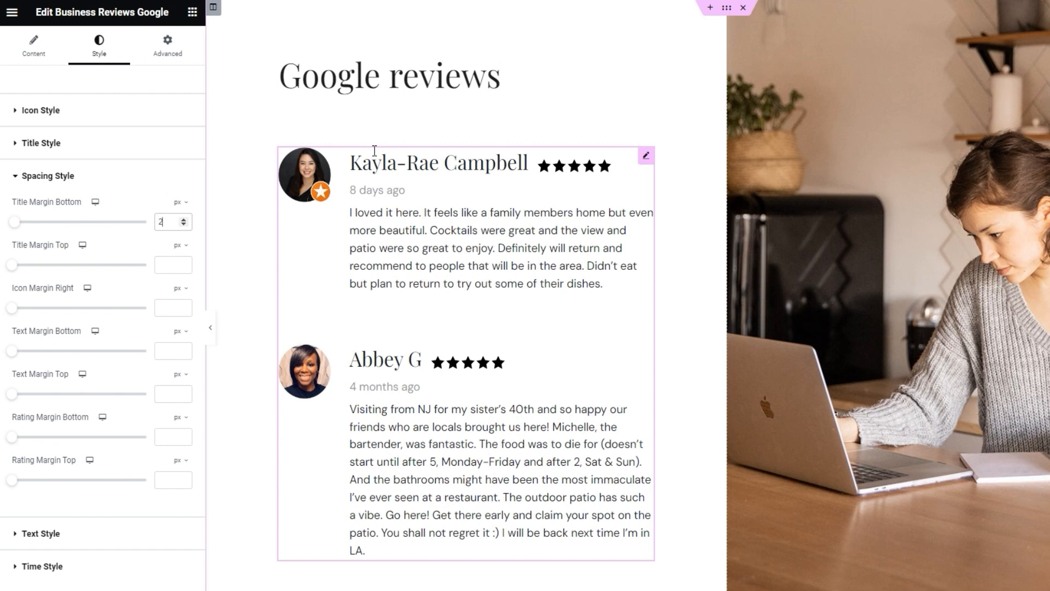
left_click_drag(12, 265, 36, 264)
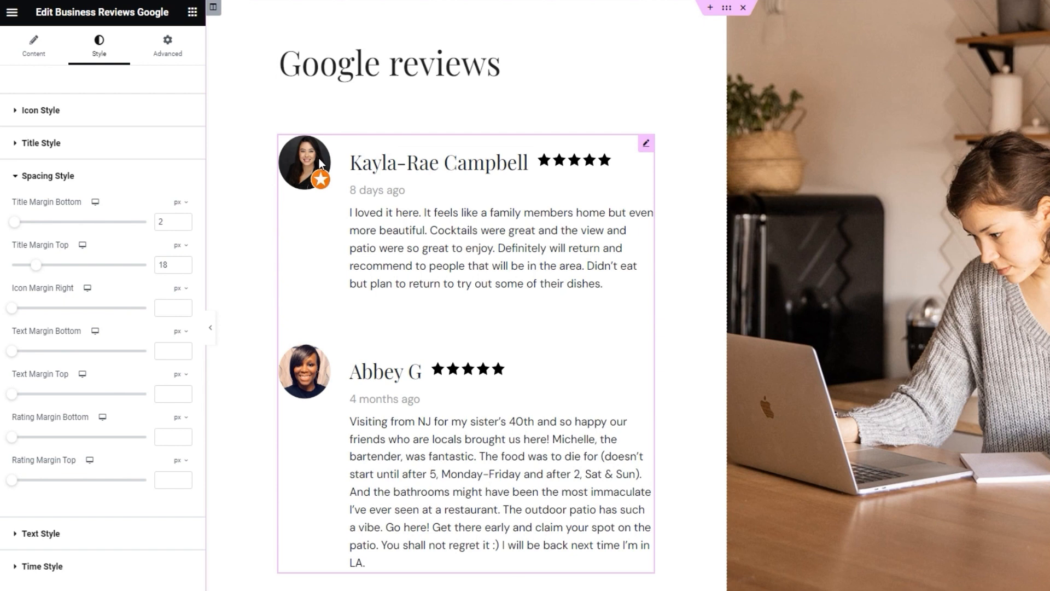
double_click(159, 265)
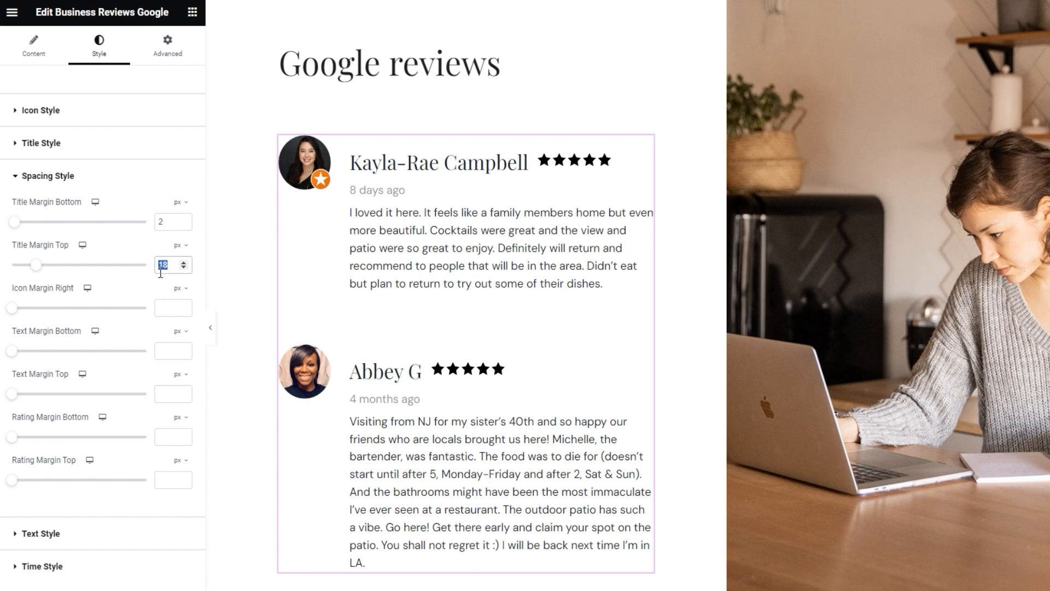
key("BackSpace")
type("-11")
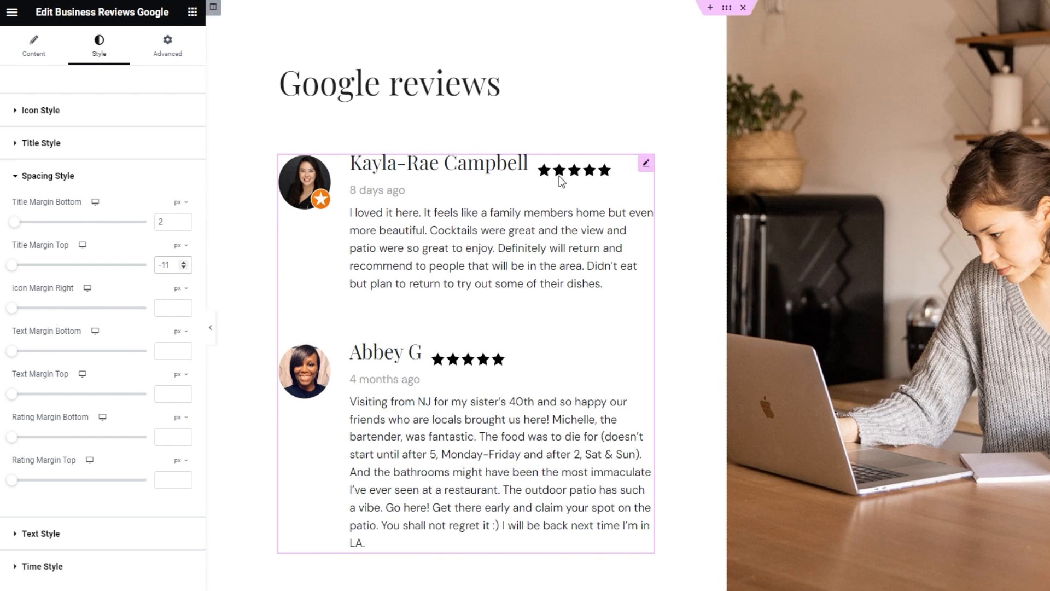
left_click(577, 173)
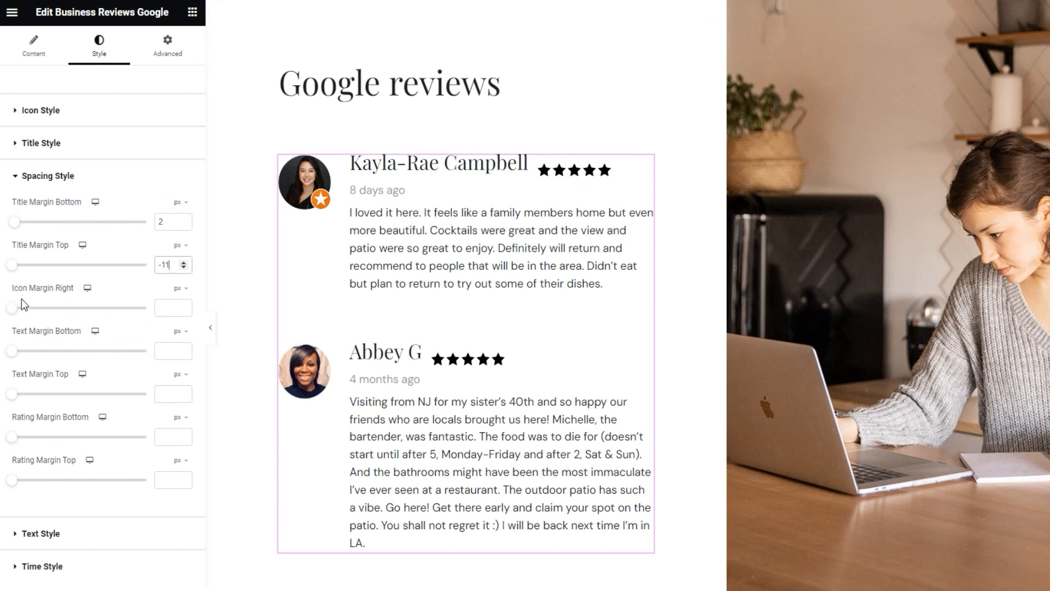
Step: Try a right margin of 16 px on the rating icons and clear the value
left_click_drag(18, 313, 39, 314)
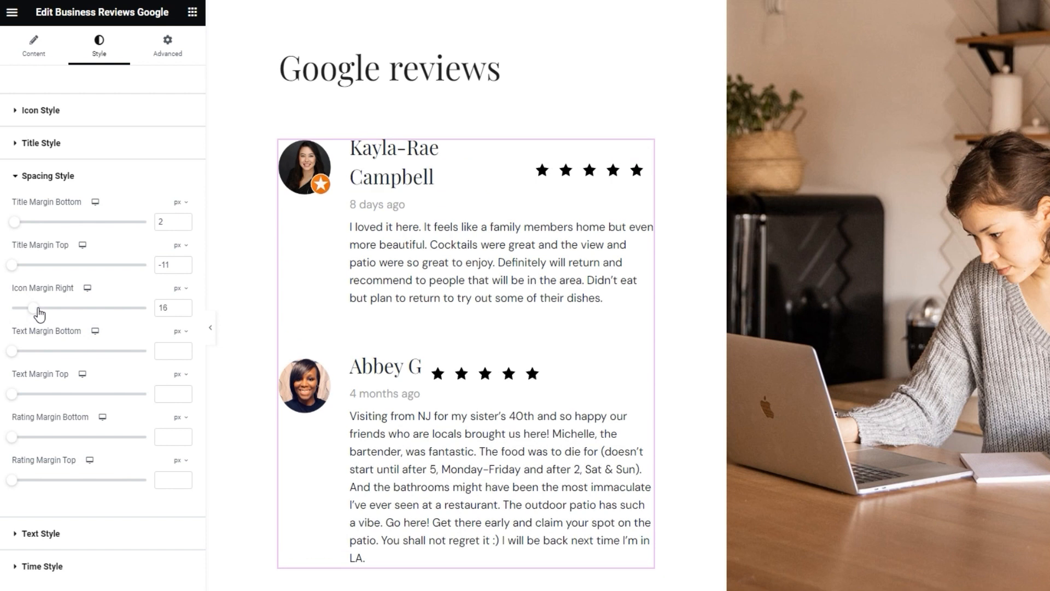
double_click(159, 307)
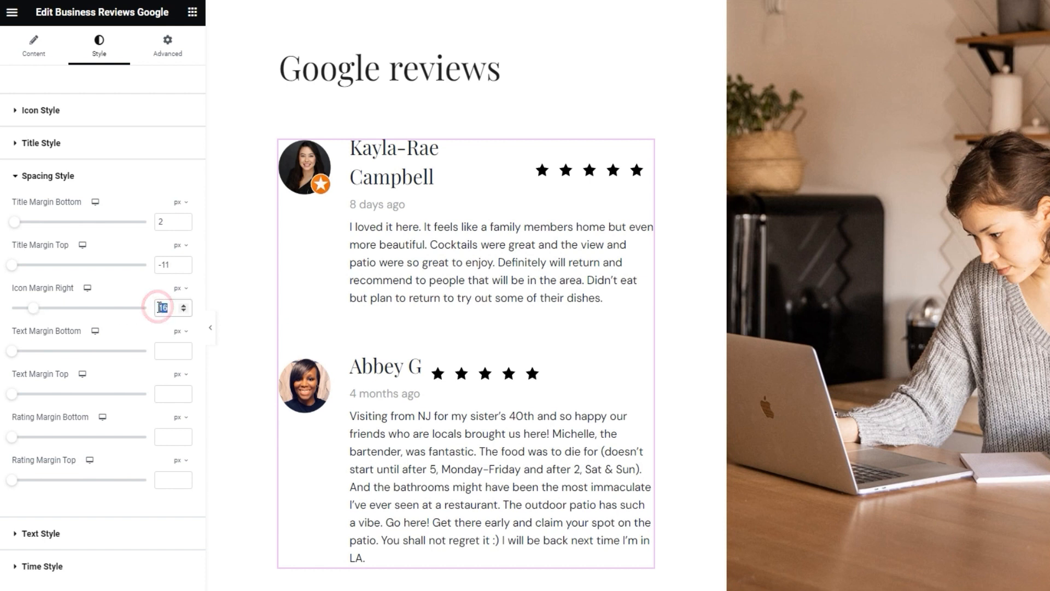
key("BackSpace")
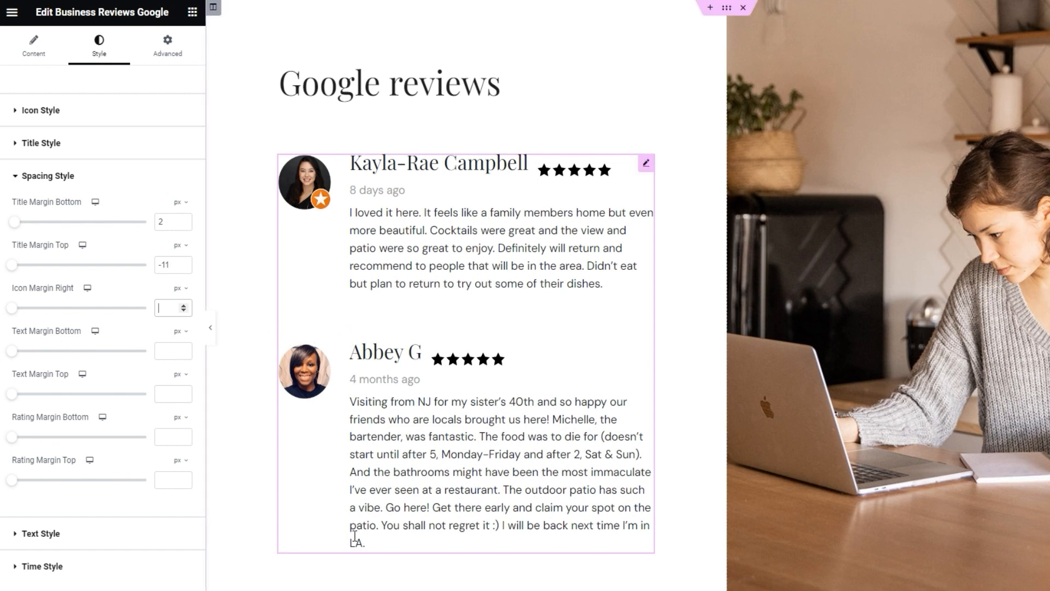
Step: Try a bottom margin of 29 px and a top margin of 25 px on the review text, clearing each value
left_click_drag(12, 350, 52, 356)
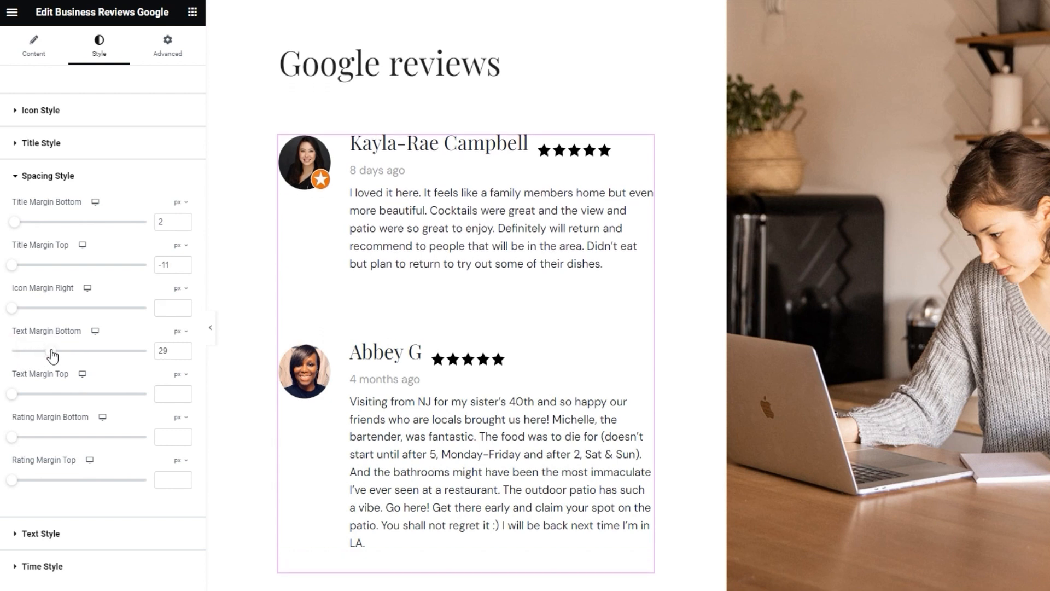
double_click(163, 350)
key("BackSpace")
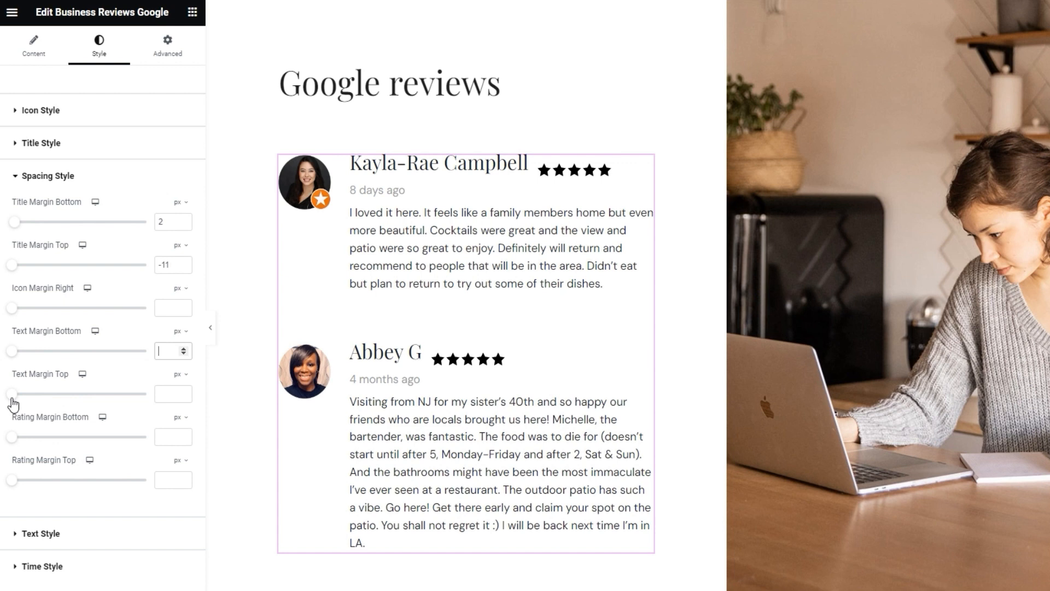
left_click_drag(12, 394, 47, 398)
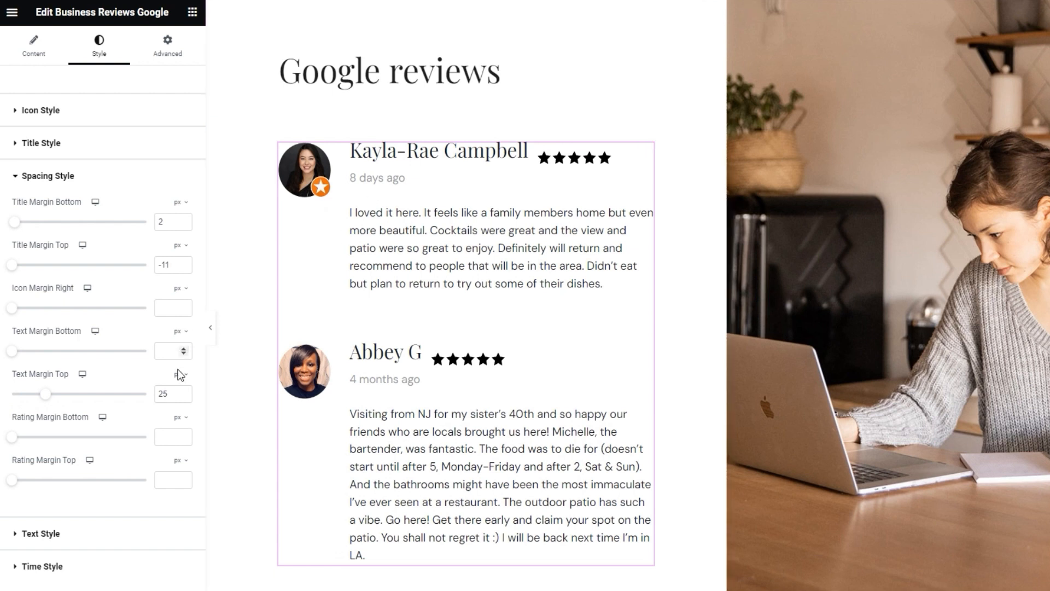
double_click(160, 397)
key("BackSpace")
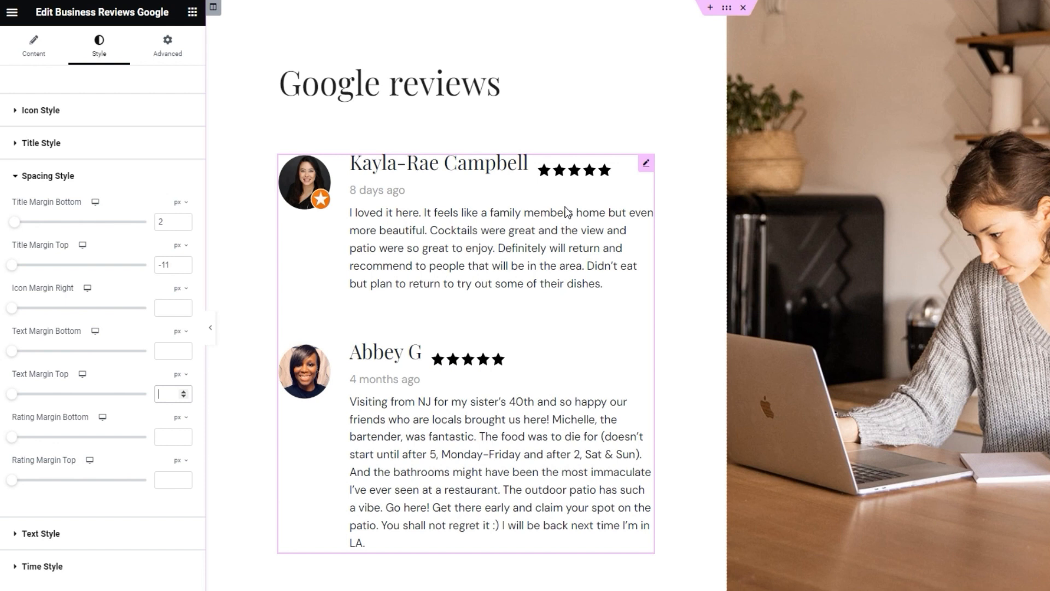
Step: Try a bottom margin of 19 px on the rating and clear the value
left_click_drag(13, 438, 38, 438)
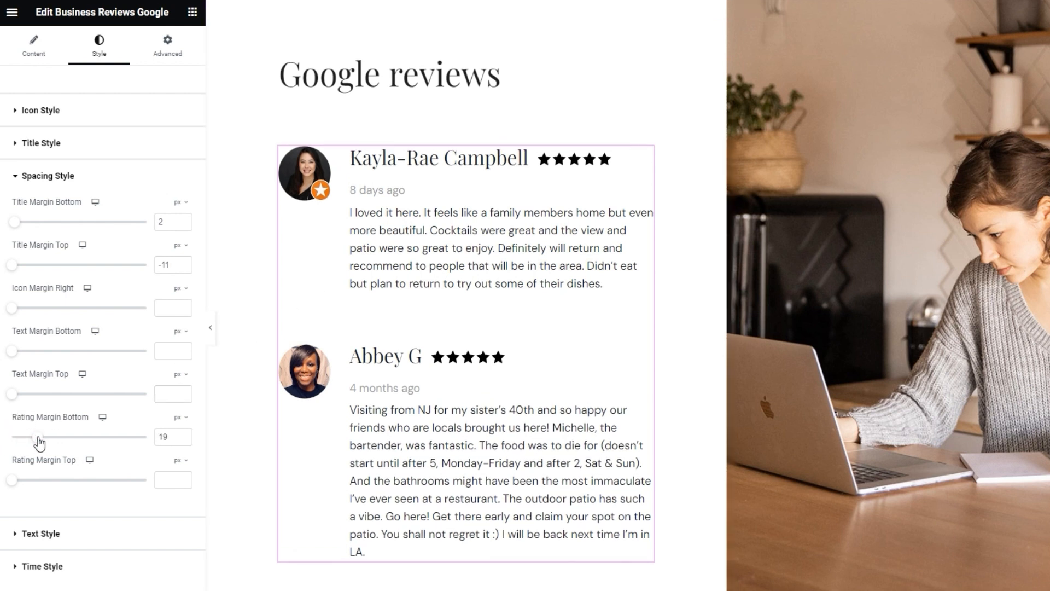
double_click(163, 436)
key("BackSpace")
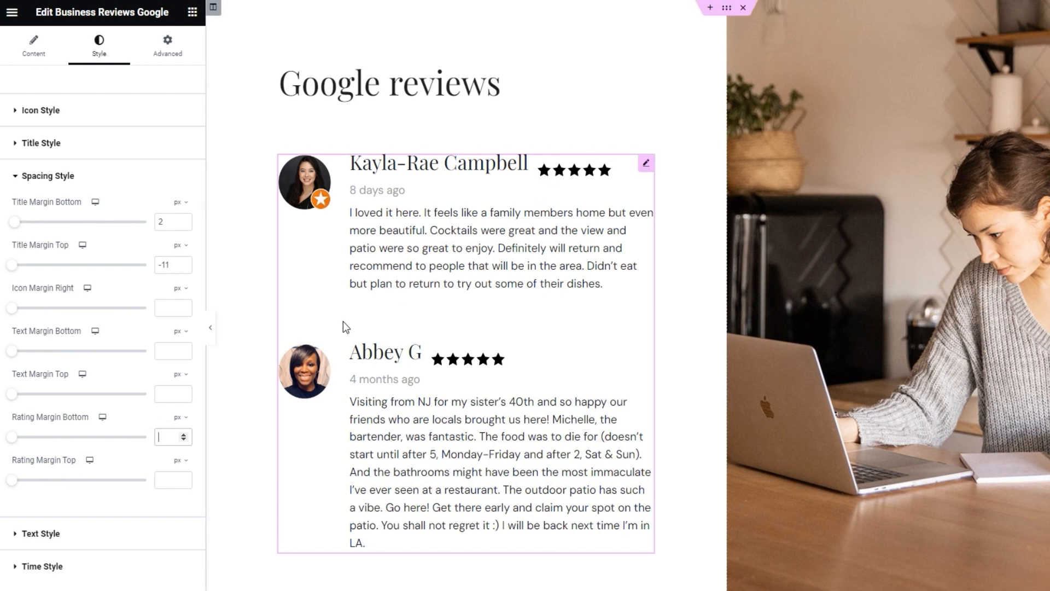
Step: Set the rating's top margin to -9 px in the spacing style settings
left_click_drag(12, 479, 40, 484)
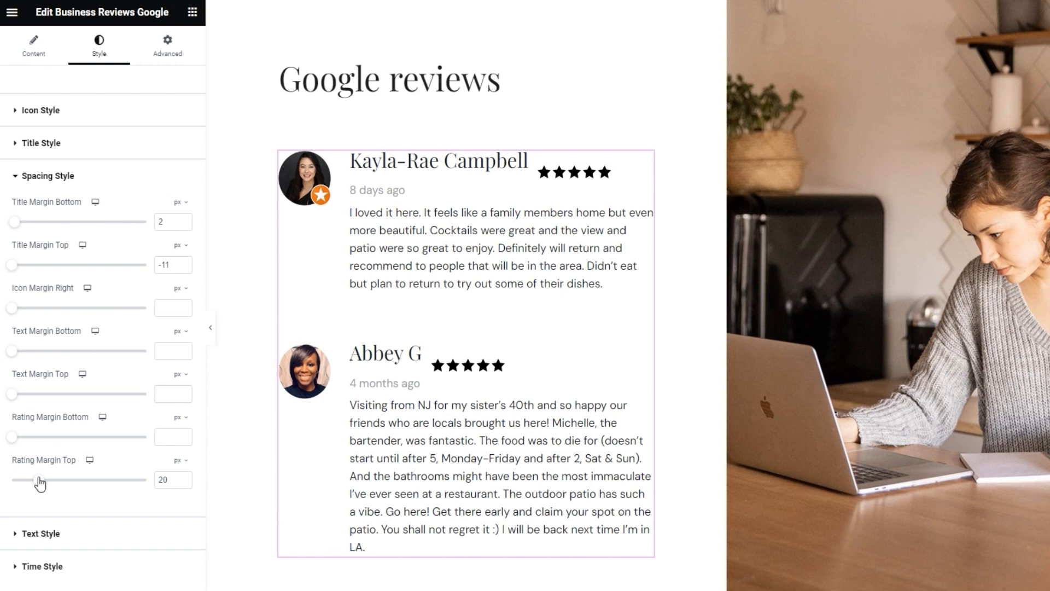
double_click(164, 480)
key("BackSpace")
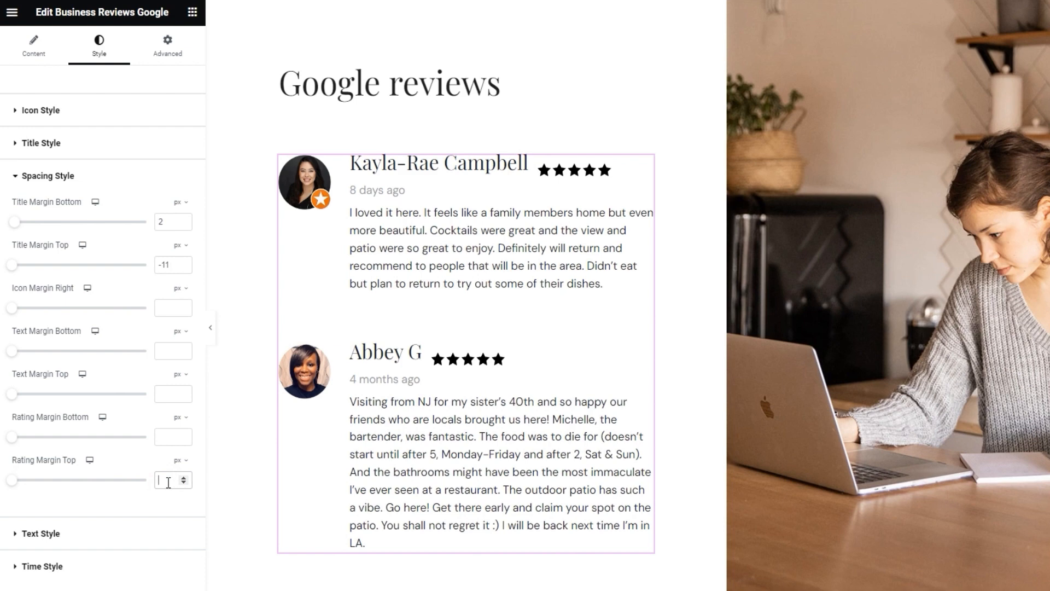
type("-9")
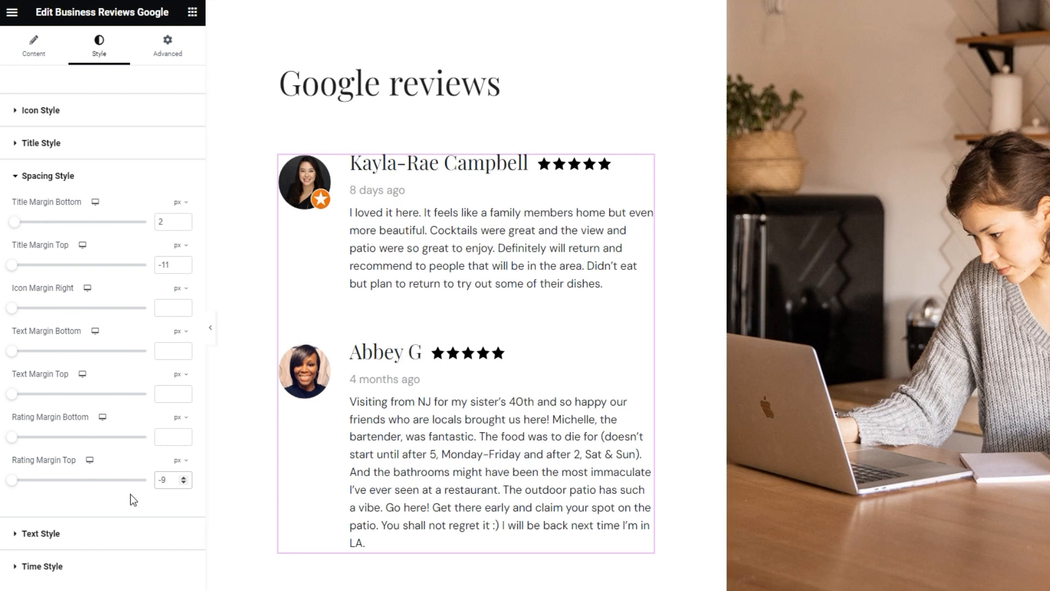
Step: Limit the review text length to 160 in the text style settings
left_click(131, 535)
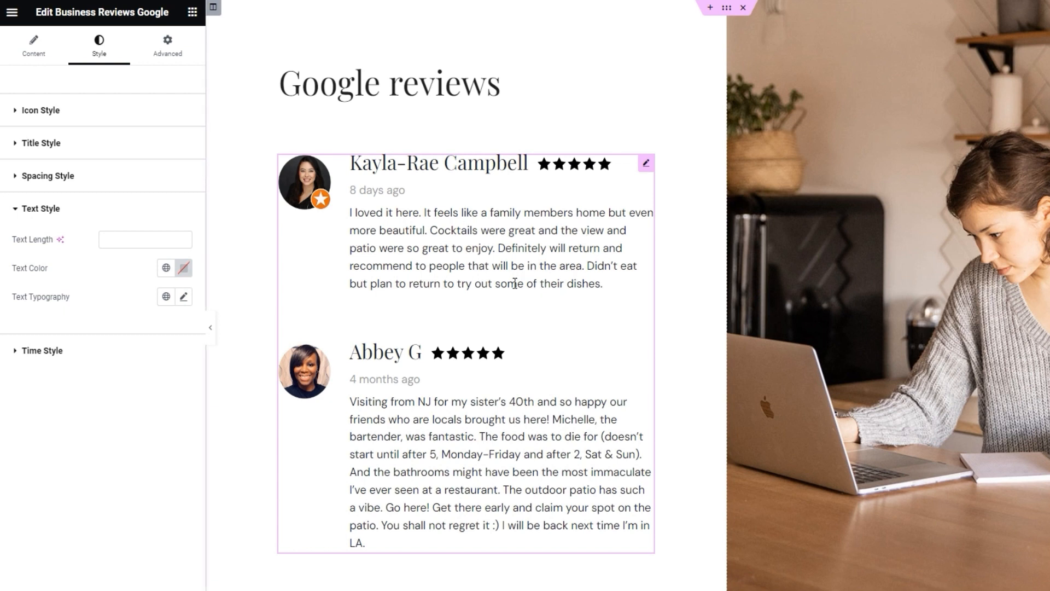
left_click(124, 242)
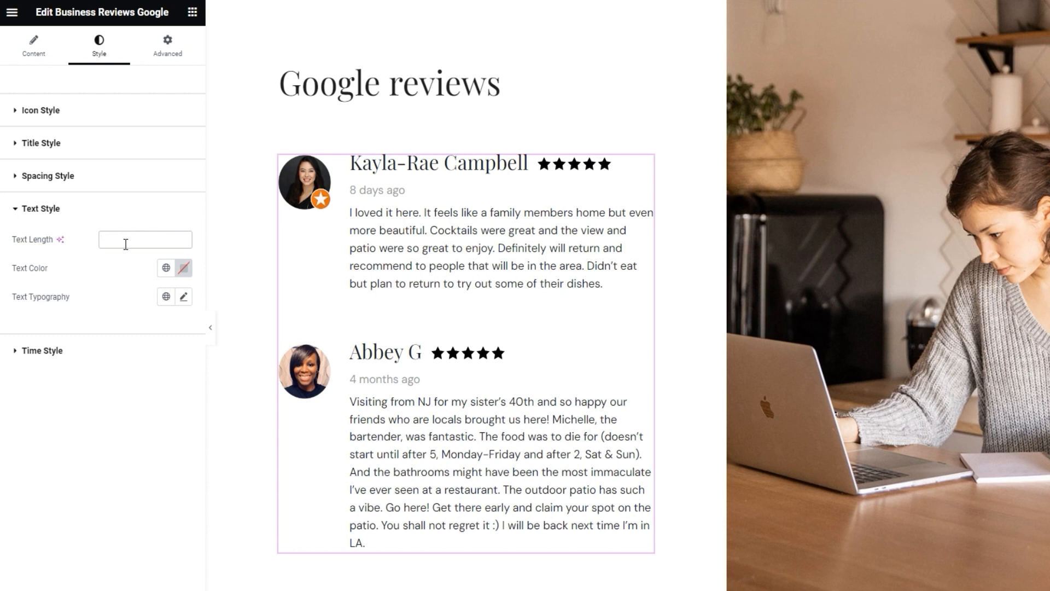
type("160")
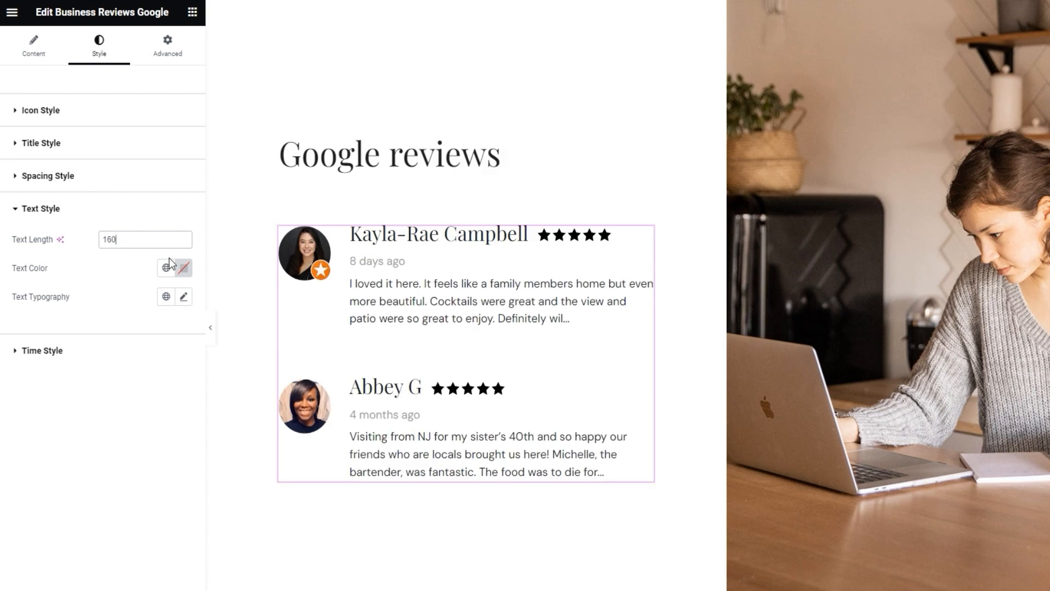
Step: Try a muted red color on the review text and reset it to the default
left_click(183, 267)
left_click_drag(194, 361, 171, 339)
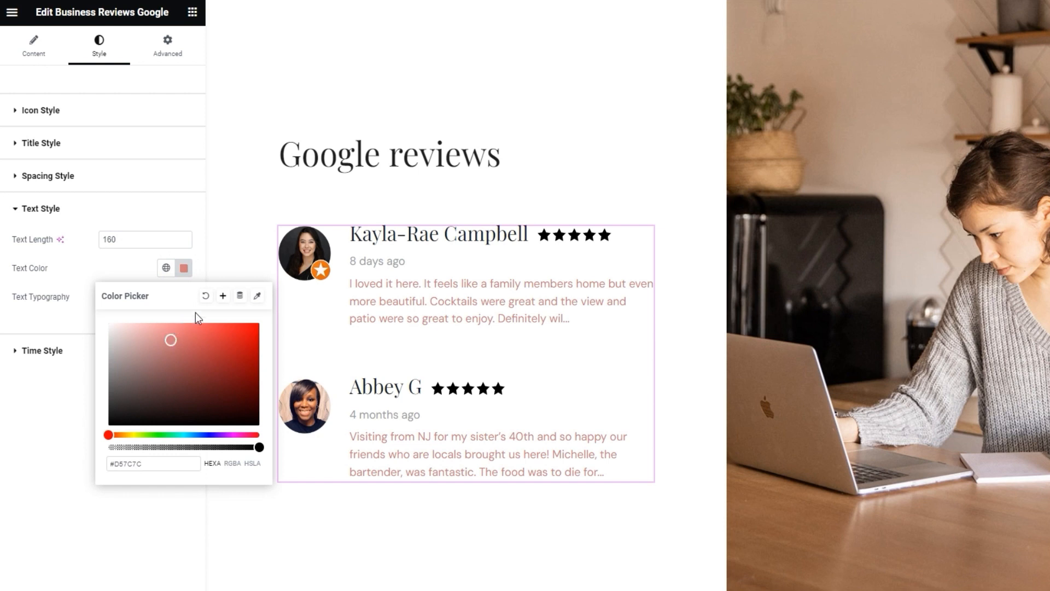
left_click(206, 295)
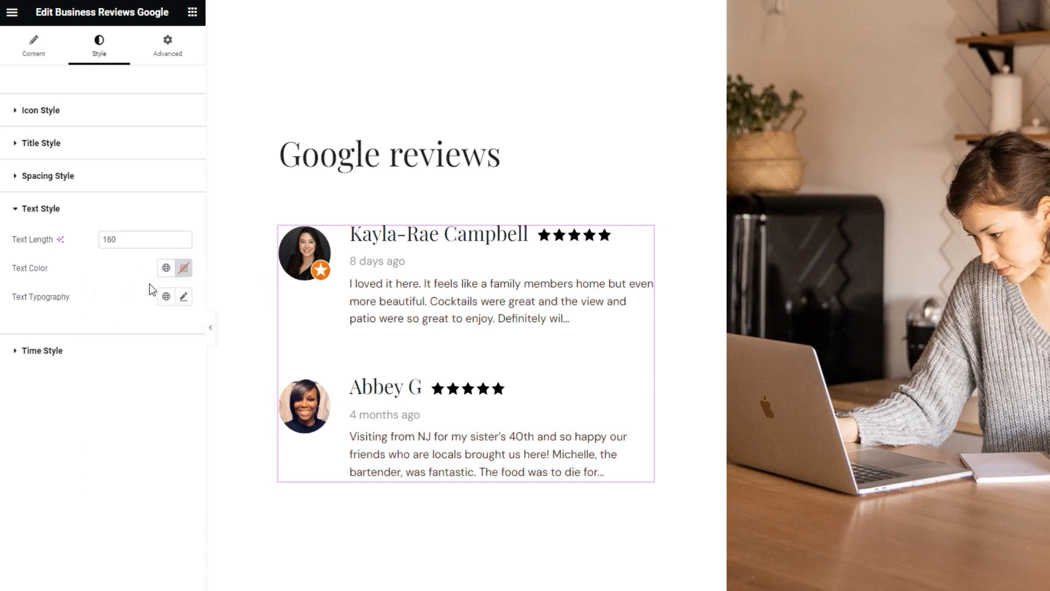
Step: Examine the typography options of the review text, leaving them at their defaults
left_click(185, 298)
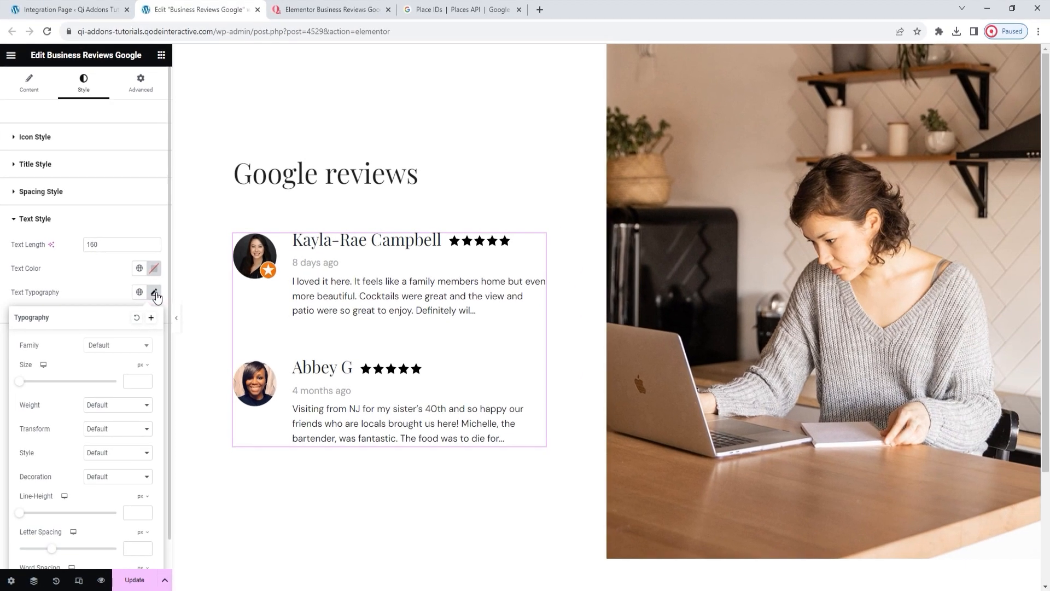
scroll(158, 371, "down", 1)
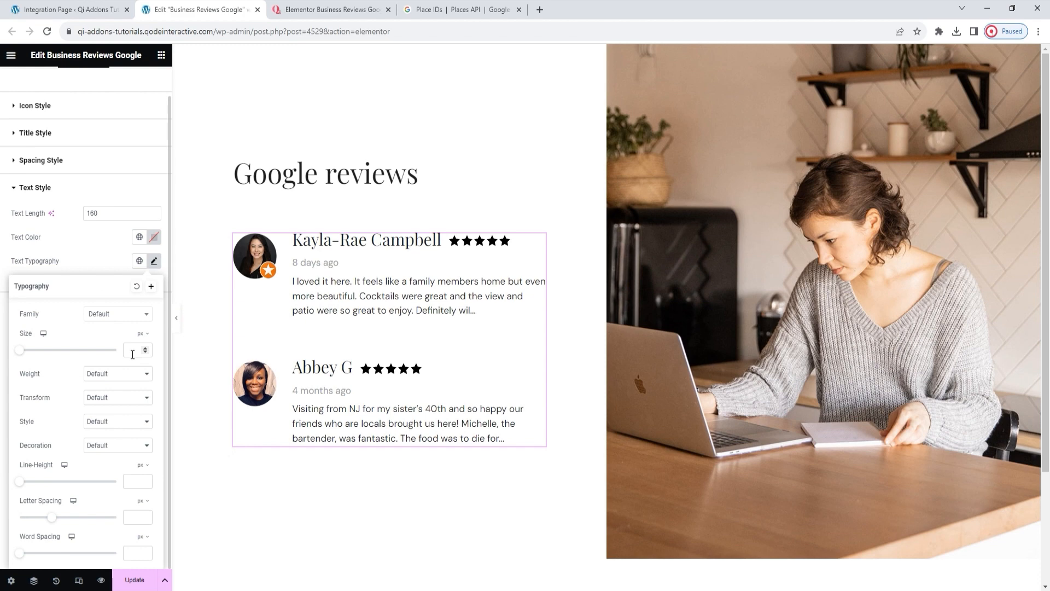
left_click(154, 260)
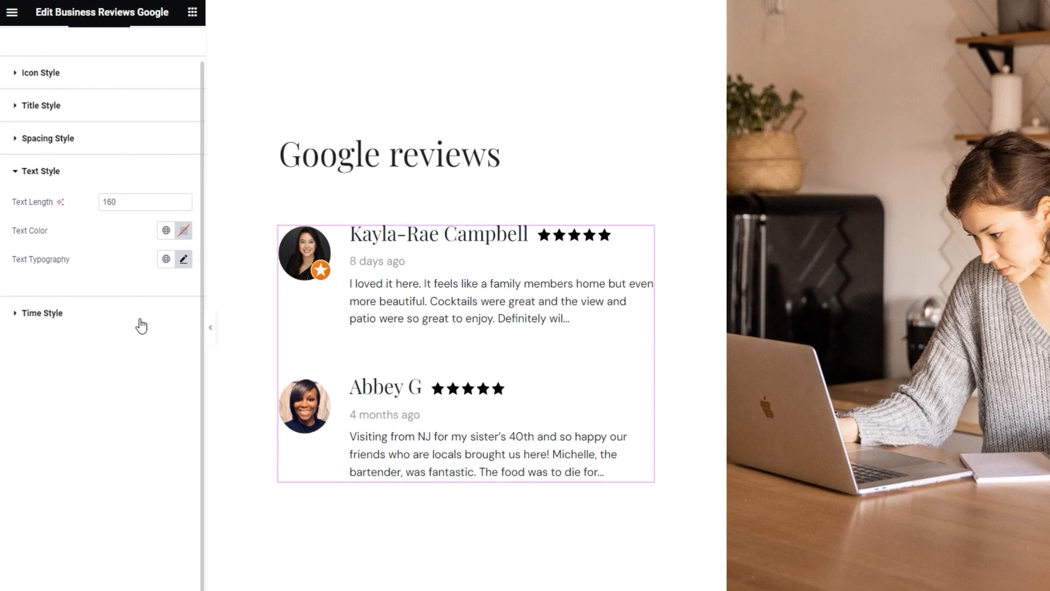
Step: Try the color #CC44CC on the review time in the time style settings and reset it to the default
left_click(132, 310)
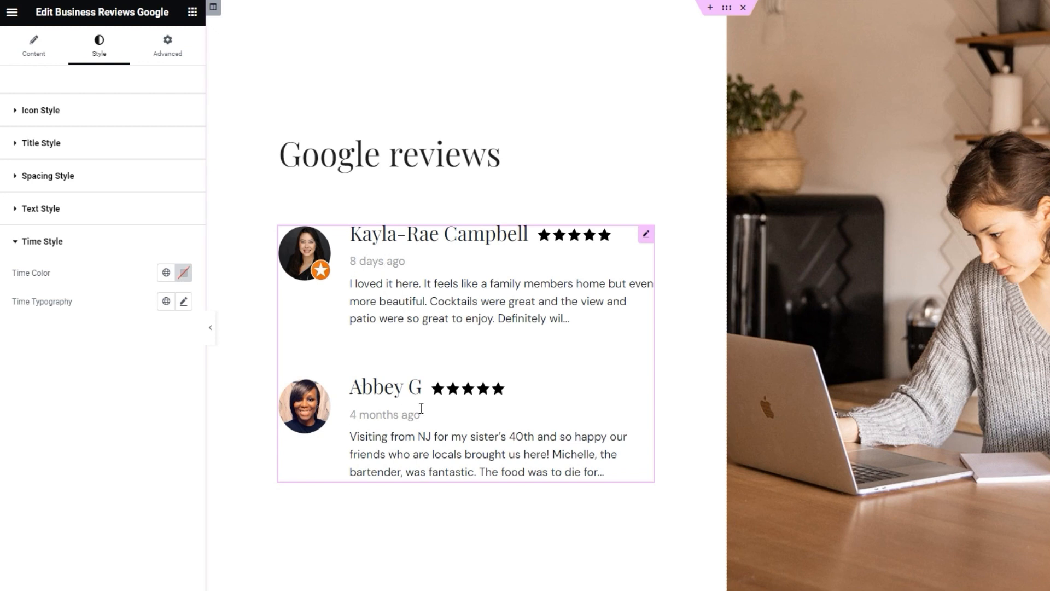
left_click(183, 272)
left_click_drag(189, 337, 182, 343)
double_click(149, 463)
type("c4c")
left_click_drag(146, 469, 117, 468)
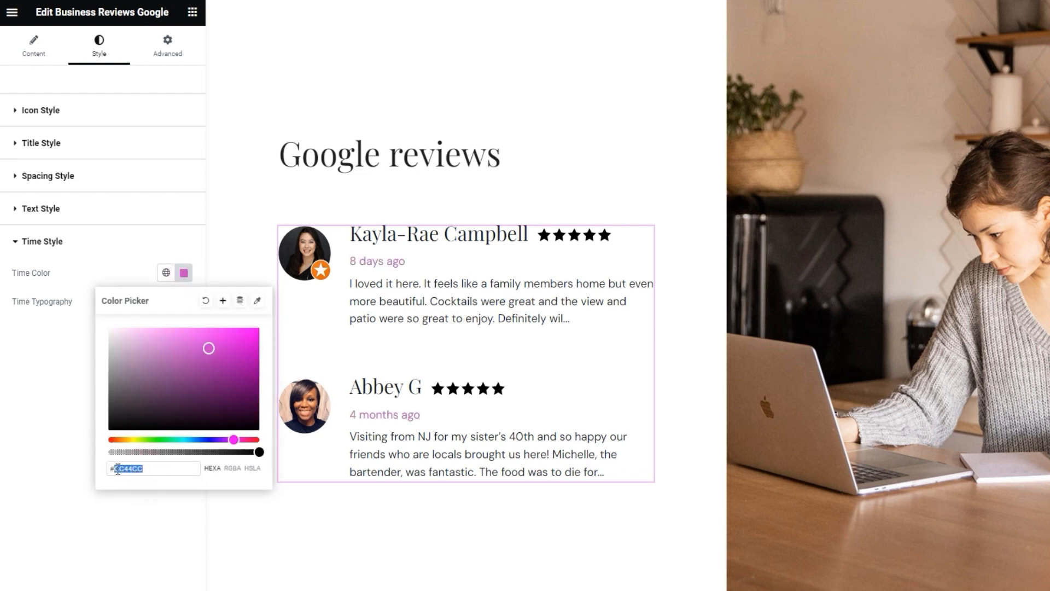
left_click(205, 301)
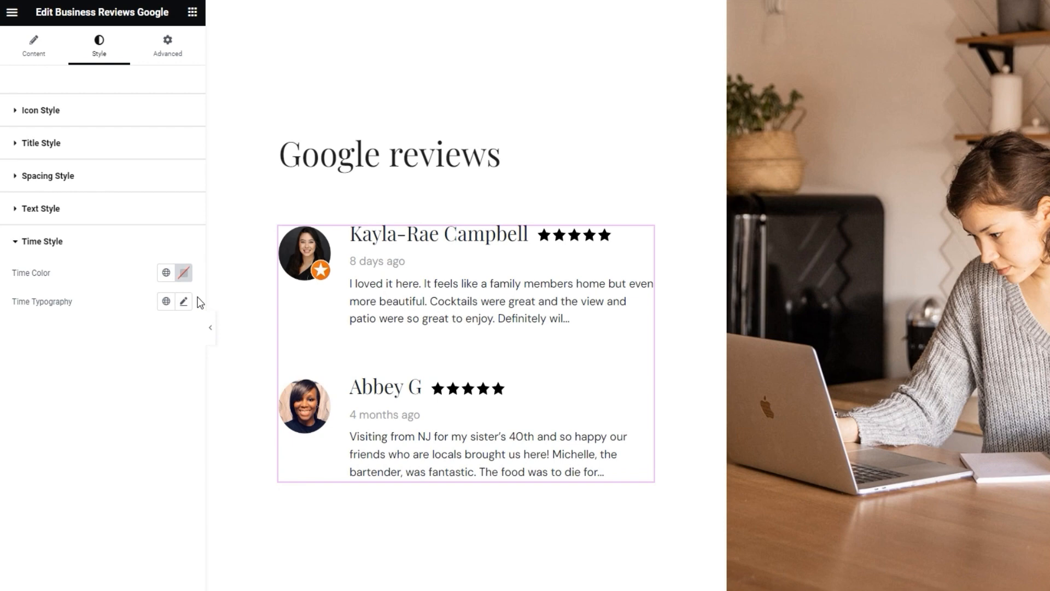
Step: Examine the typography options of the review time, leaving them at their defaults
left_click(183, 301)
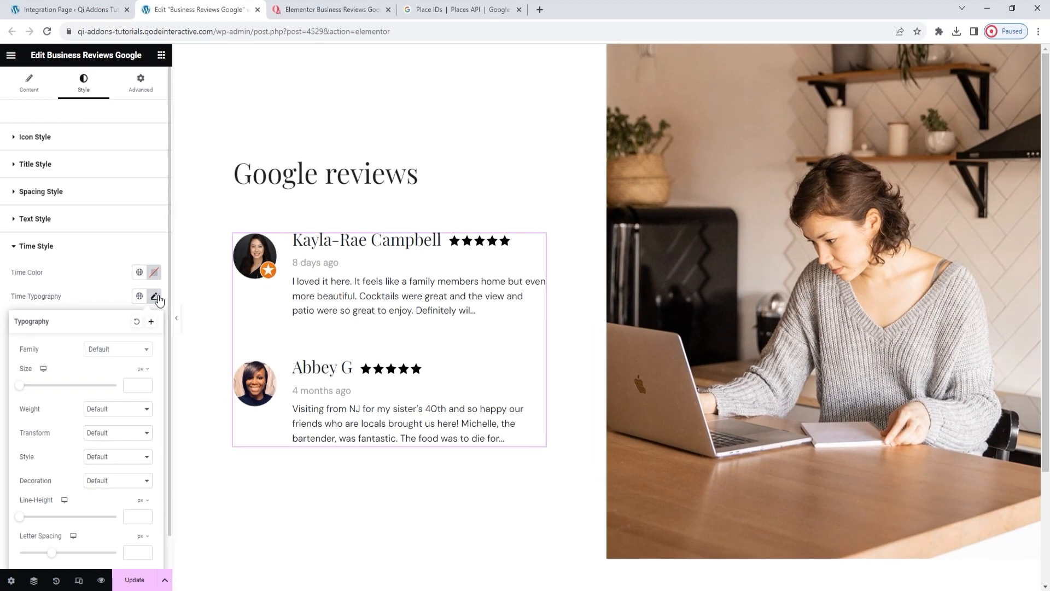
scroll(132, 374, "down", 1)
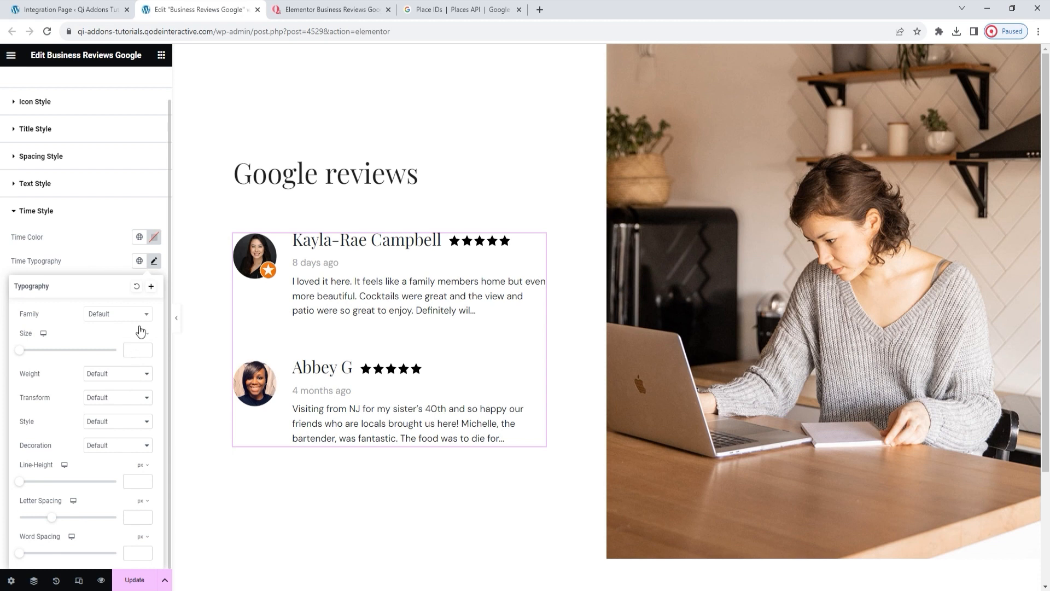
left_click(153, 261)
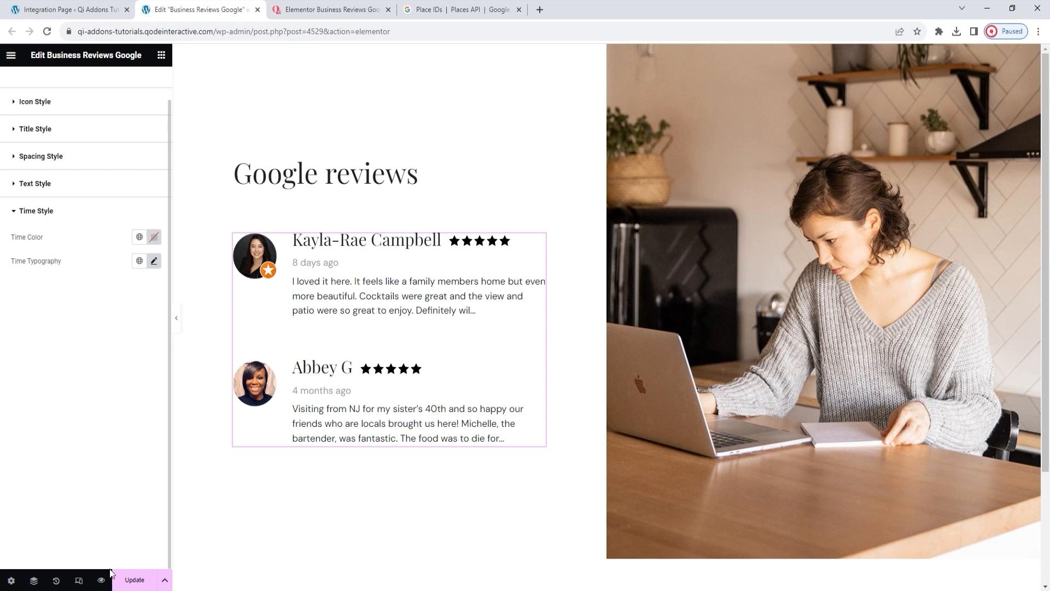
Step: Save the page with the finished widget and switch to the Elementor Business Reviews Google demo page for comparison
left_click(125, 583)
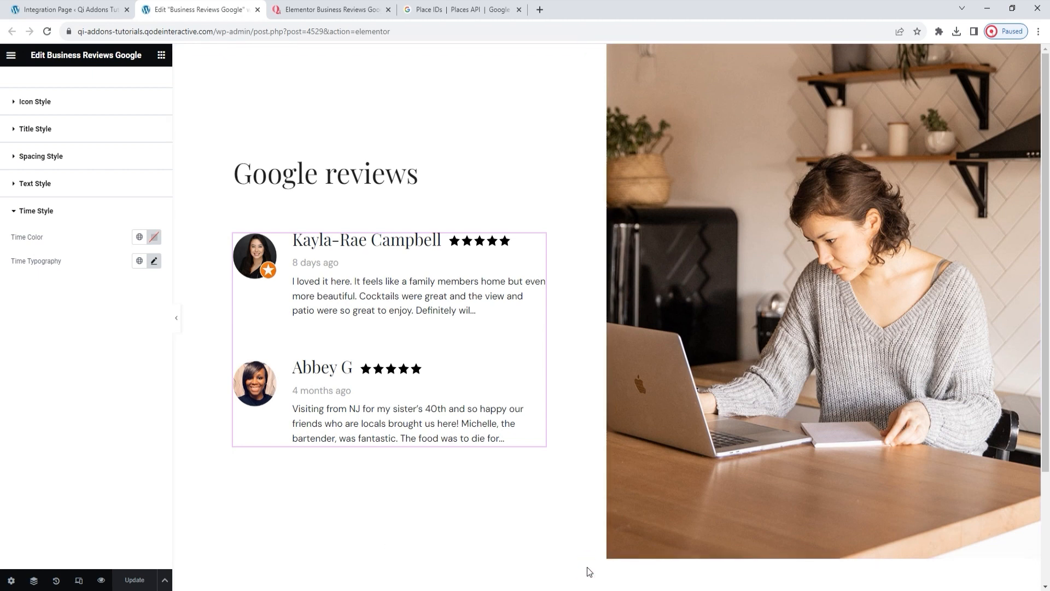
left_click(672, 452)
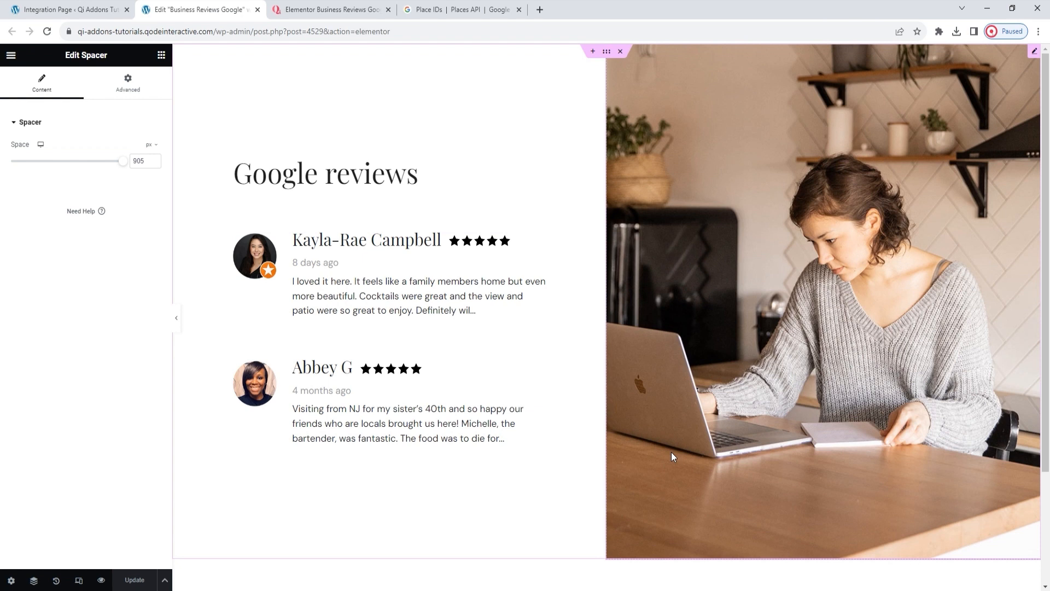
left_click(334, 9)
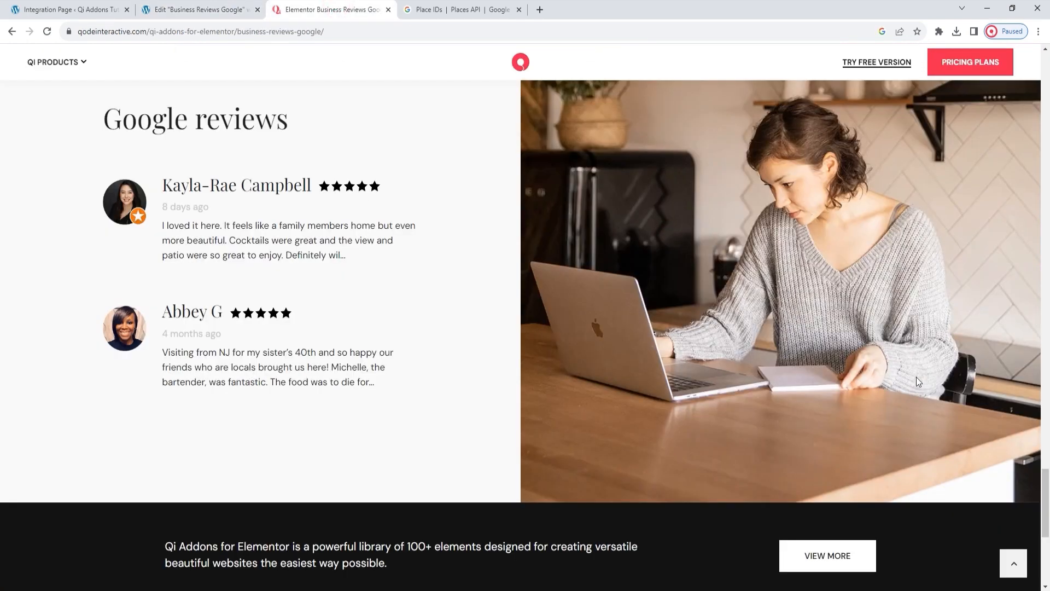
Step: Examine the review layout examples on the Business Reviews Google demo page from its header down to the Google reviews section
left_click(1010, 562)
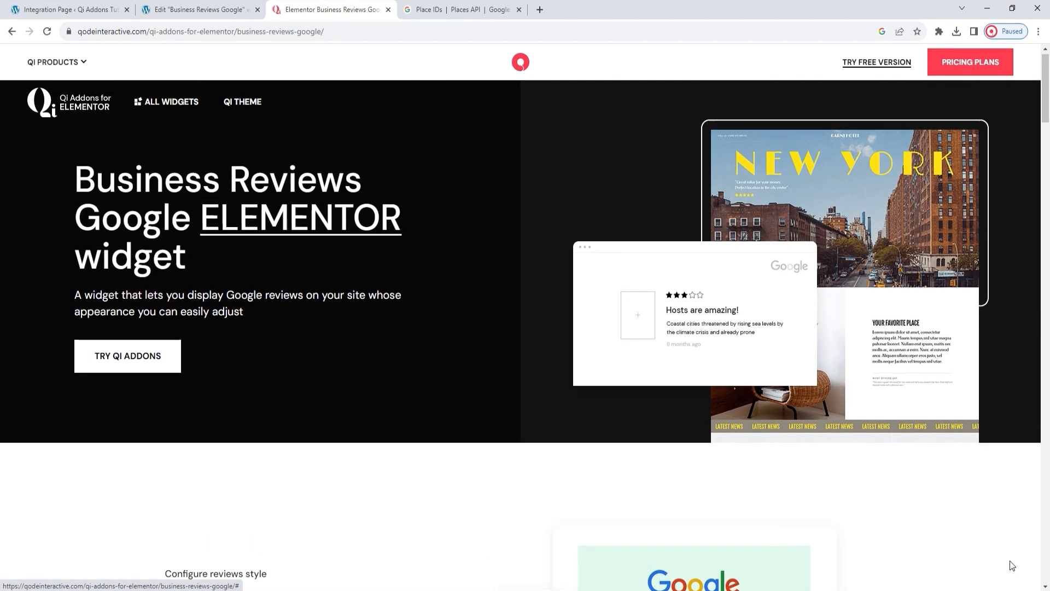
left_click_drag(1047, 91, 1048, 133)
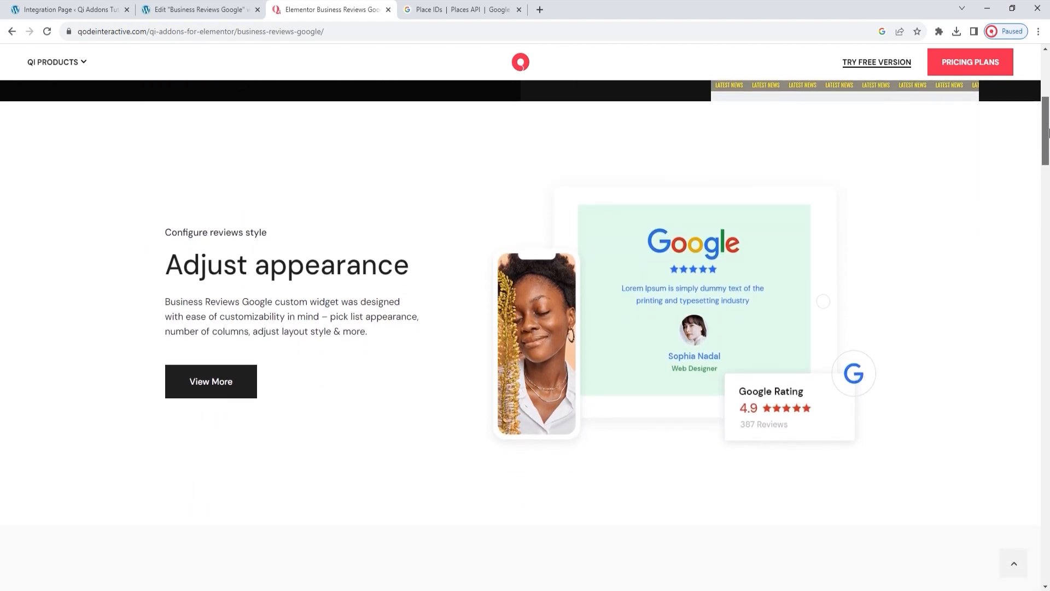
left_click_drag(1049, 133, 1048, 195)
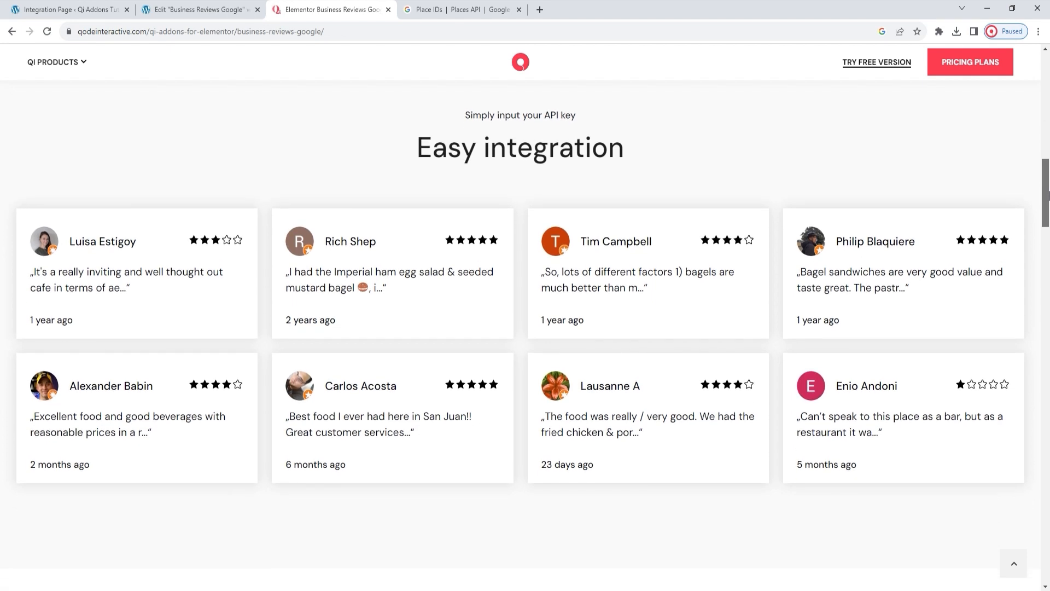
left_click_drag(1048, 194, 1048, 252)
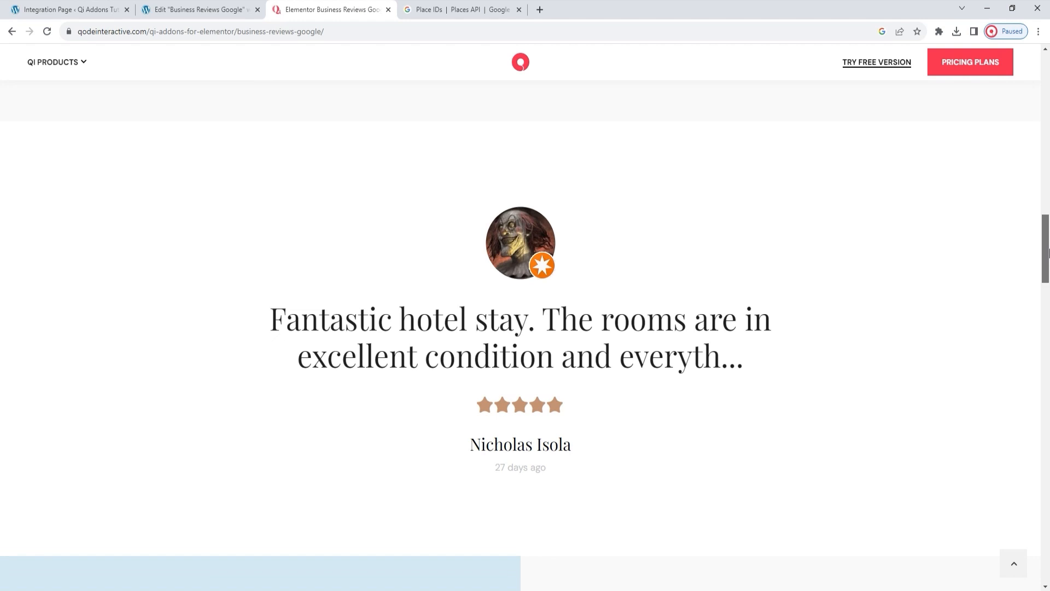
left_click_drag(1049, 252, 1048, 432)
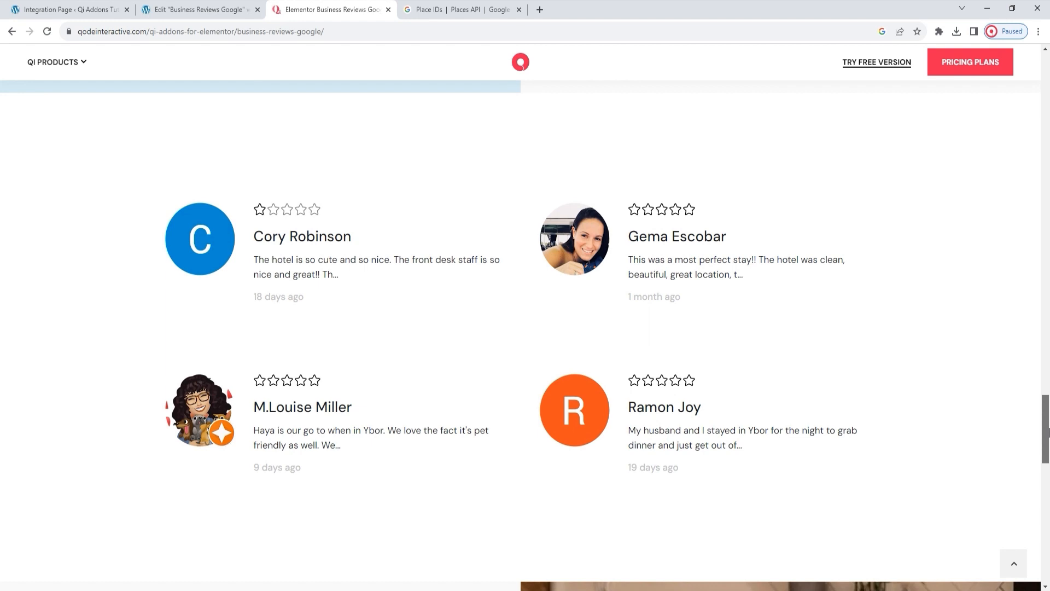
left_click_drag(1049, 432, 1048, 492)
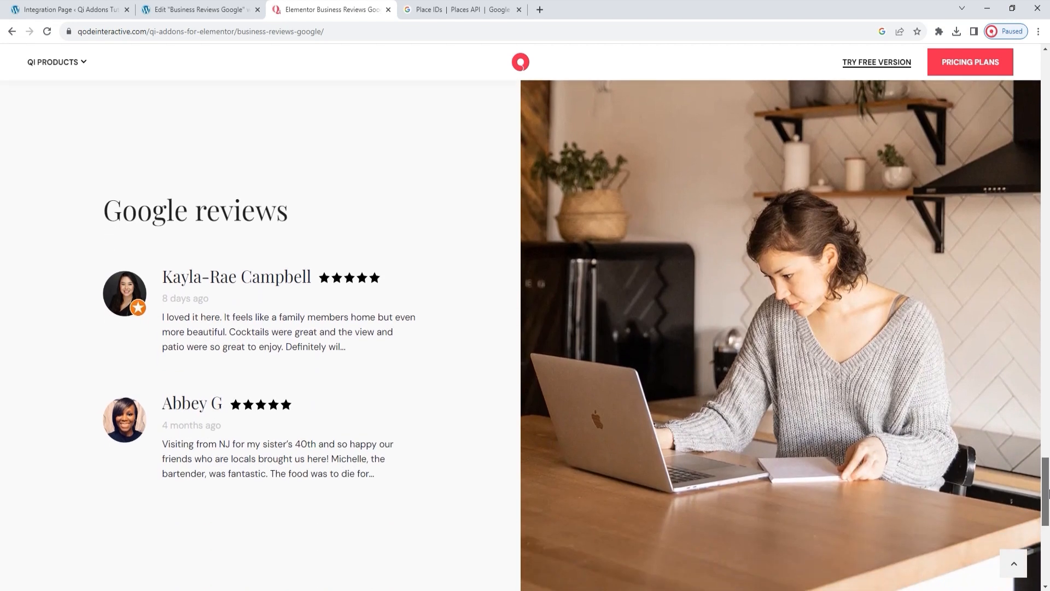
left_click_drag(1049, 492, 1048, 505)
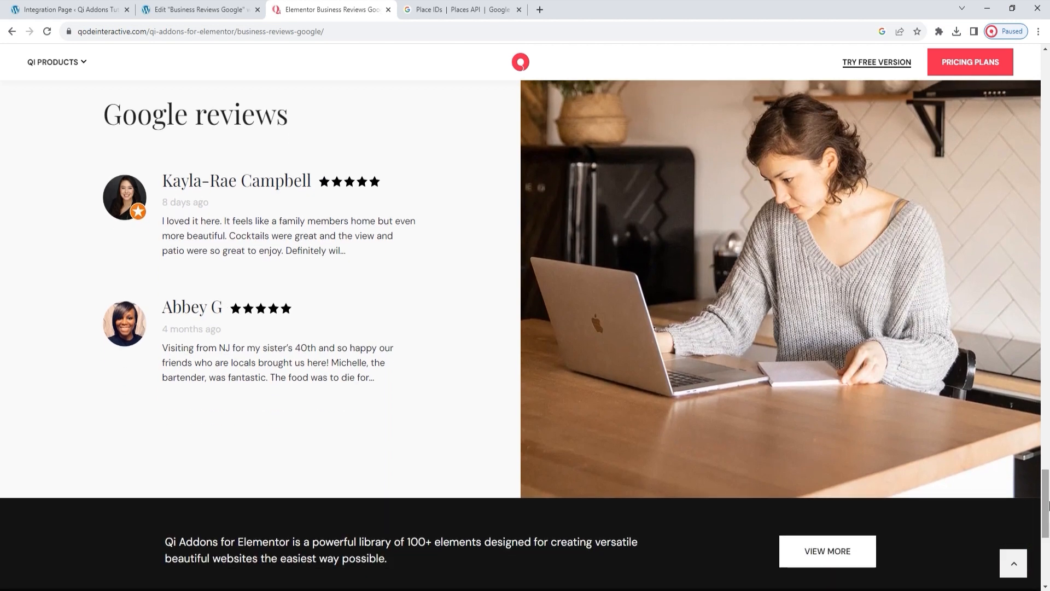